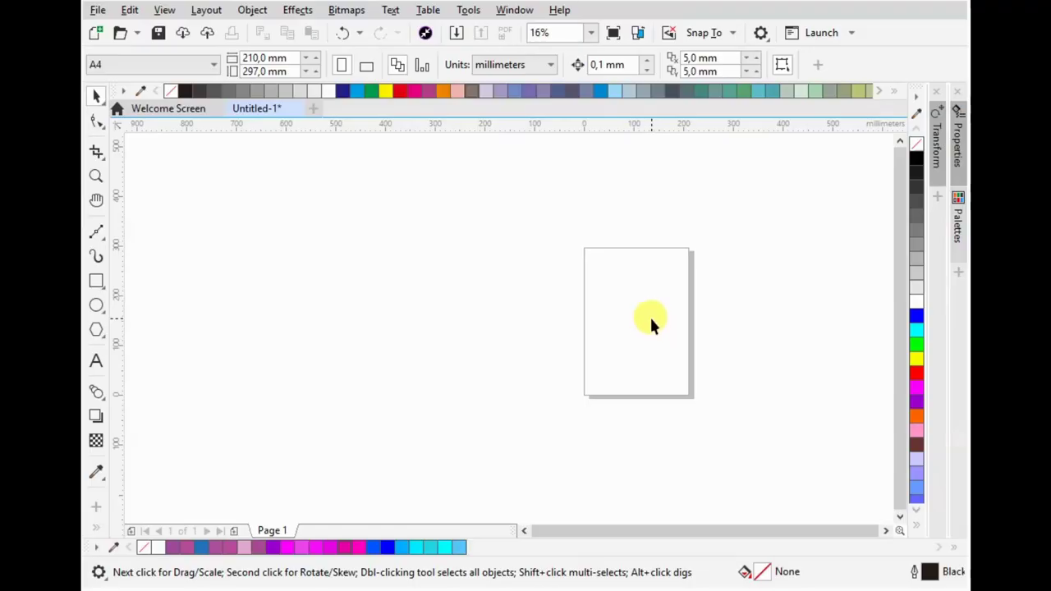
- Draw three circles of about 63 × 67 mm on the A4 page and move one to a new spot
scroll(463, 338, down, 2)
scroll(559, 317, up, 4)
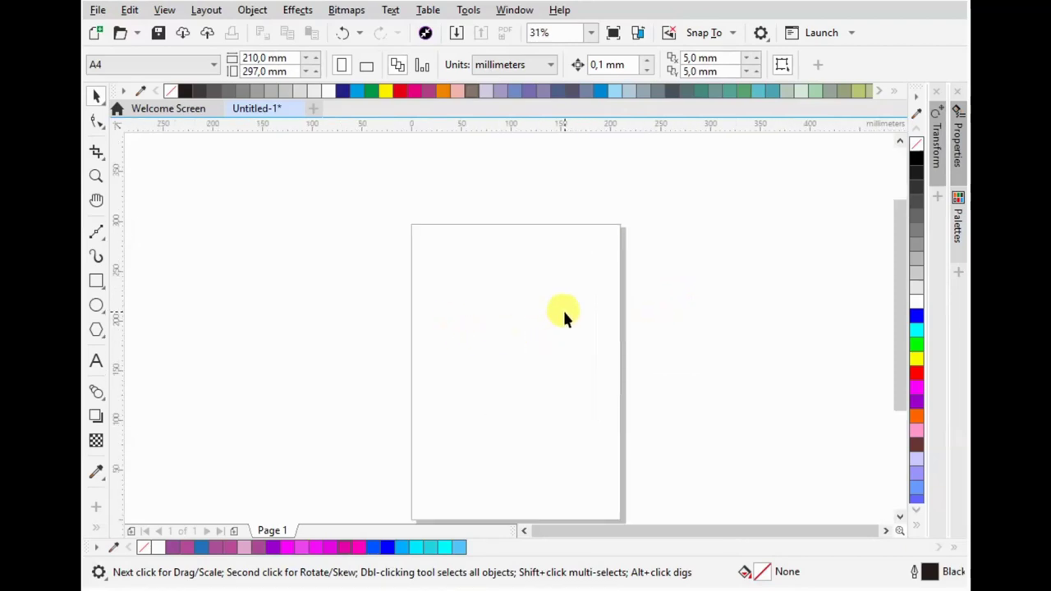
scroll(354, 304, down, 2)
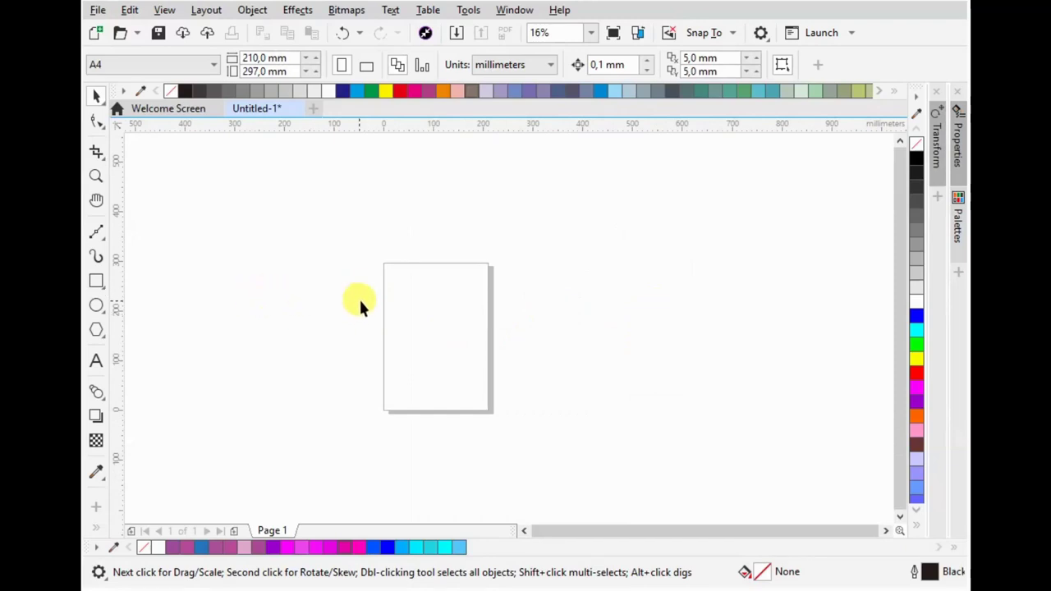
scroll(400, 323, up, 2)
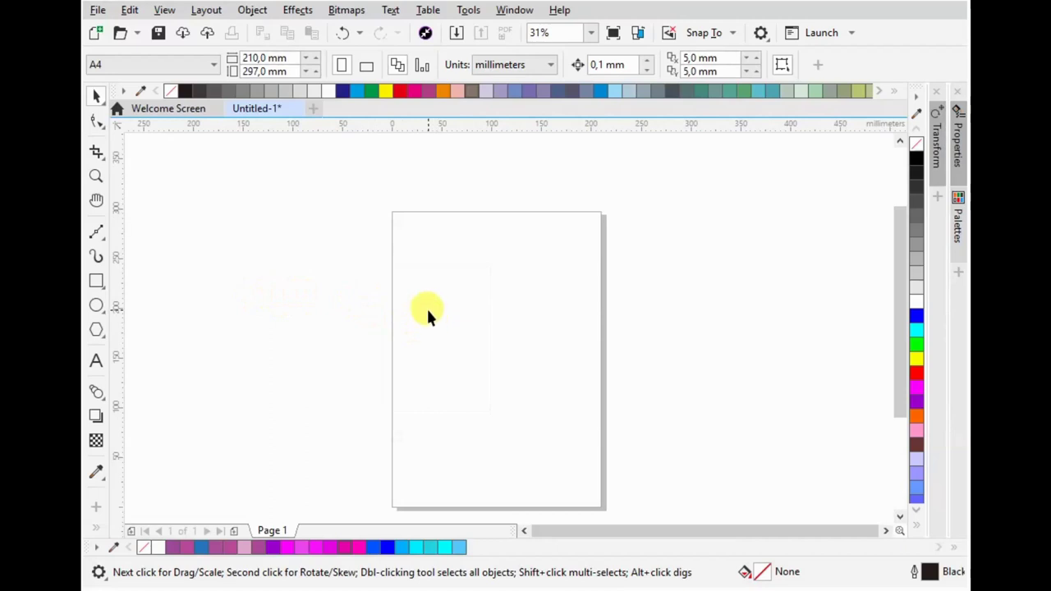
scroll(426, 316, up, 2)
scroll(365, 337, down, 2)
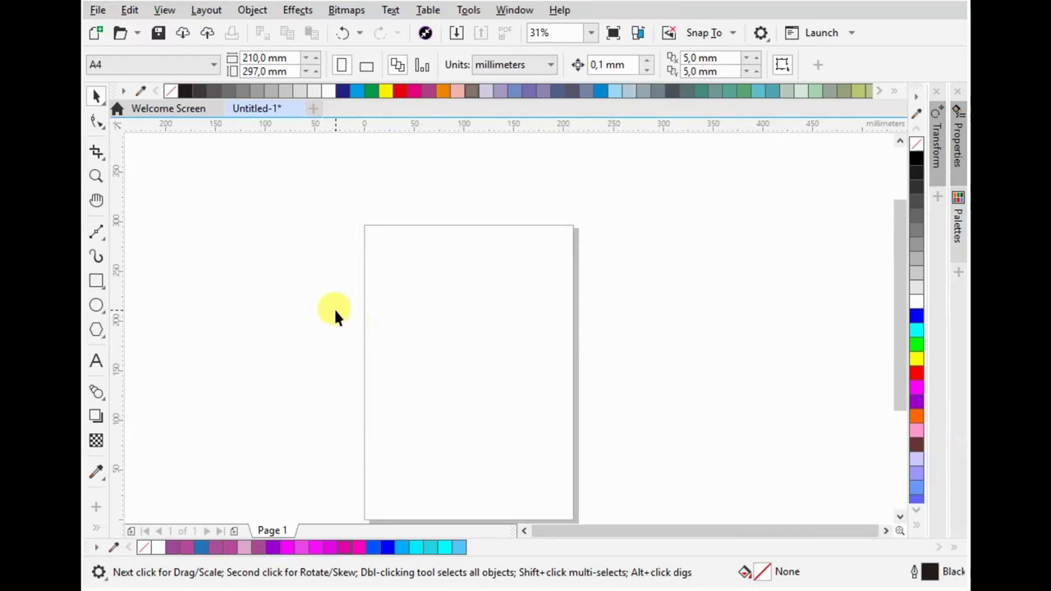
click(96, 305)
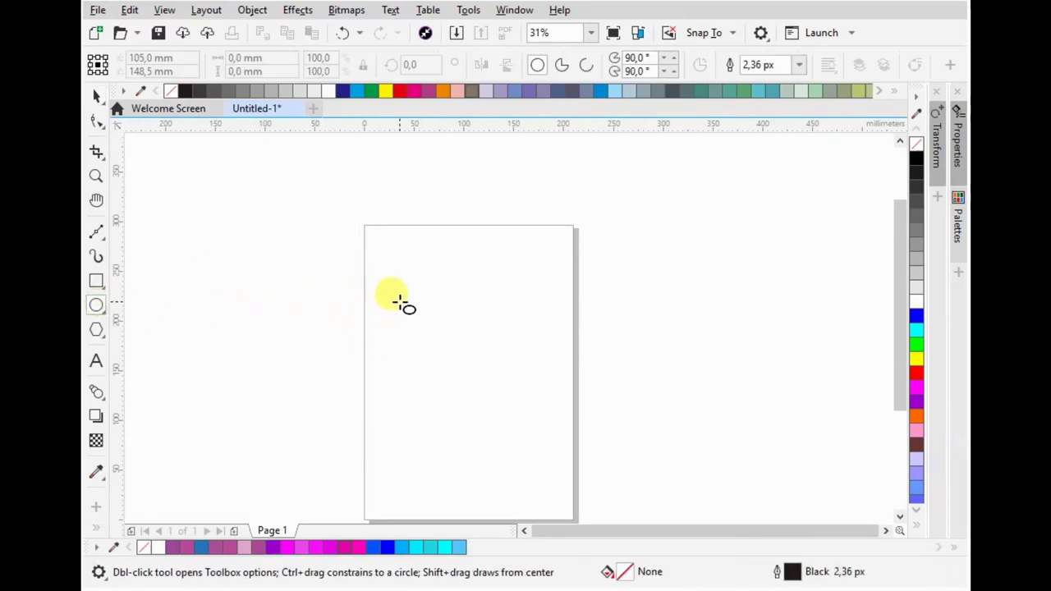
click(96, 96)
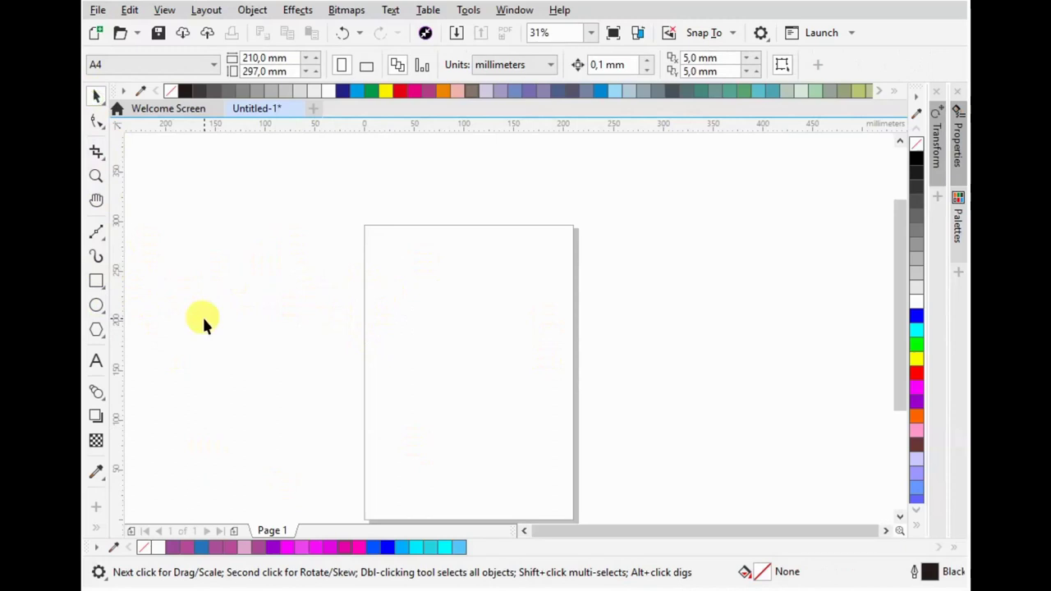
click(96, 304)
scroll(370, 327, up, 1)
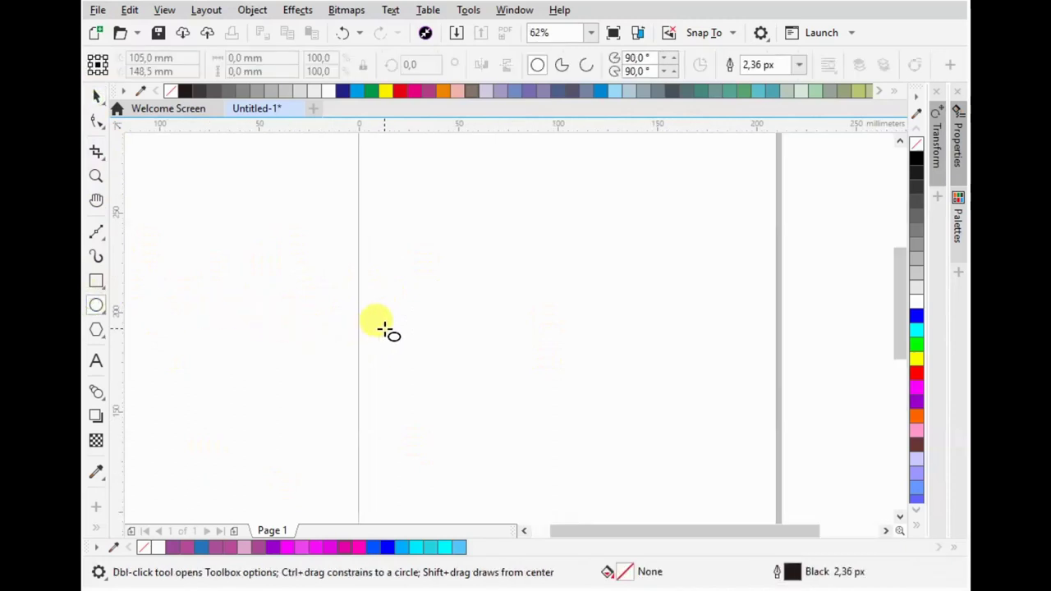
drag(469, 199, 602, 348)
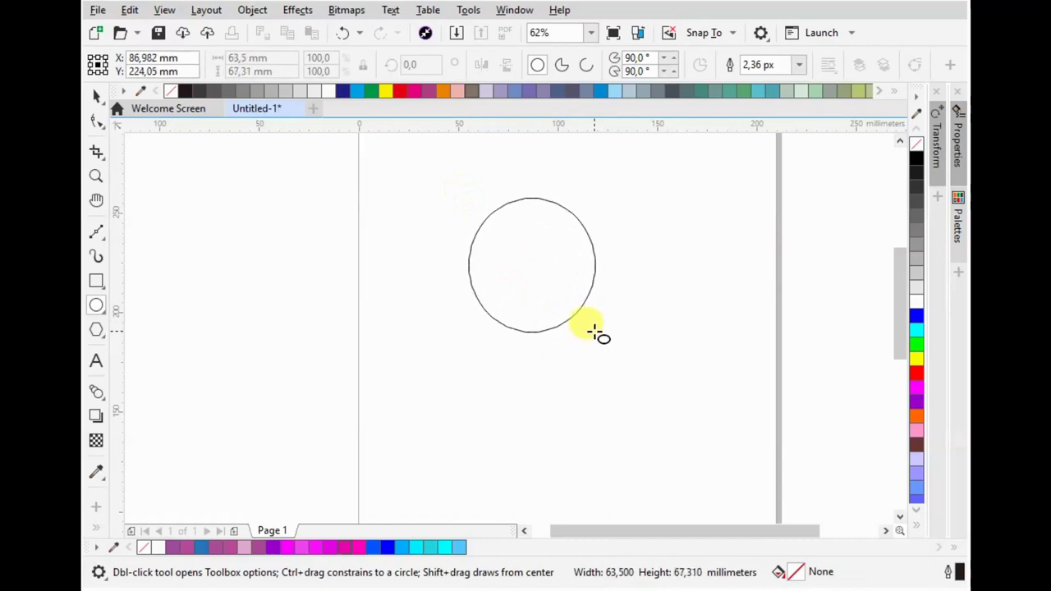
drag(602, 348, 596, 333)
click(96, 96)
mouse_move(604, 276)
mouse_down()
mouse_move(742, 291)
mouse_move(559, 238)
mouse_move(498, 437)
mouse_up()
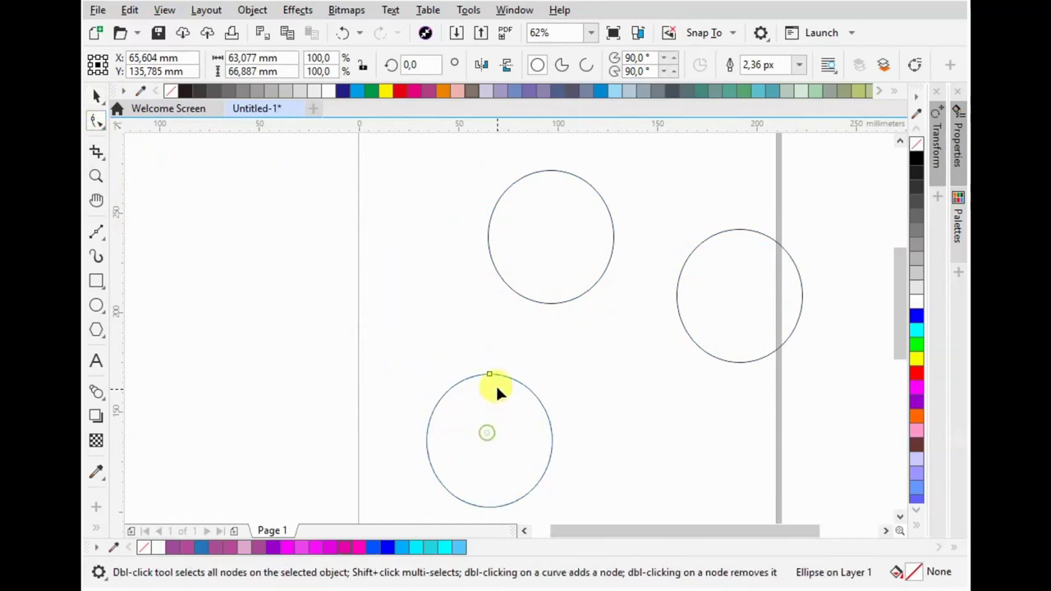
- Convert two circles to curves with Ctrl+Q, pulling the lower one into a teardrop
key(ctrl+q)
mouse_move(488, 375)
mouse_down()
mouse_move(486, 347)
mouse_move(473, 382)
mouse_up()
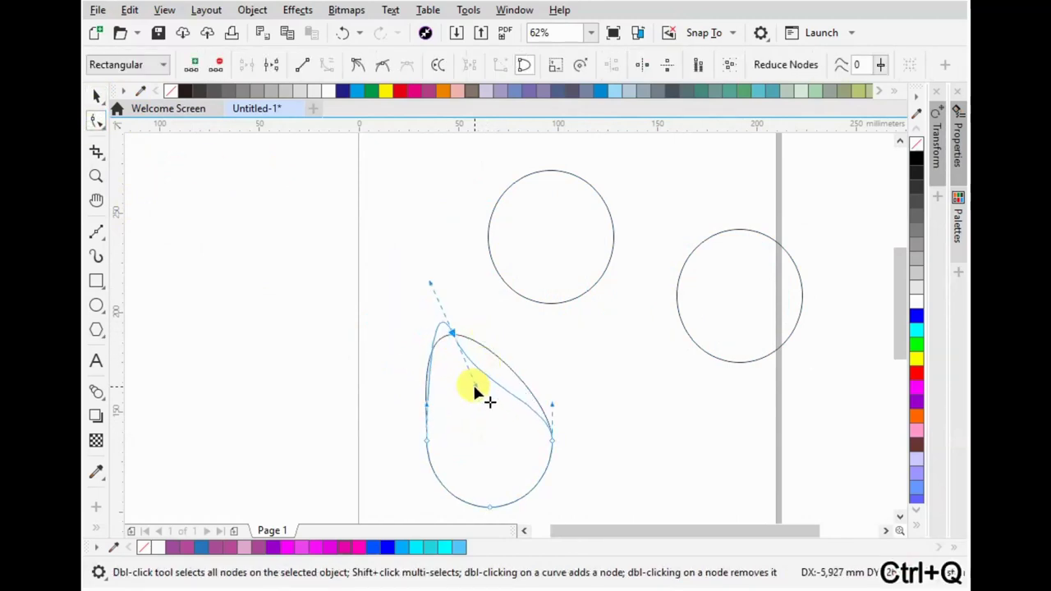
click(519, 294)
key(ctrl+q)
mouse_move(551, 302)
mouse_down()
mouse_move(446, 335)
mouse_move(451, 394)
mouse_move(378, 343)
mouse_up()
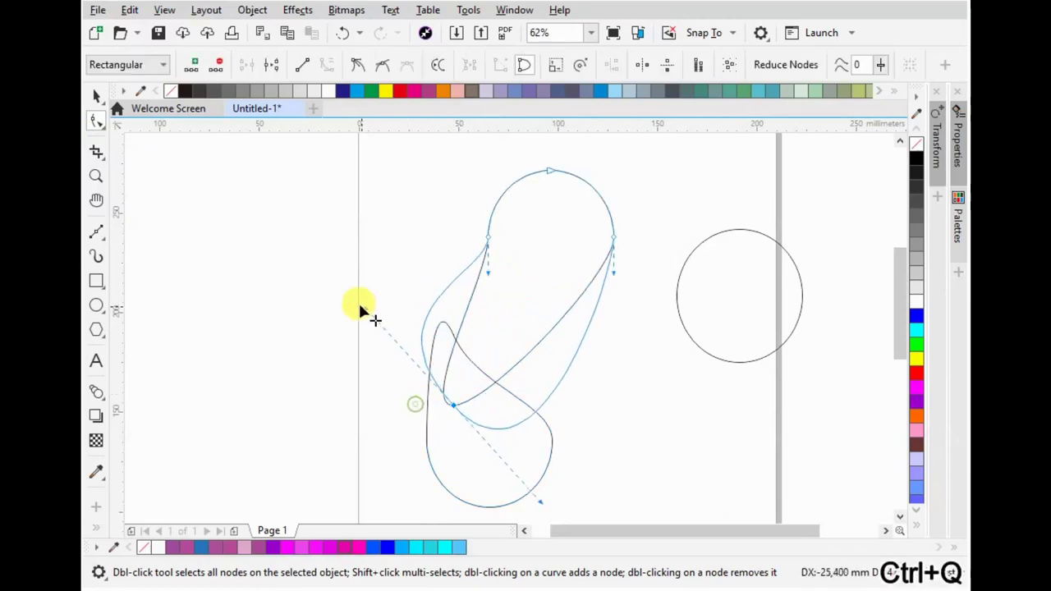
- Reshape the top curve into an elongated loop, delete a node, and select both blobs
mouse_move(522, 464)
mouse_down()
mouse_move(469, 324)
mouse_move(436, 326)
mouse_up()
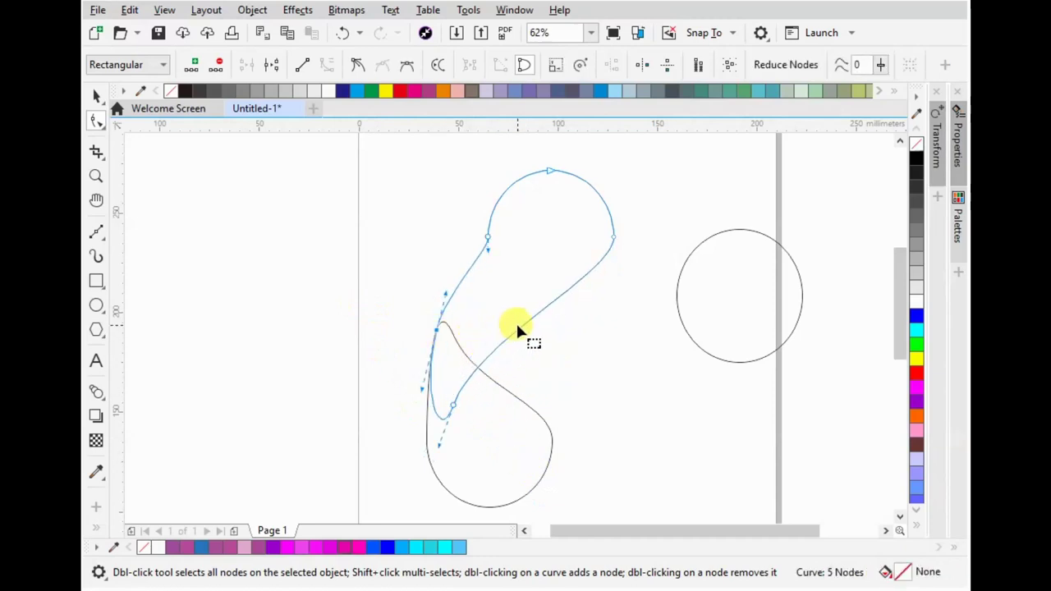
drag(616, 240, 599, 253)
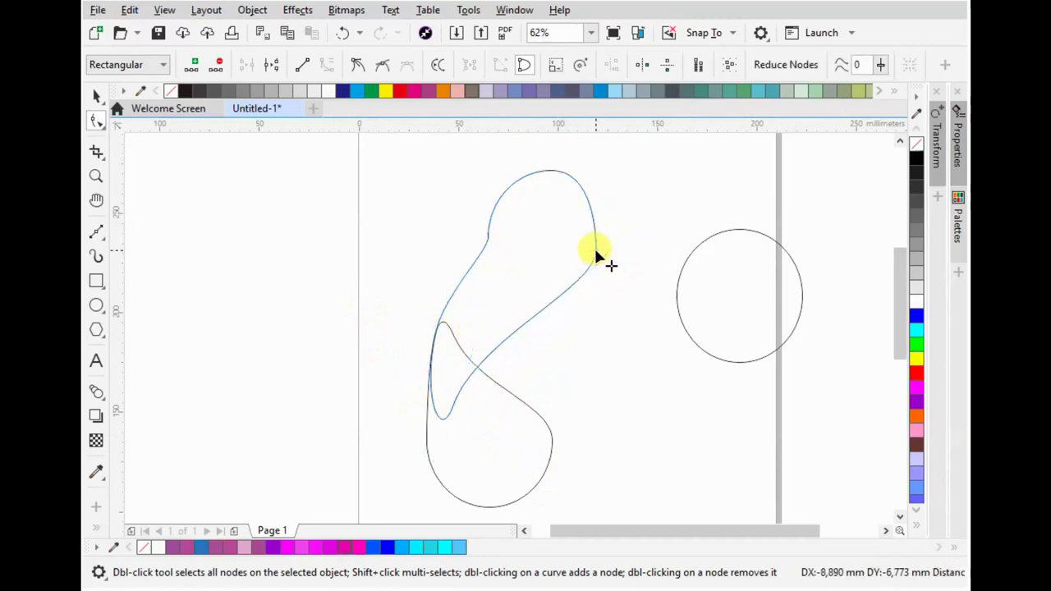
drag(597, 292, 582, 301)
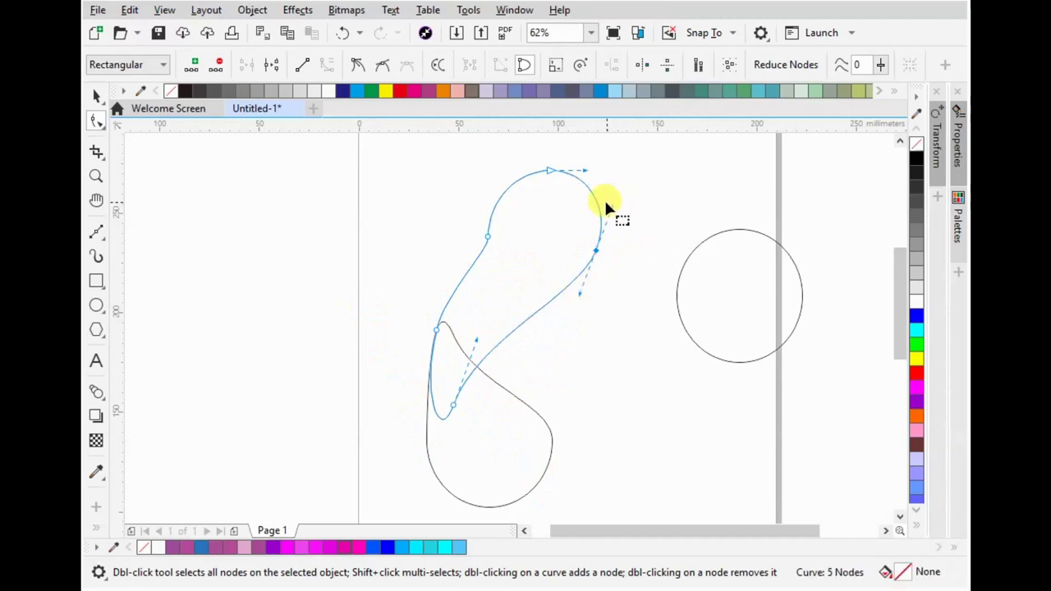
drag(493, 235, 470, 230)
key(Delete)
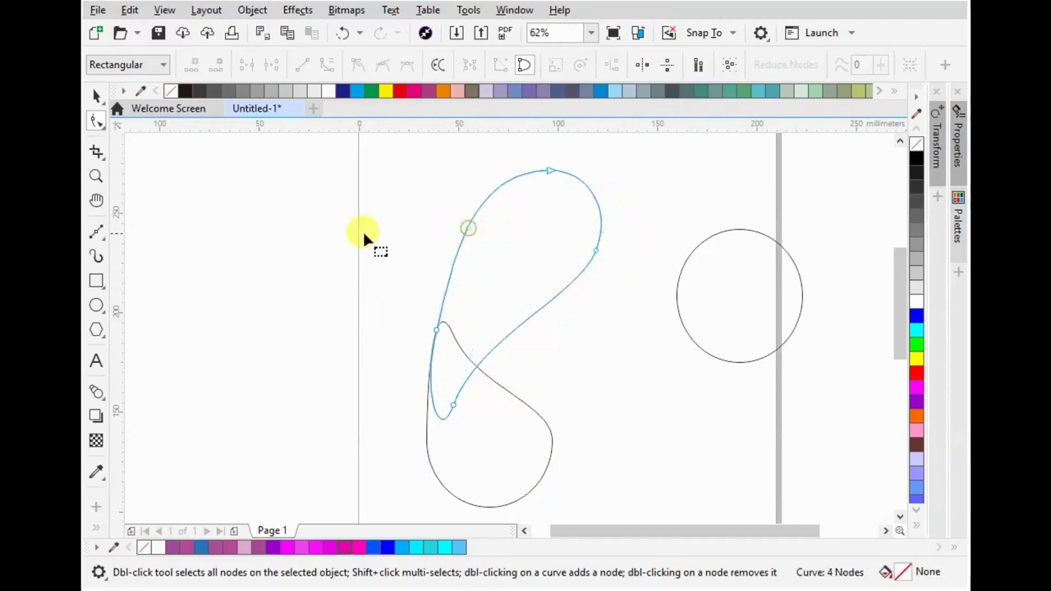
click(97, 97)
shift+click(468, 428)
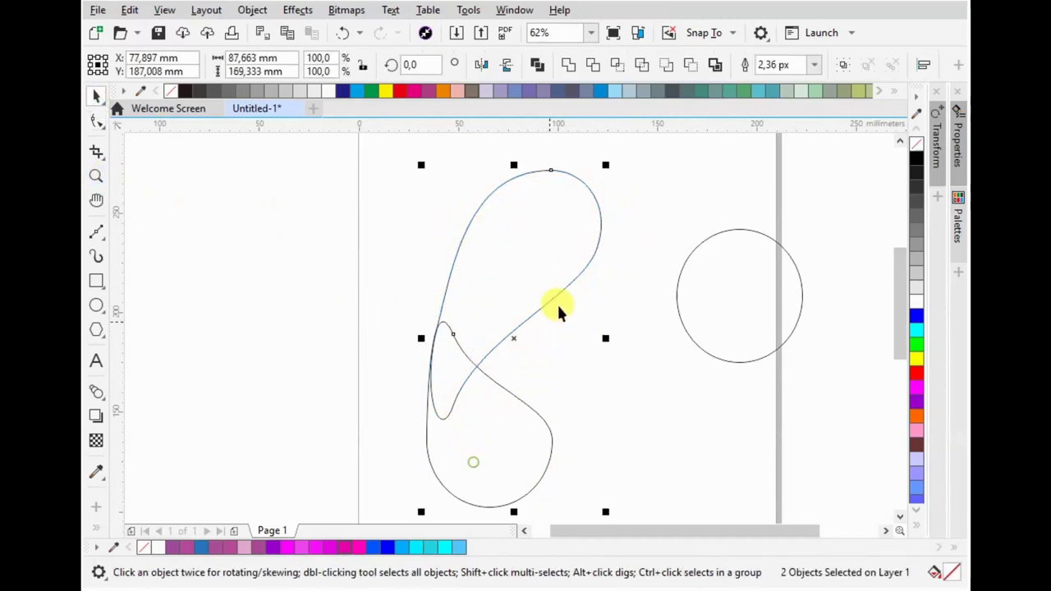
- Combine the two blob curves with Ctrl+L and reshape the segment joining them
key(ctrl+l)
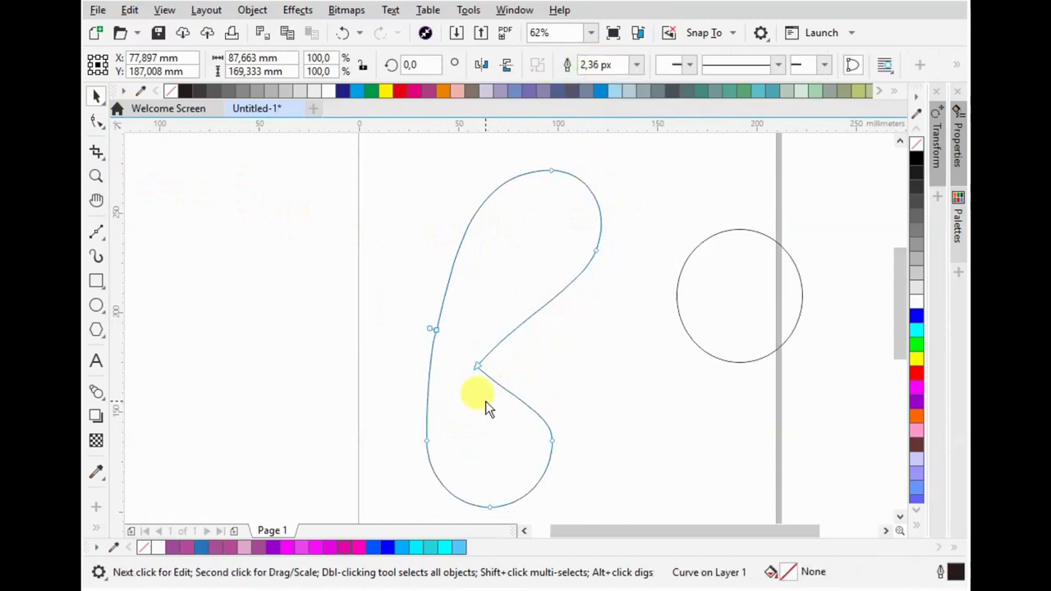
double_click(486, 401)
mouse_move(473, 360)
mouse_down()
mouse_move(546, 350)
mouse_move(516, 287)
mouse_move(488, 414)
mouse_up()
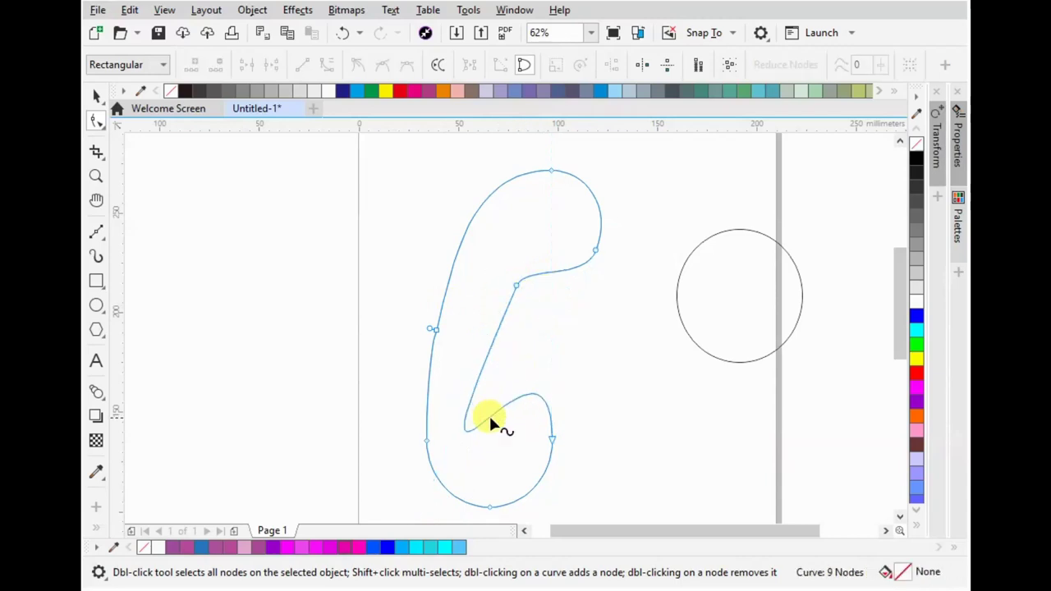
- Add, remove and drag nodes to form a smooth hooked outline of 8 nodes
double_click(500, 315)
scroll(455, 384, down, 2)
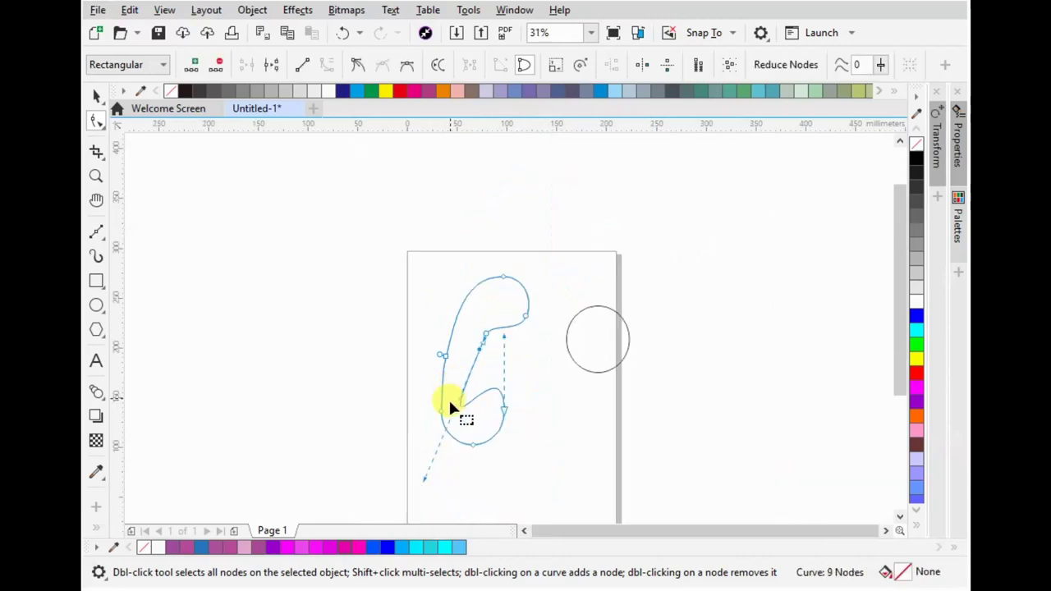
mouse_move(419, 482)
mouse_down()
mouse_move(448, 374)
mouse_move(486, 353)
mouse_move(540, 411)
mouse_move(532, 406)
mouse_up()
scroll(519, 329, up, 2)
double_click(483, 310)
mouse_move(473, 343)
mouse_down()
mouse_move(446, 313)
mouse_move(463, 277)
mouse_move(556, 289)
mouse_move(519, 318)
mouse_up()
scroll(523, 402, down, 2)
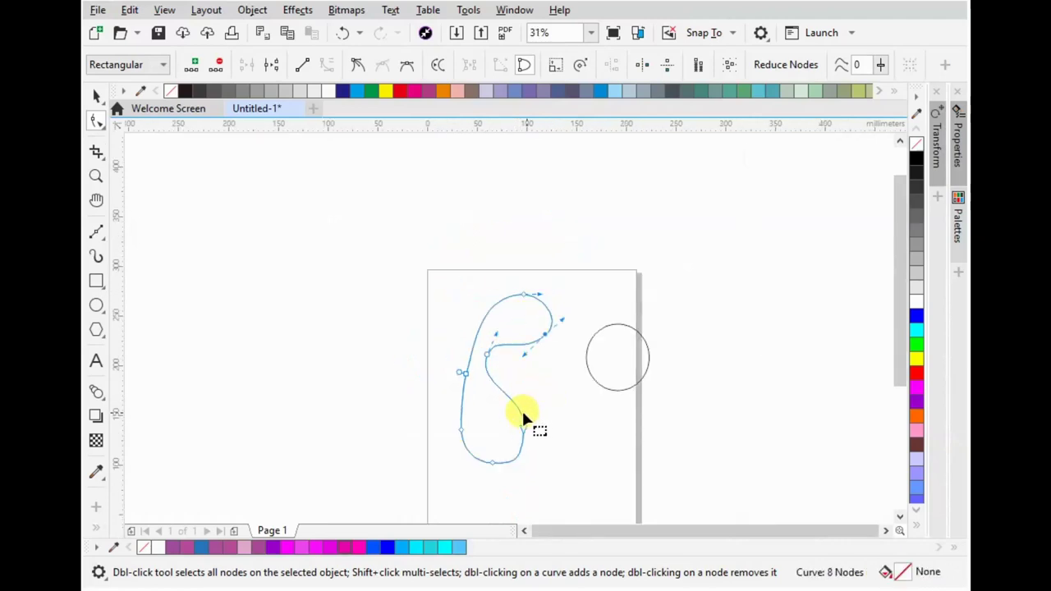
scroll(514, 411, up, 2)
double_click(428, 334)
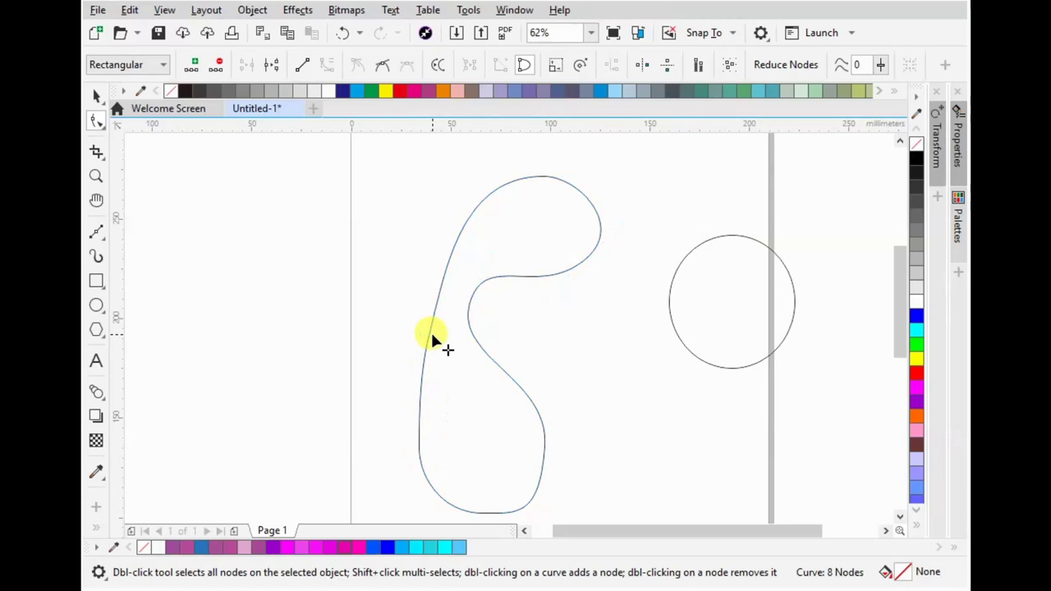
- Add, remove and drag nodes on the blob's left and right sides to smooth them
double_click(429, 338)
drag(428, 338, 442, 349)
double_click(442, 346)
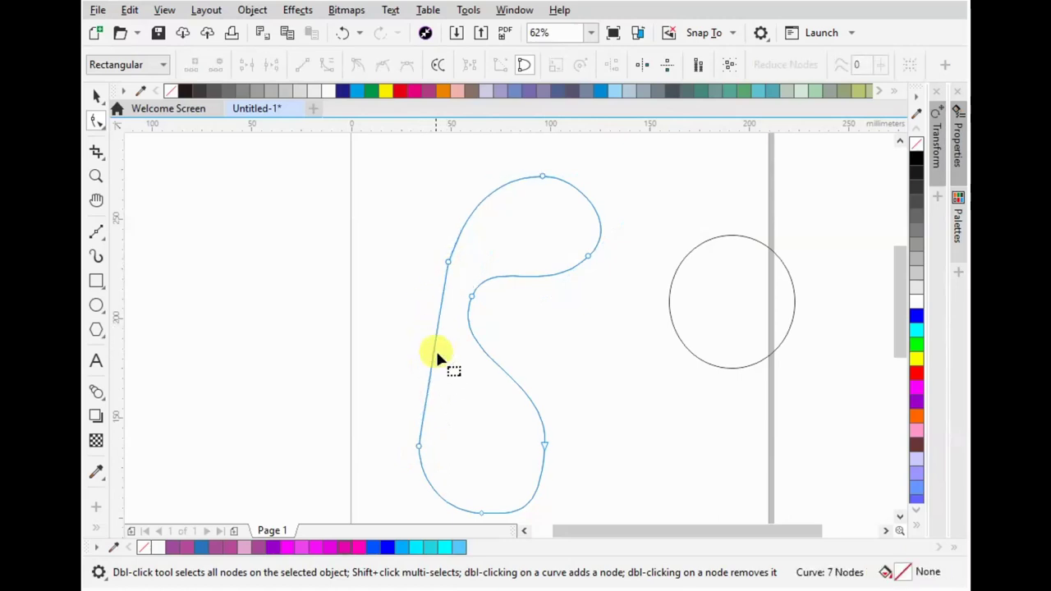
double_click(417, 447)
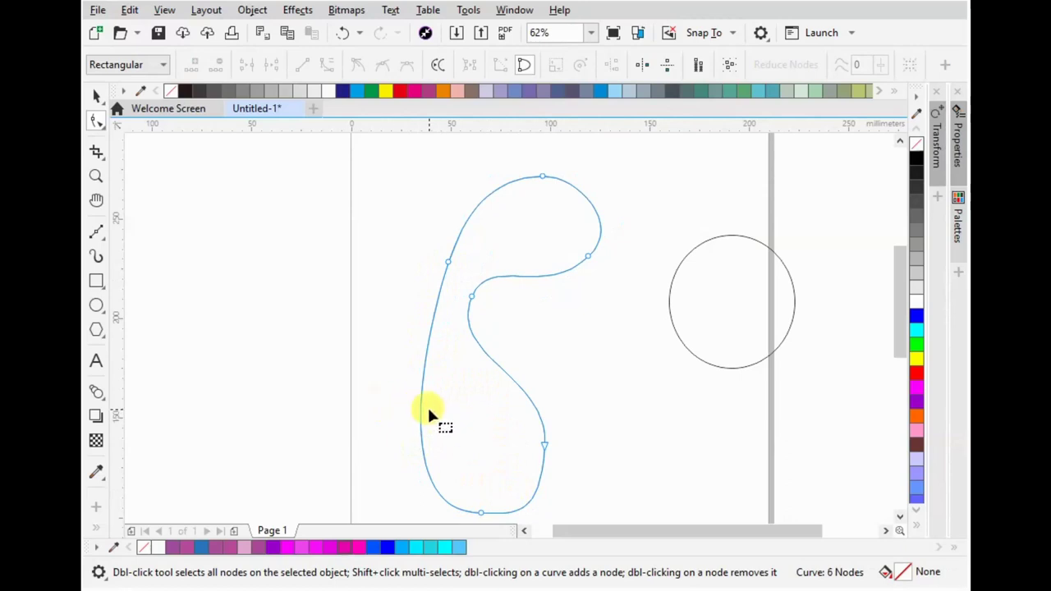
double_click(421, 400)
drag(420, 400, 409, 400)
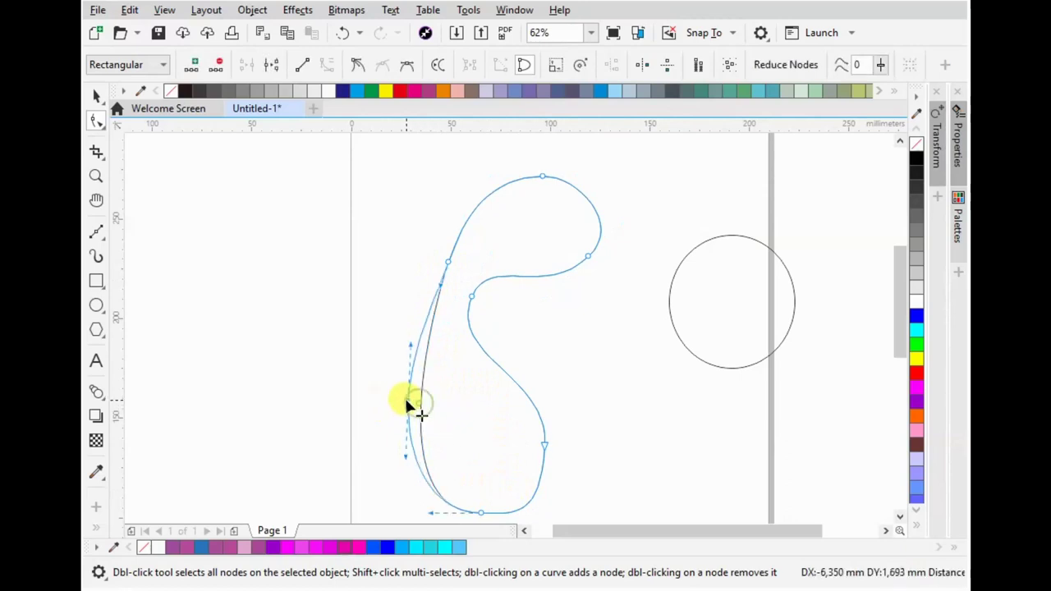
click(484, 511)
drag(544, 442, 561, 423)
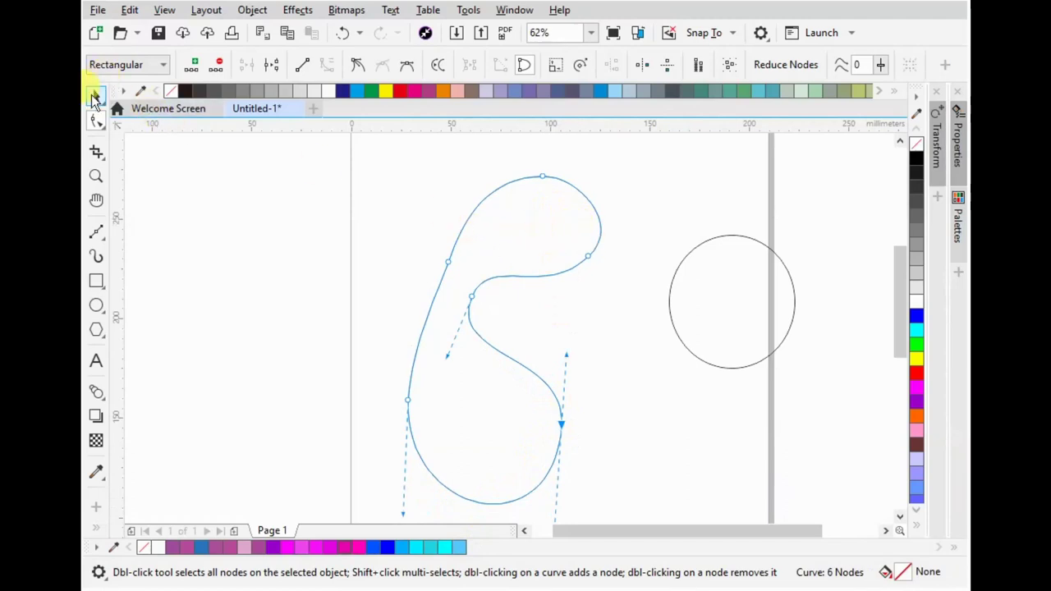
- Reshape the blob's upper-left segment, leaving a 6-node outline
click(96, 96)
click(523, 203)
key(F10)
click(448, 260)
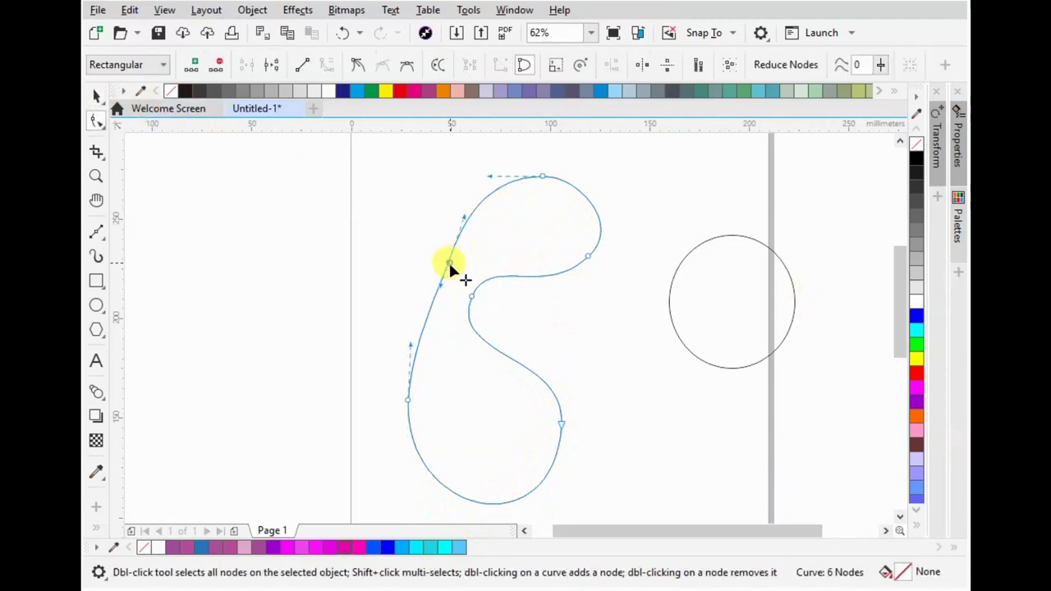
drag(442, 285, 444, 328)
- Move the blob up-right and nestle the circle into its upper-right hollow
click(96, 96)
drag(551, 235, 575, 222)
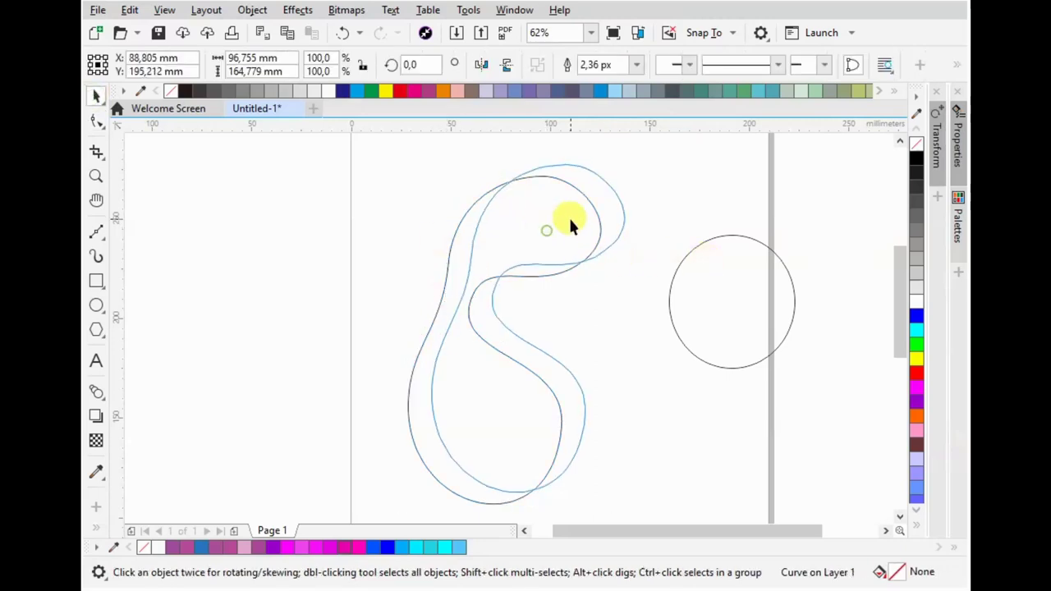
drag(792, 285, 723, 306)
mouse_move(667, 286)
mouse_down()
mouse_move(735, 324)
mouse_move(702, 317)
mouse_up()
scroll(666, 295, down, 2)
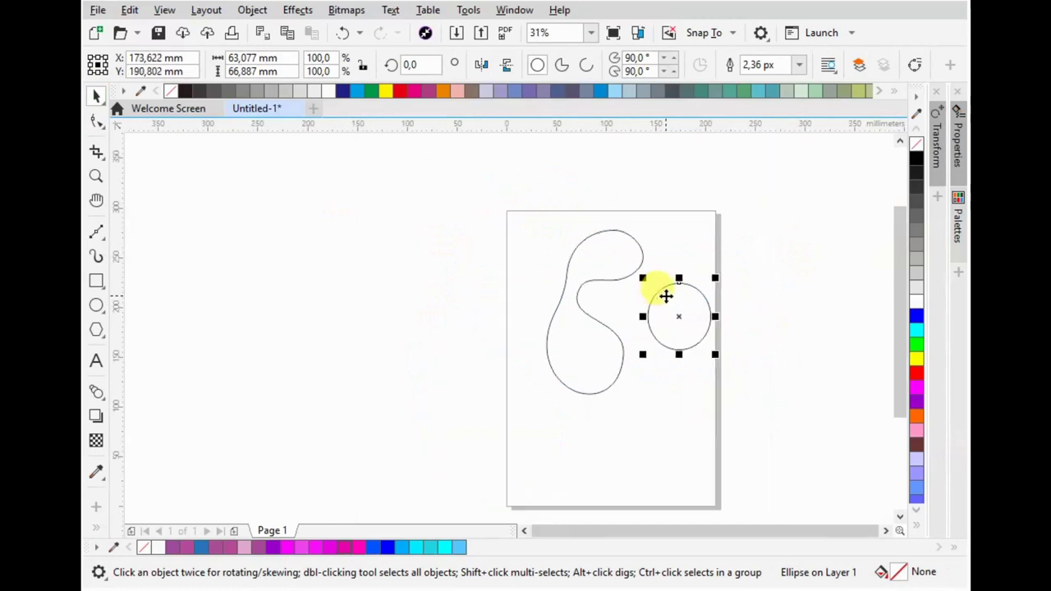
- Nudge the circle slightly up and left beside the blob
scroll(683, 300, up, 2)
drag(687, 337, 664, 332)
scroll(665, 332, up, 4)
scroll(565, 227, down, 2)
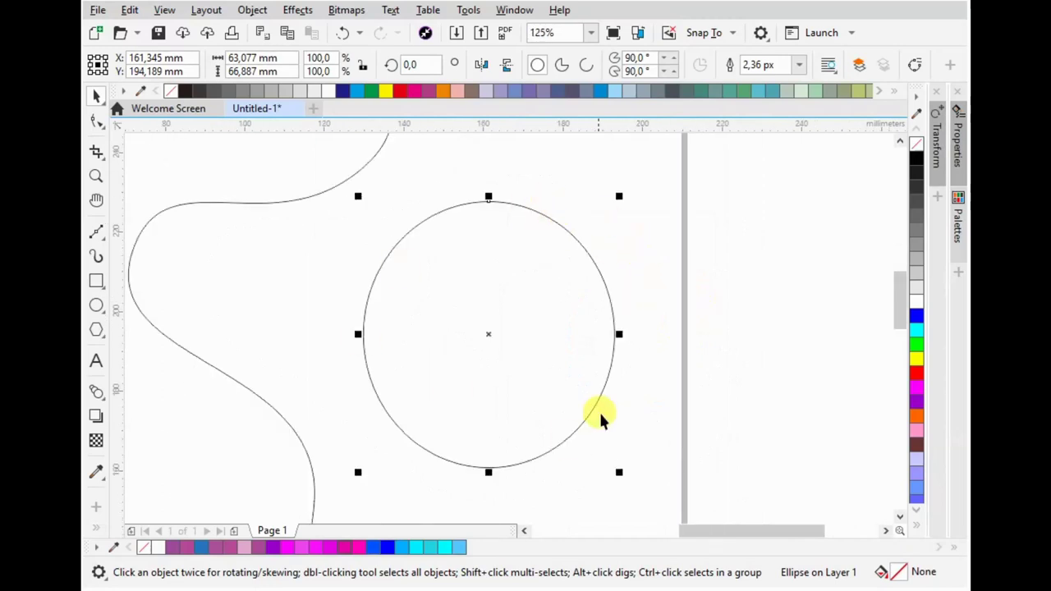
scroll(607, 329, down, 2)
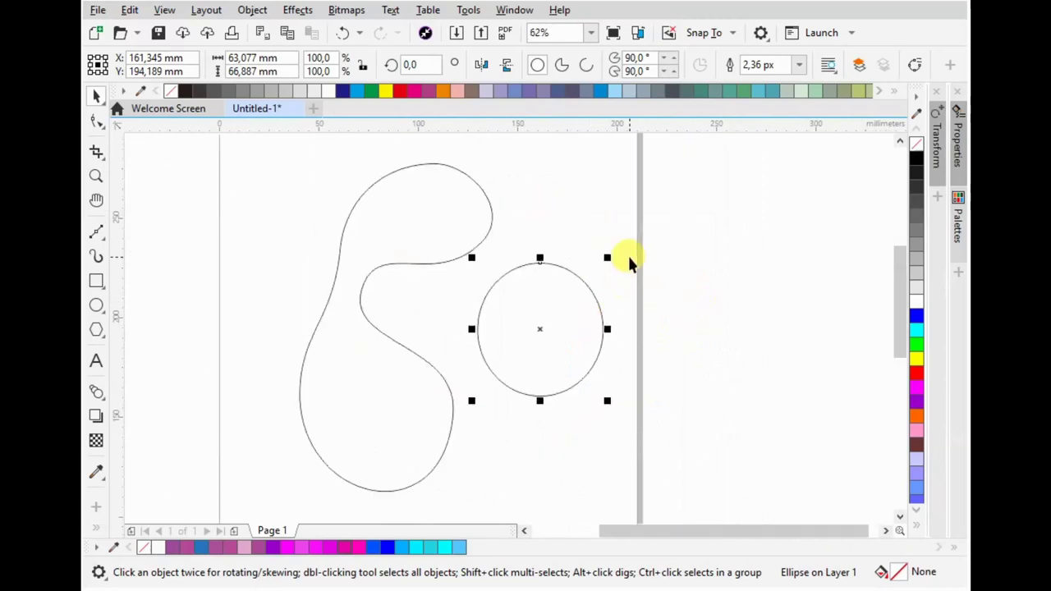
- Give the circle a 2 × 2 mesh fill grid with the Mesh Fill tool
click(96, 525)
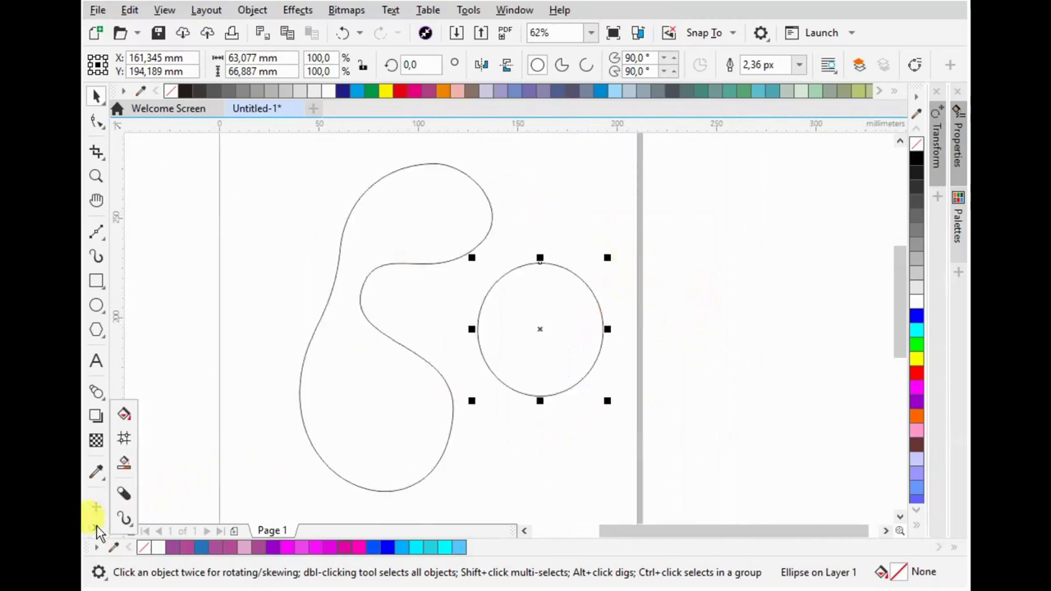
click(96, 525)
click(93, 530)
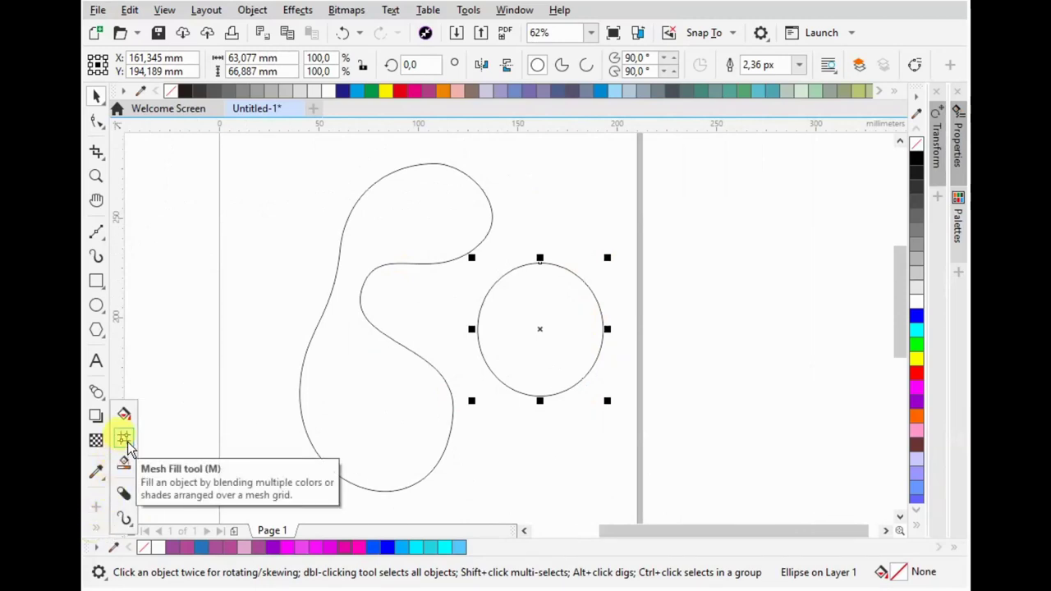
click(612, 221)
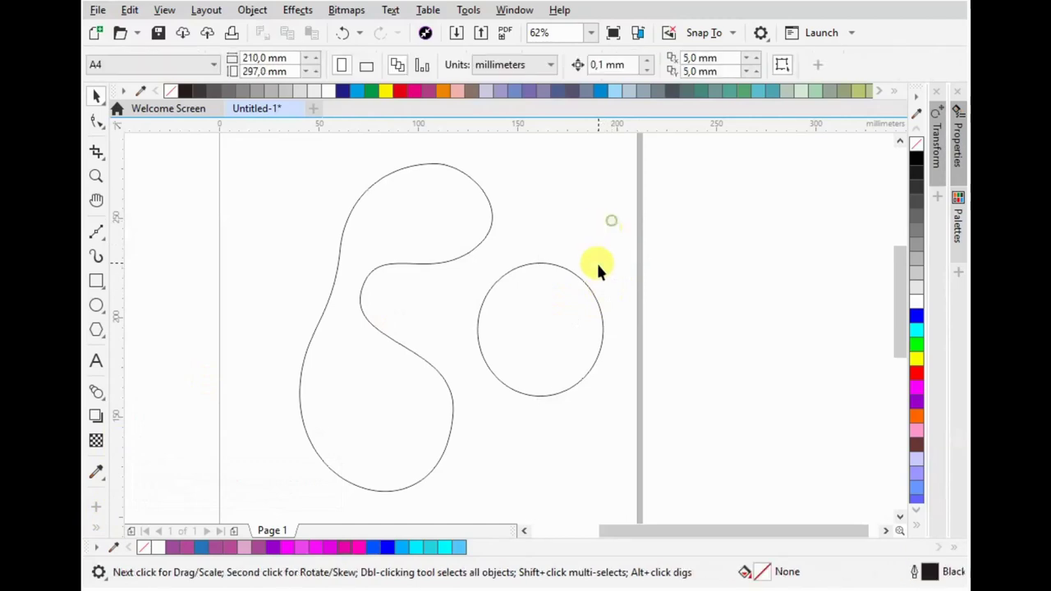
click(579, 284)
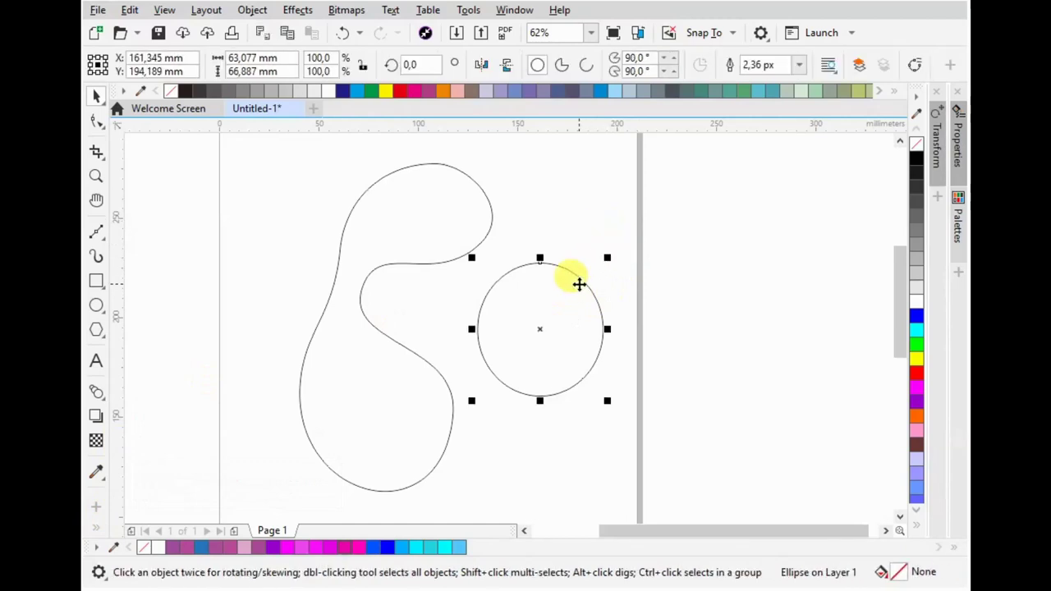
key(m)
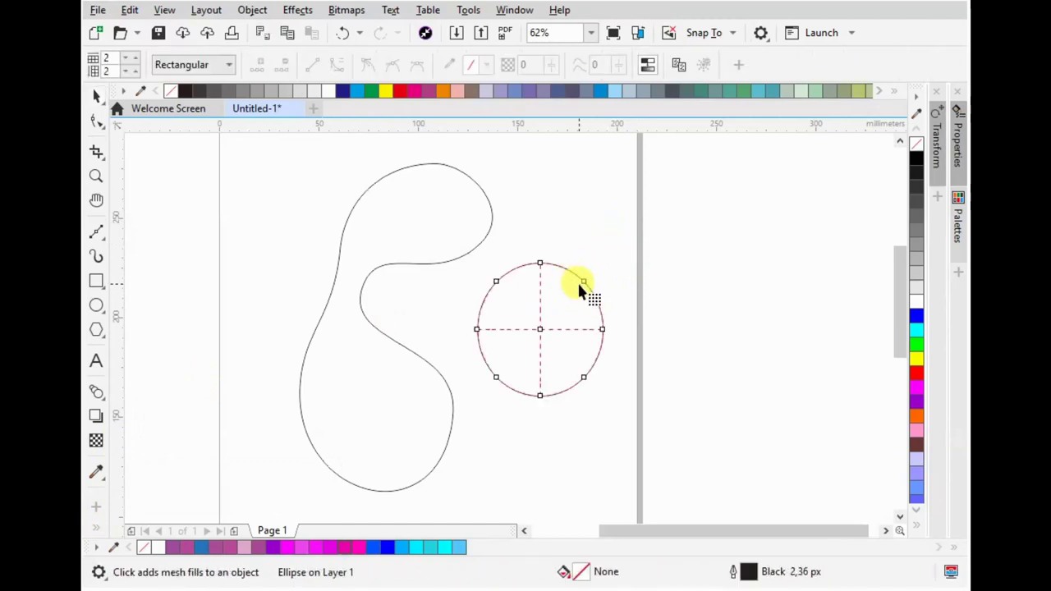
- Try 3-column and 3-row mesh grids, then return the circle's mesh to 2 × 2
scroll(548, 287, up, 2)
scroll(556, 288, down, 2)
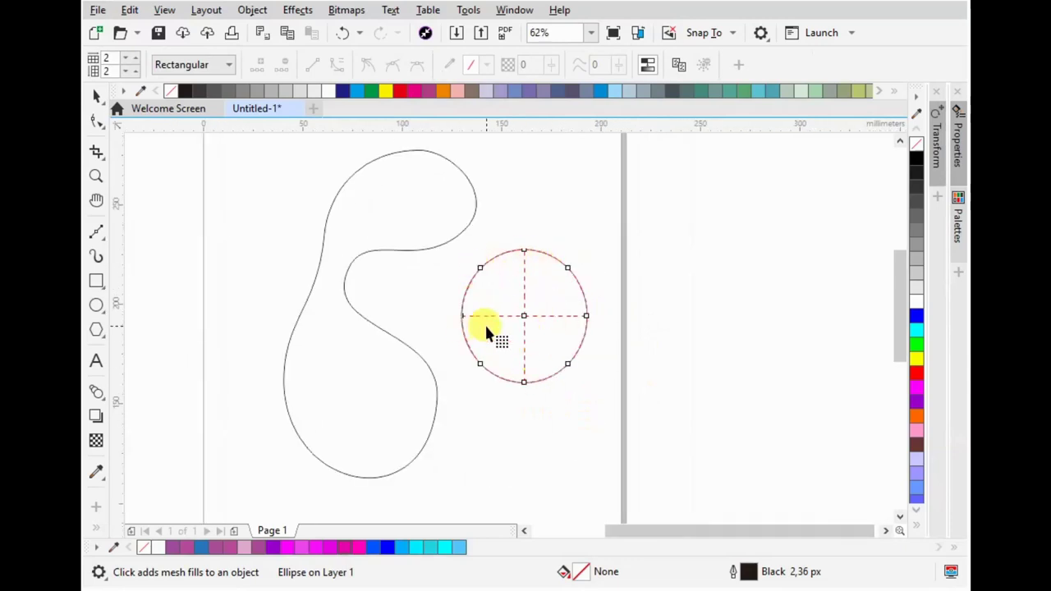
click(125, 58)
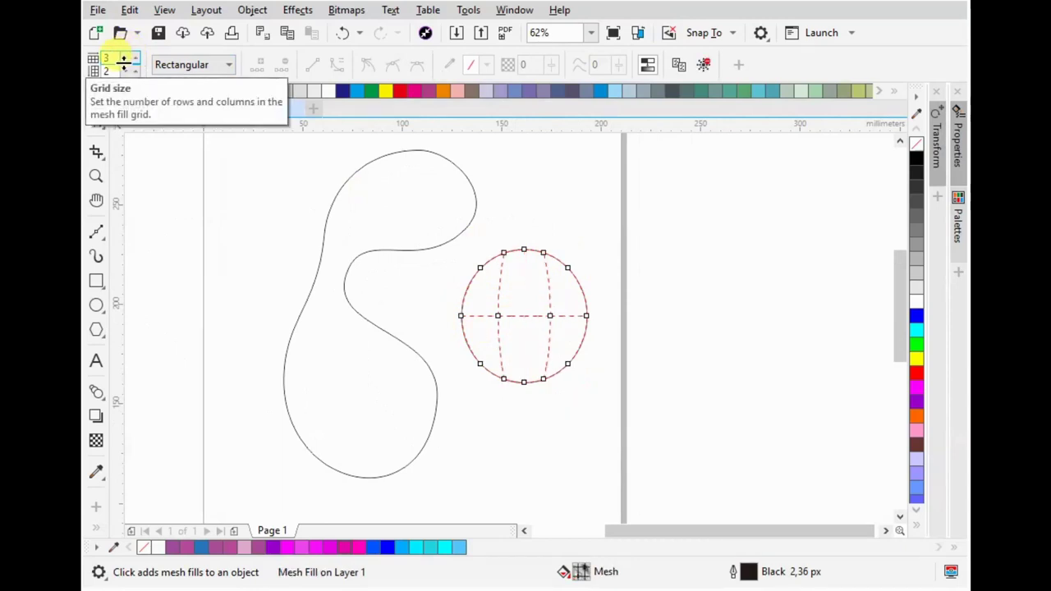
click(125, 63)
click(135, 69)
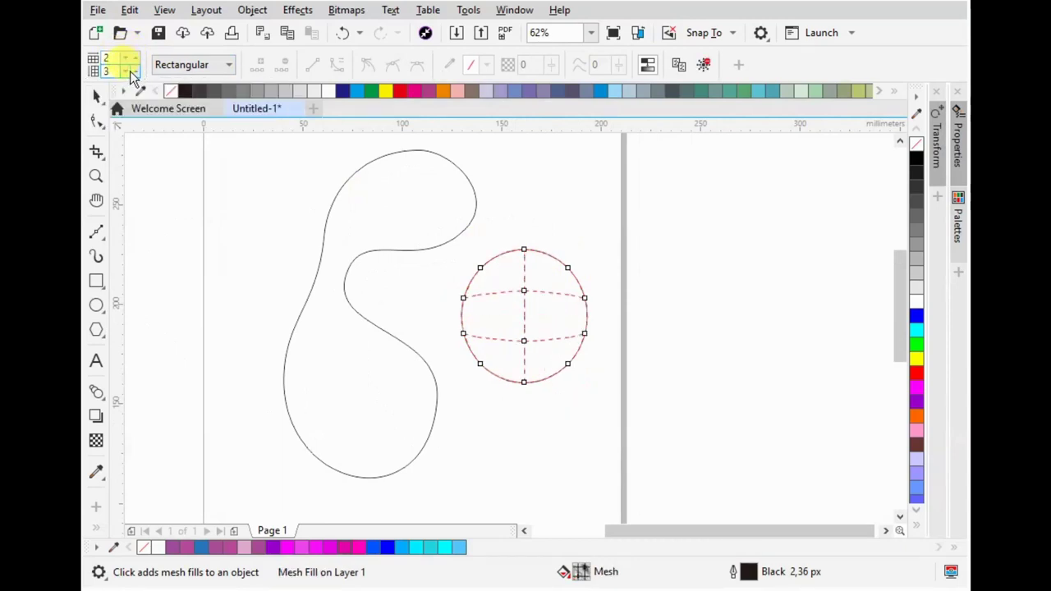
click(133, 74)
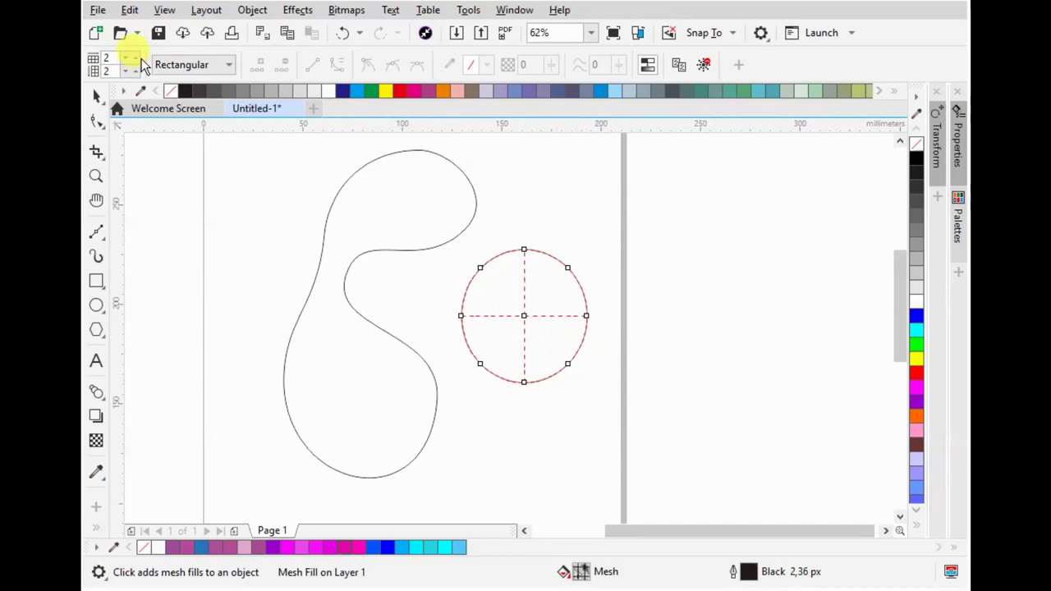
- Colour the upper-right mesh node dark red (C:51 M:94 Y:90 K:30)
scroll(526, 271, up, 2)
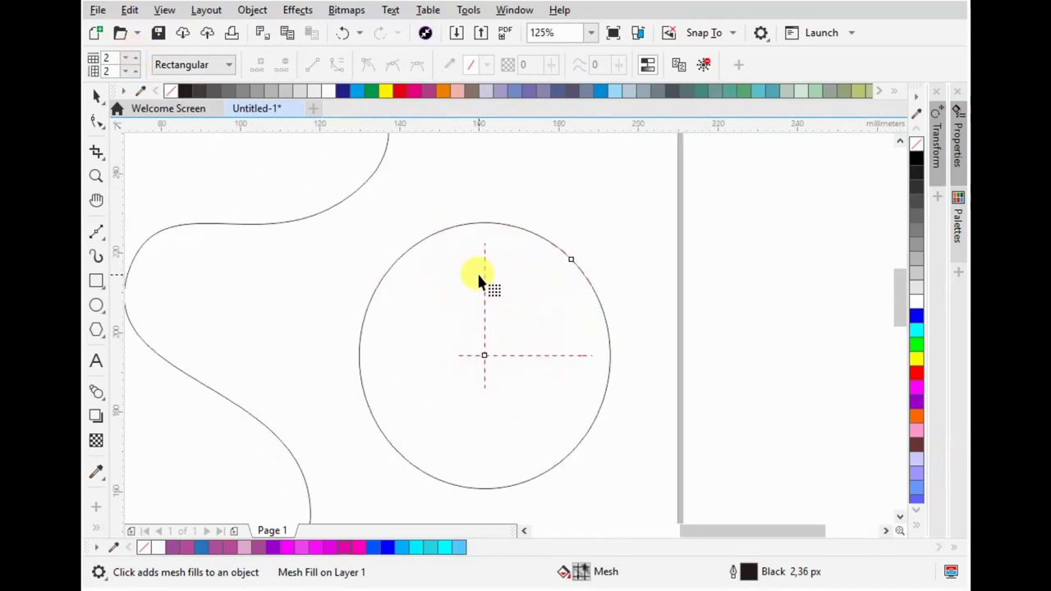
click(571, 260)
click(570, 258)
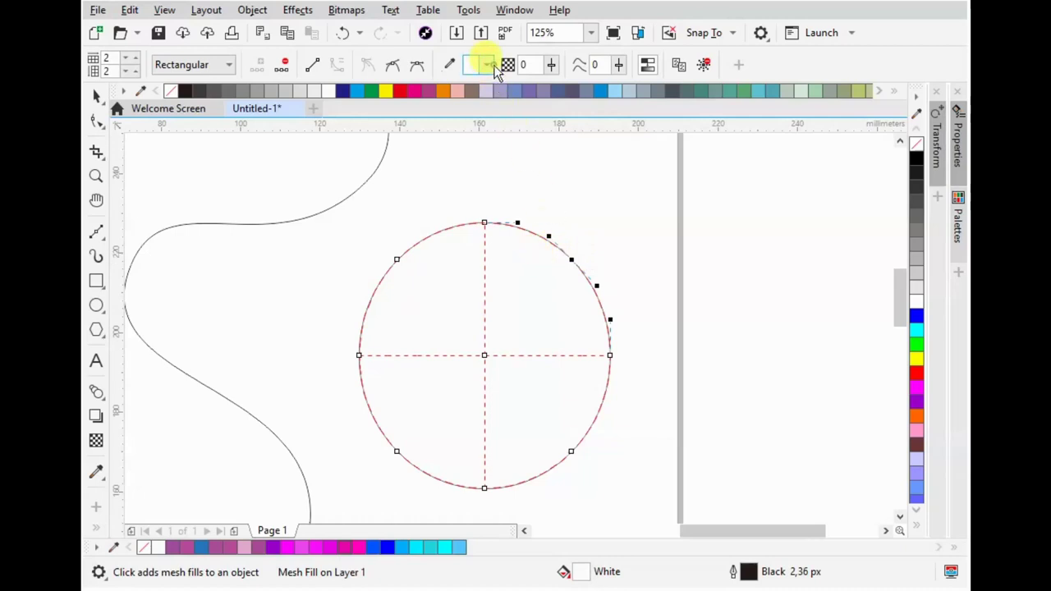
click(487, 65)
mouse_move(578, 155)
mouse_down()
mouse_move(580, 145)
mouse_move(537, 233)
mouse_move(568, 272)
mouse_up()
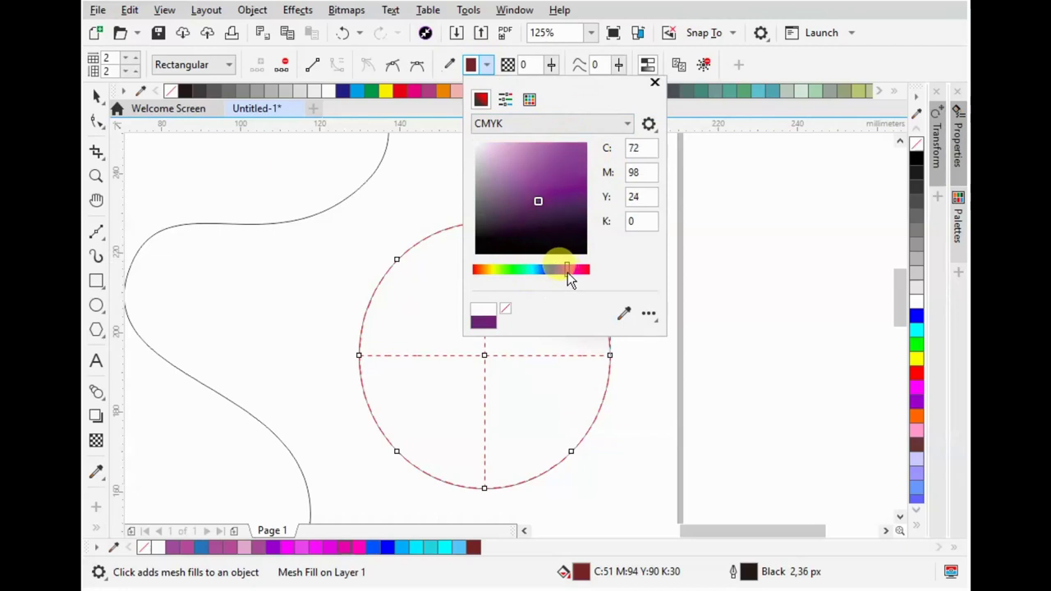
- Recolour the circle's upper-right mesh area a lighter purple
drag(558, 166, 586, 143)
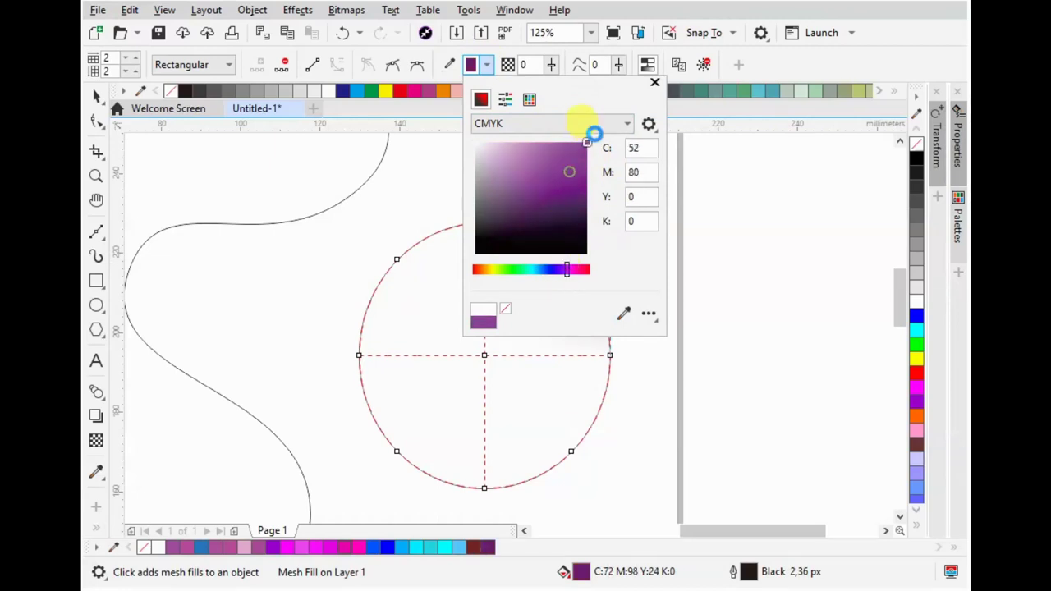
click(446, 378)
click(484, 220)
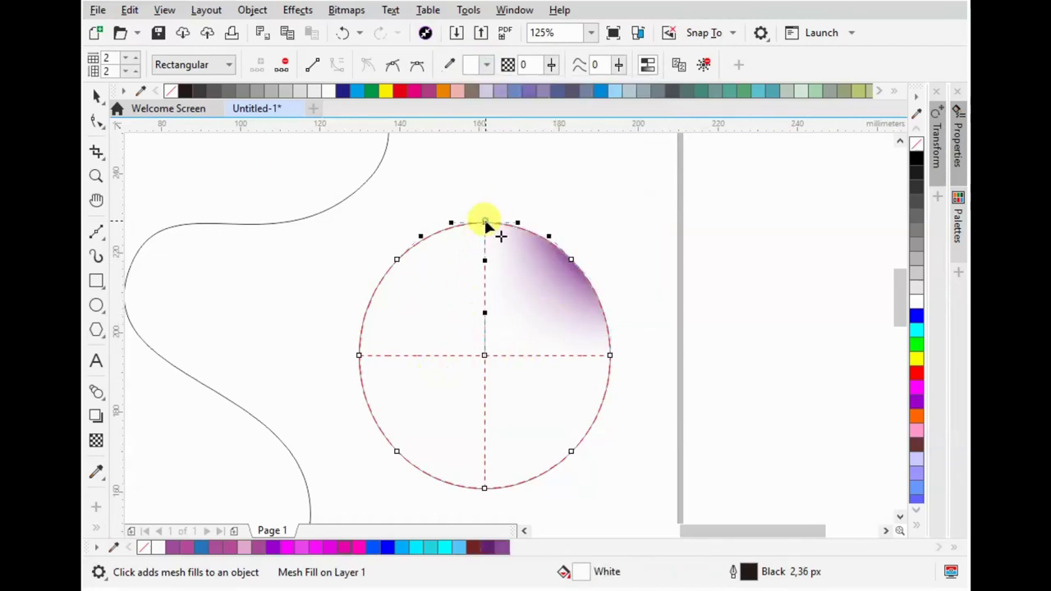
click(96, 96)
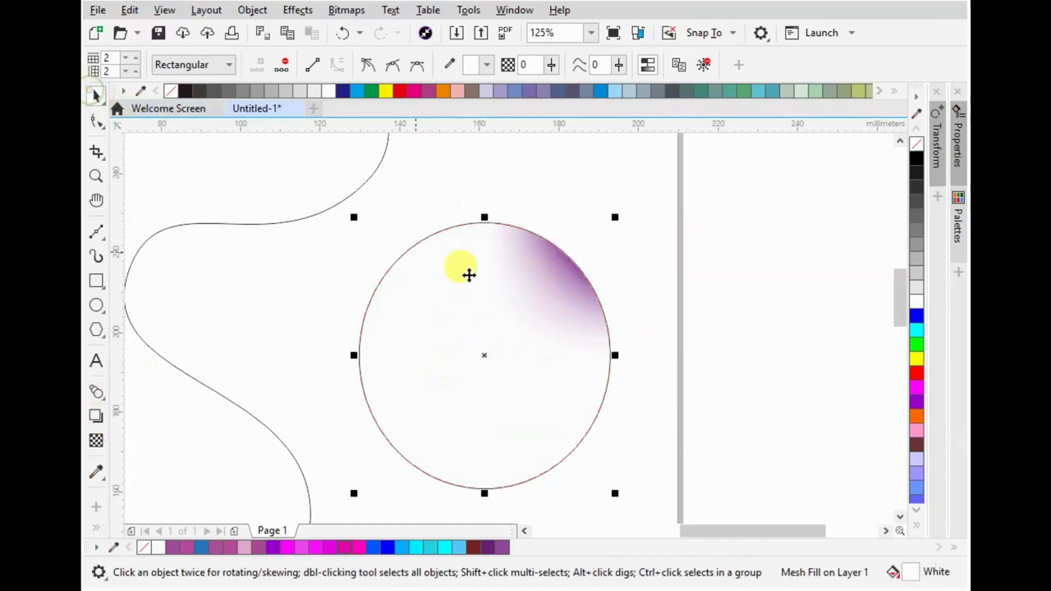
click(498, 302)
click(96, 416)
- Colour the circle's centre mesh node purple
click(485, 354)
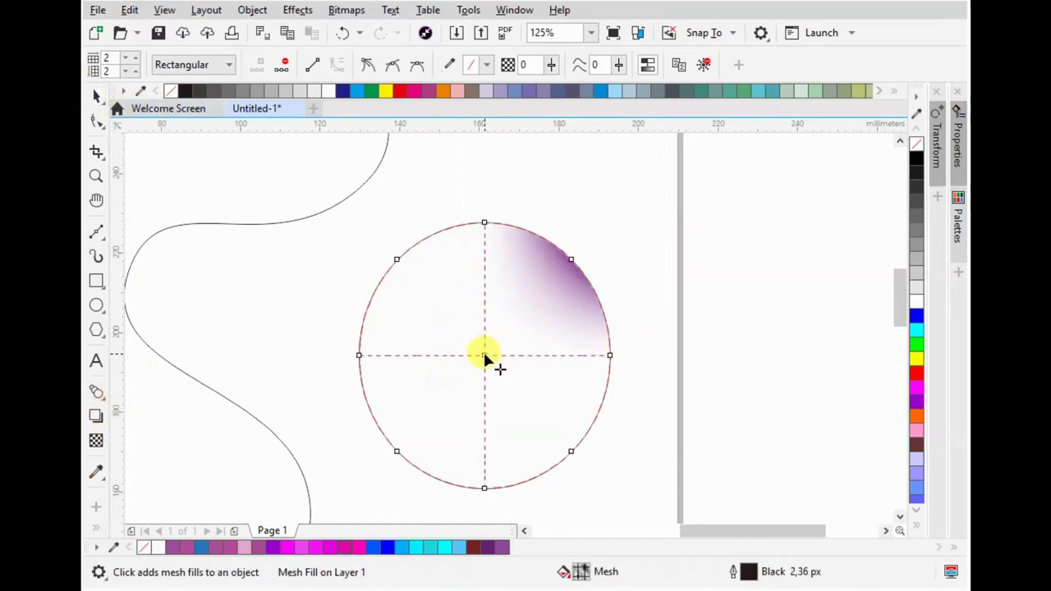
click(488, 65)
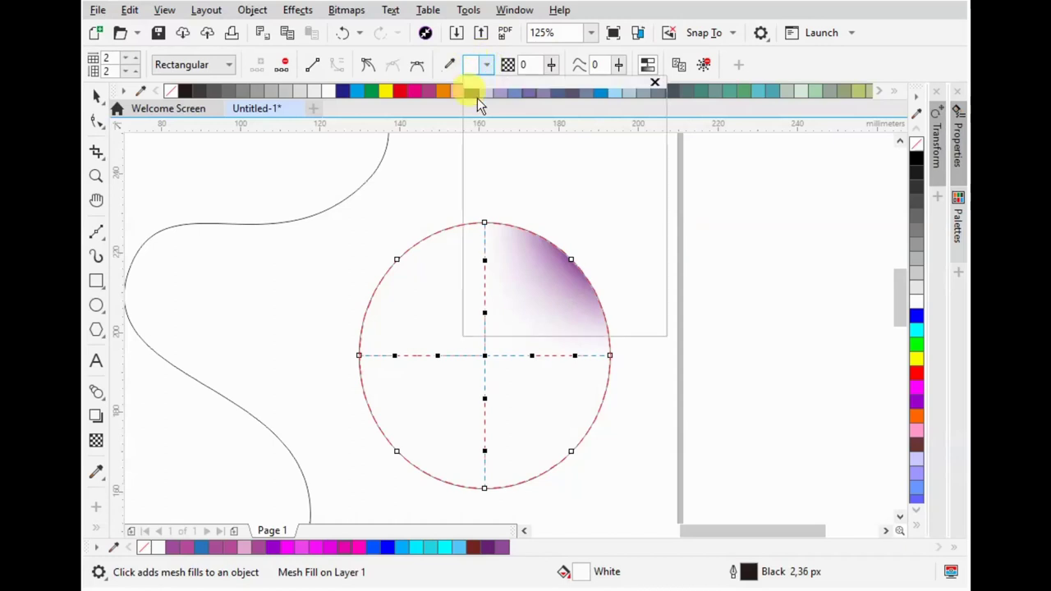
click(571, 270)
click(565, 165)
click(375, 253)
- Set the top mesh node to purple C:36 M:77 Y:0 K:0
click(484, 223)
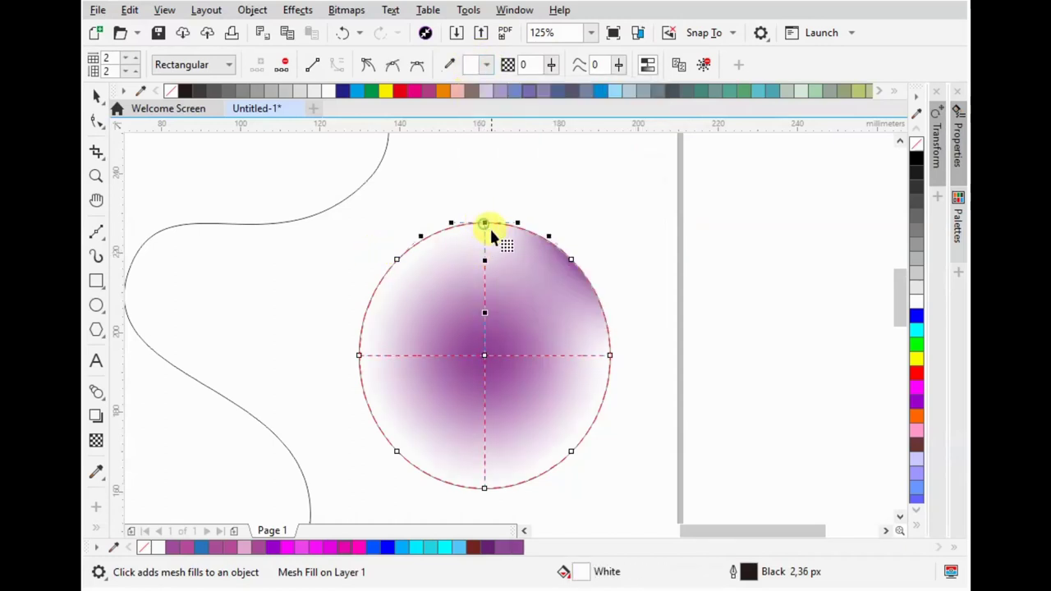
click(488, 65)
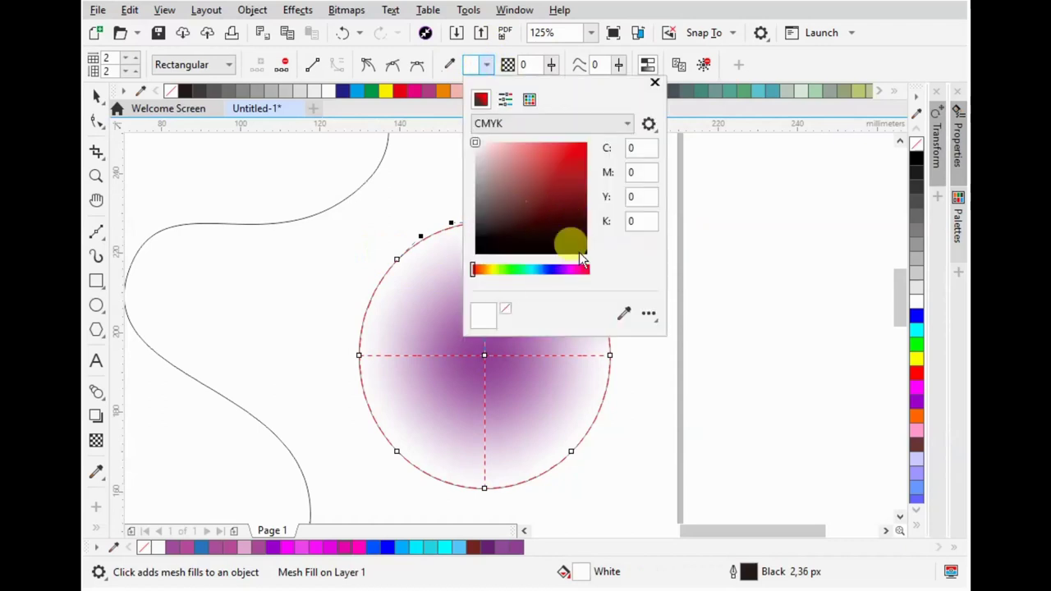
click(573, 270)
click(565, 174)
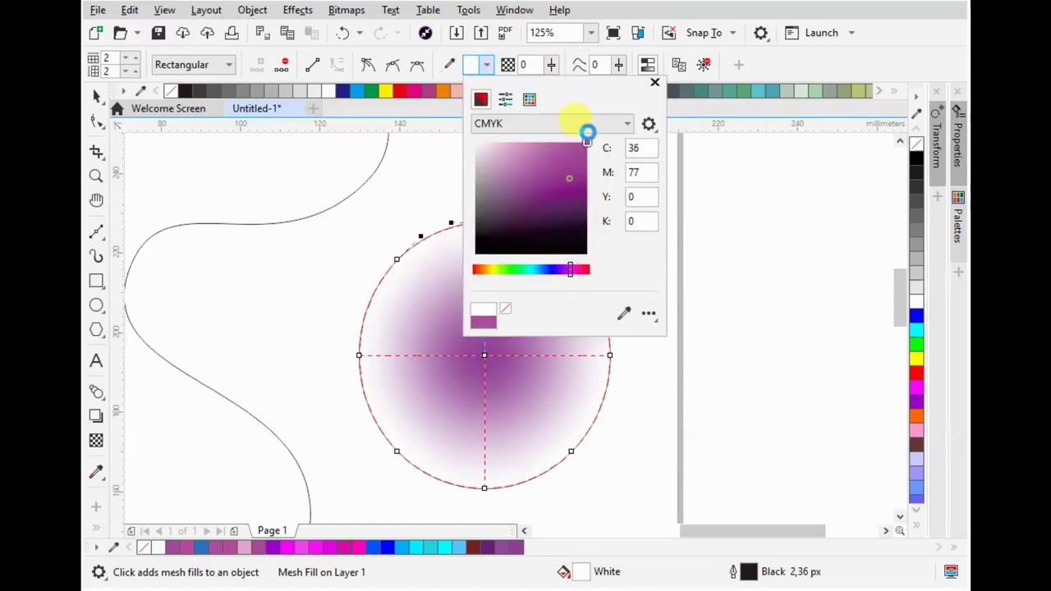
click(358, 267)
- Colour the mesh node on the circle's right edge purple
click(610, 356)
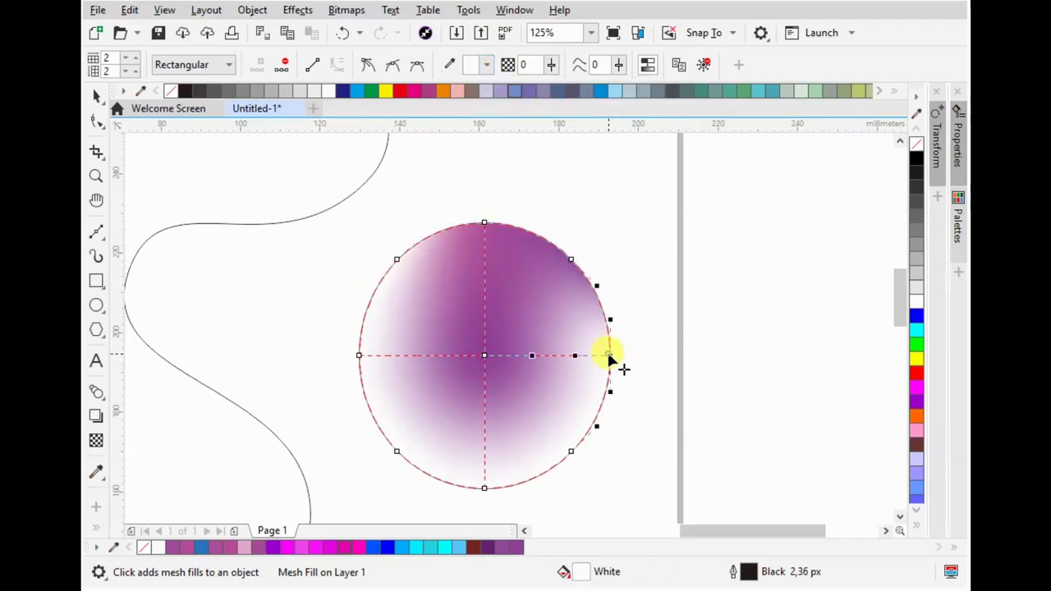
click(487, 65)
click(565, 270)
click(577, 170)
click(730, 329)
- Remove the circle's outline and deselect it to view the soft purple sphere
click(94, 95)
right_click(917, 144)
click(783, 237)
scroll(640, 291, down, 1)
- Fill the mesh circle with solid purple
scroll(633, 305, up, 1)
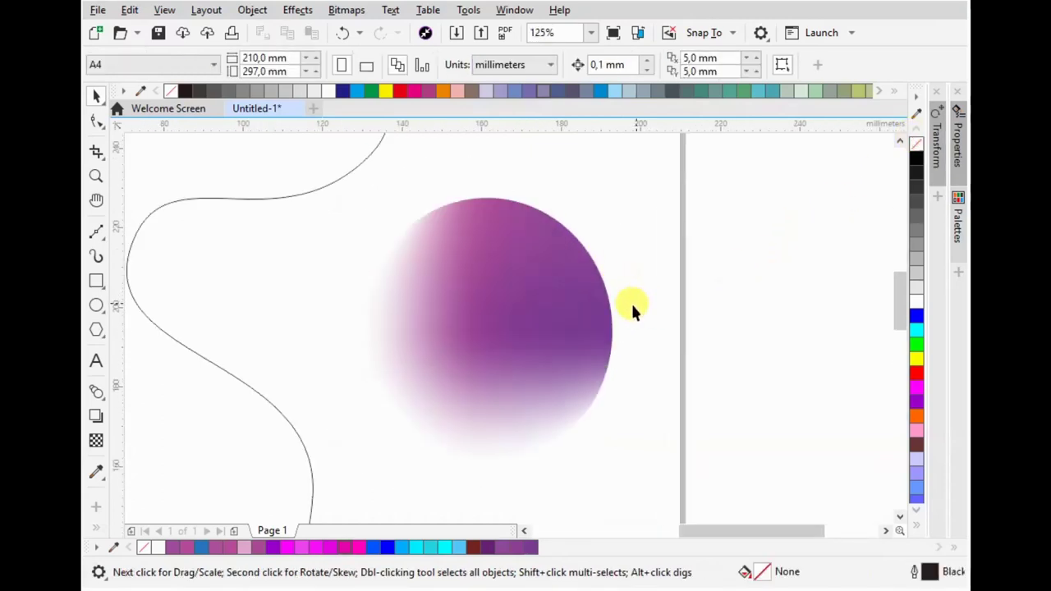
click(449, 306)
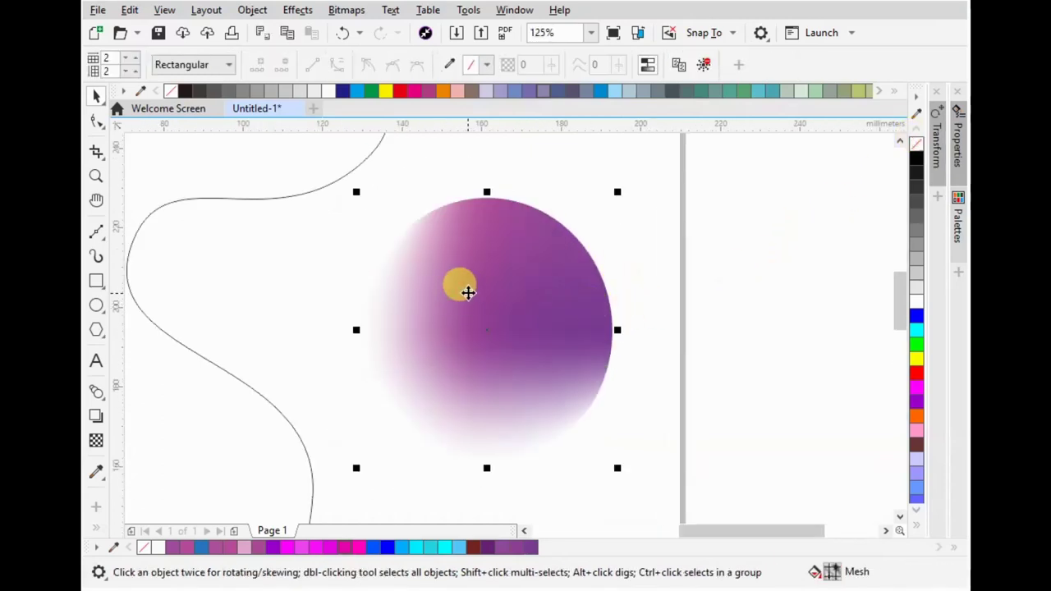
click(918, 408)
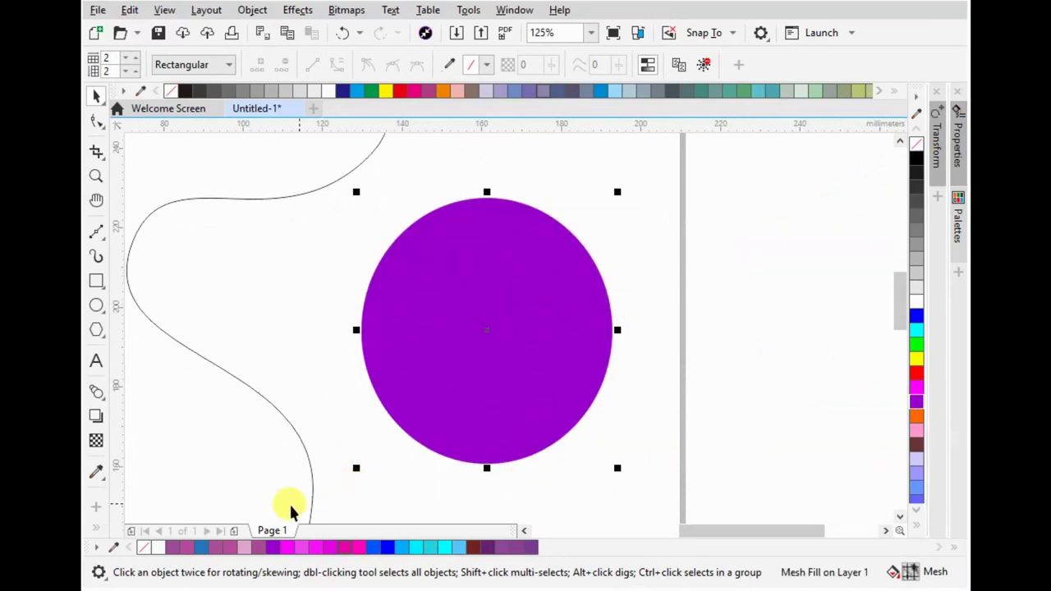
- Tint the upper-right mesh node magenta R230 G5 B250, undoing a stray bottom-node drag
click(96, 528)
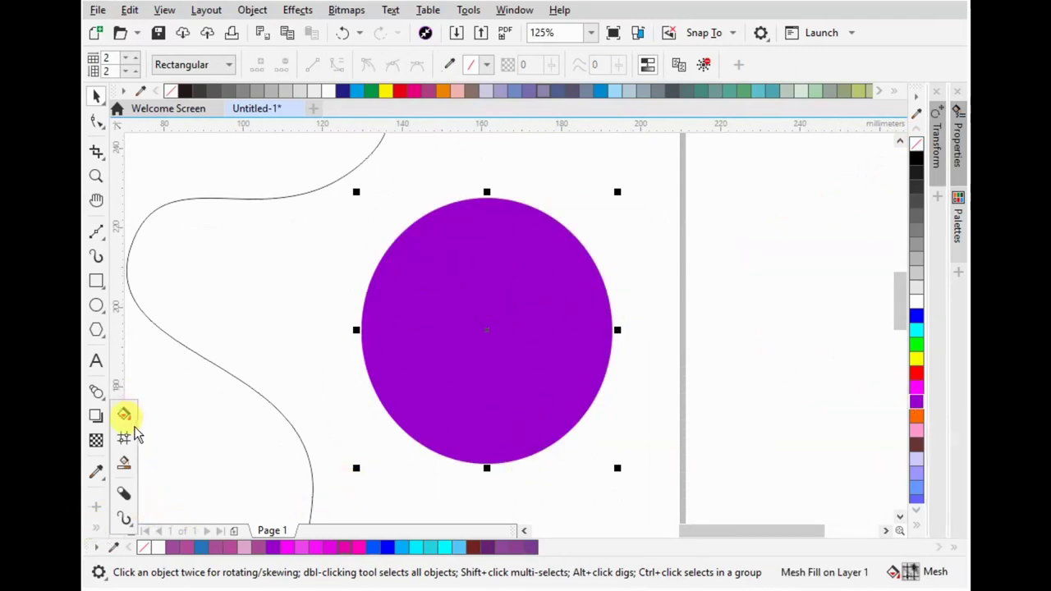
click(123, 437)
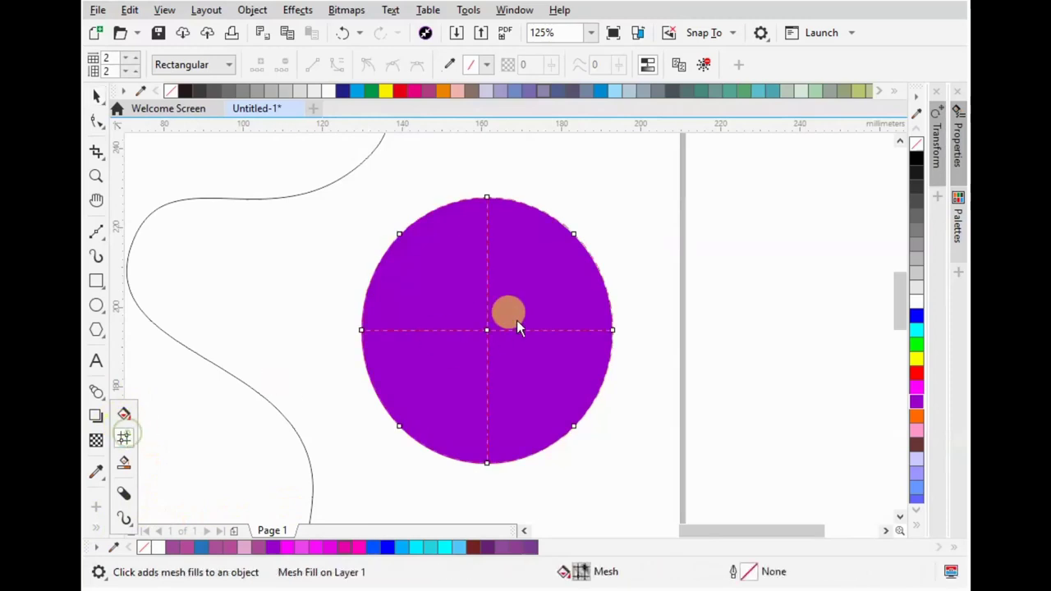
click(574, 235)
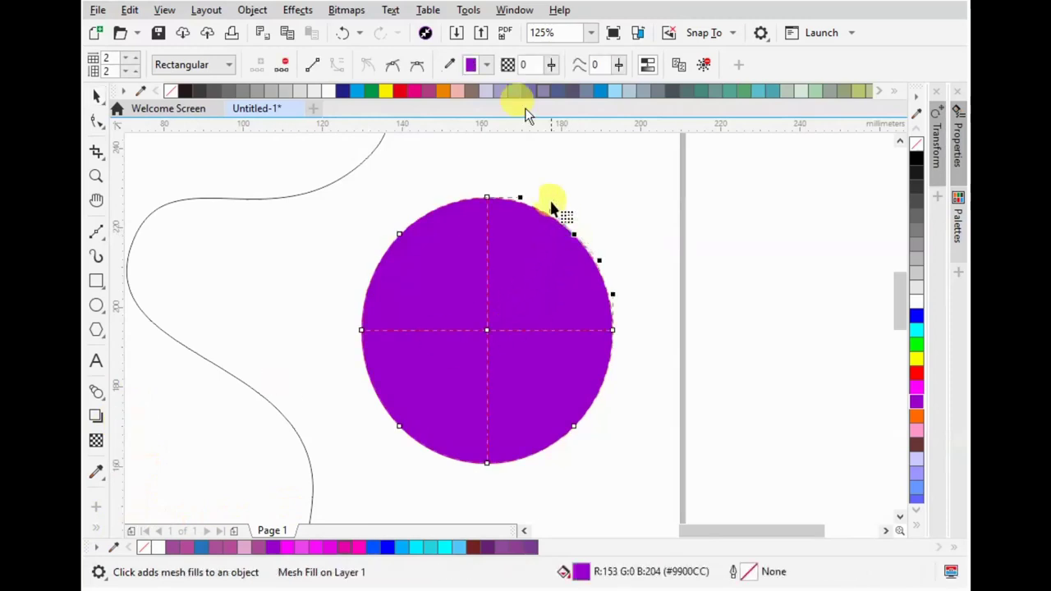
click(477, 64)
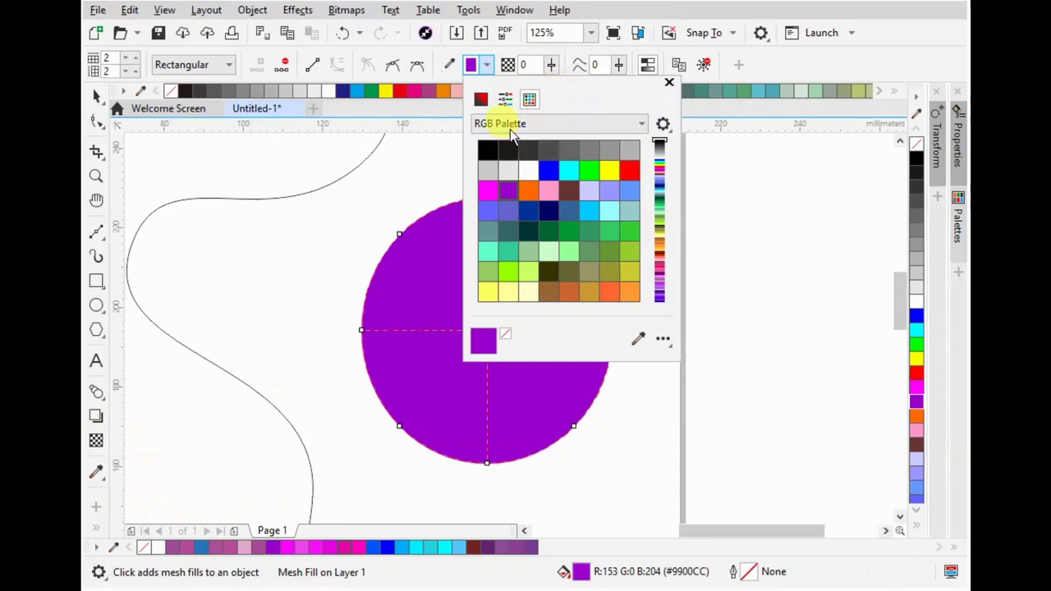
click(479, 99)
click(569, 270)
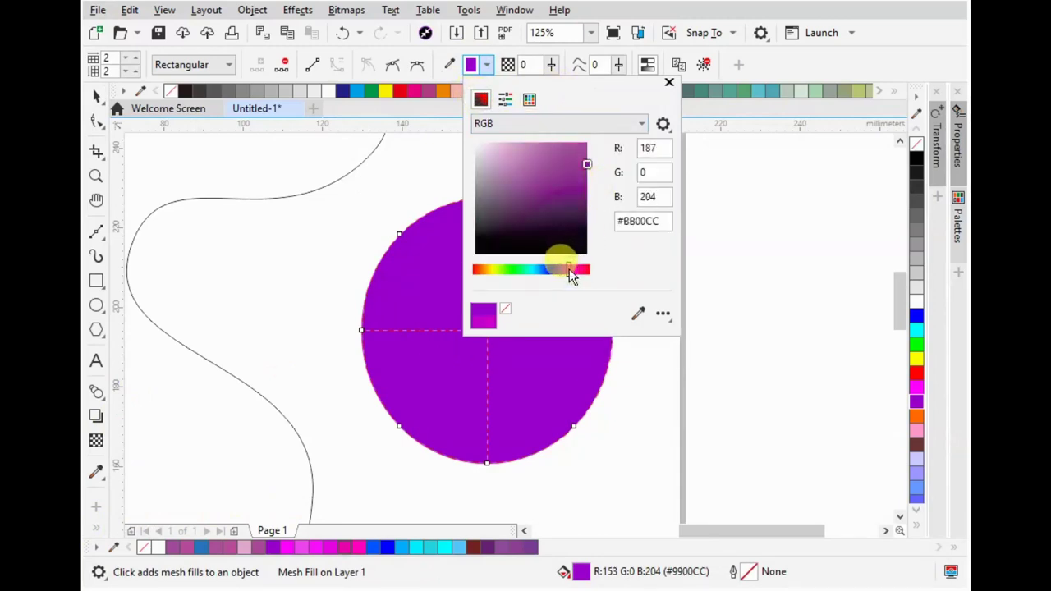
click(584, 146)
click(601, 345)
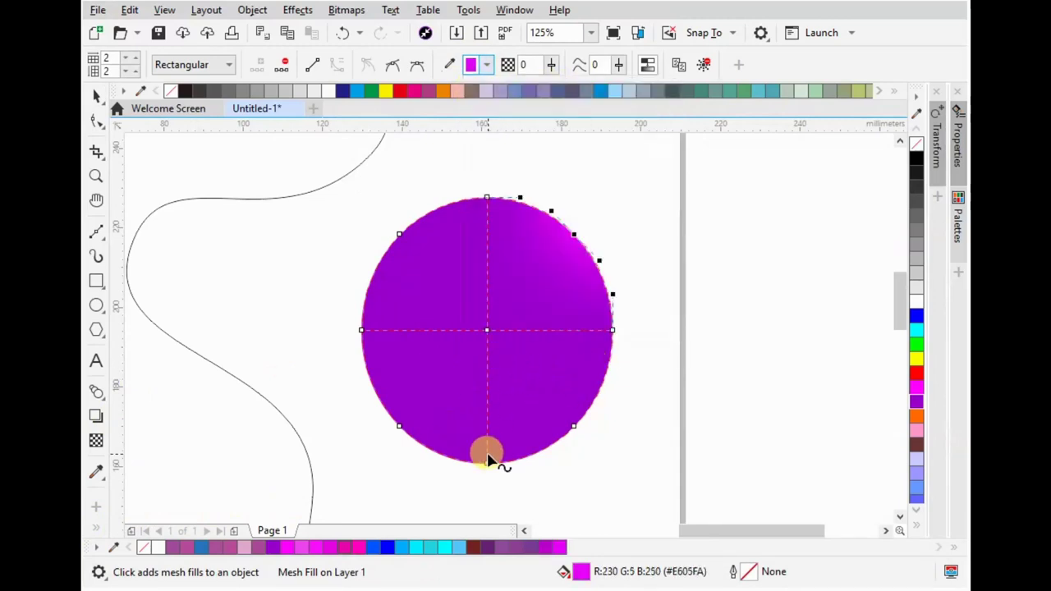
drag(488, 464, 485, 393)
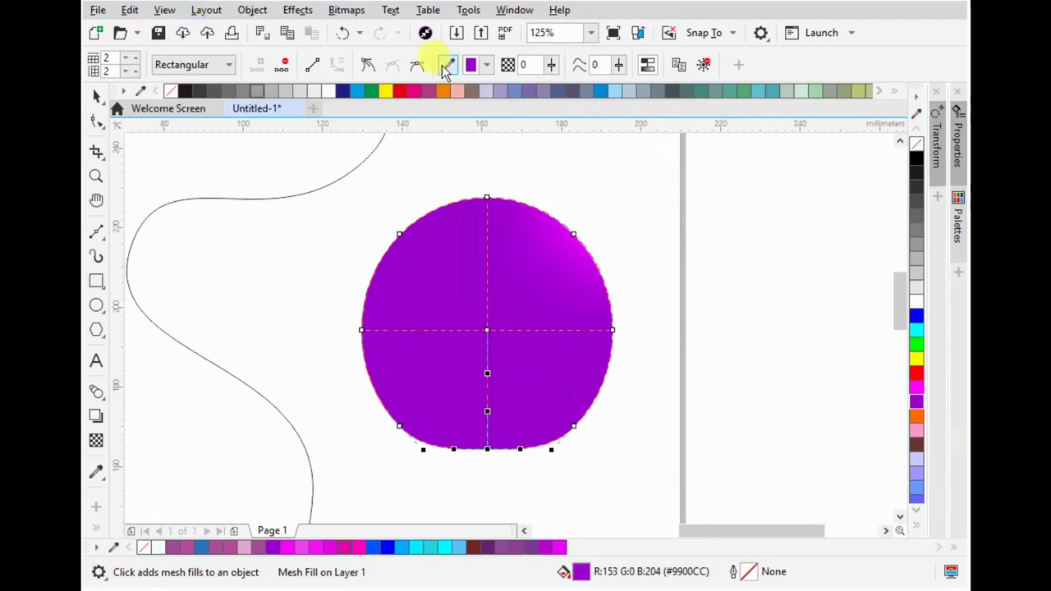
click(344, 33)
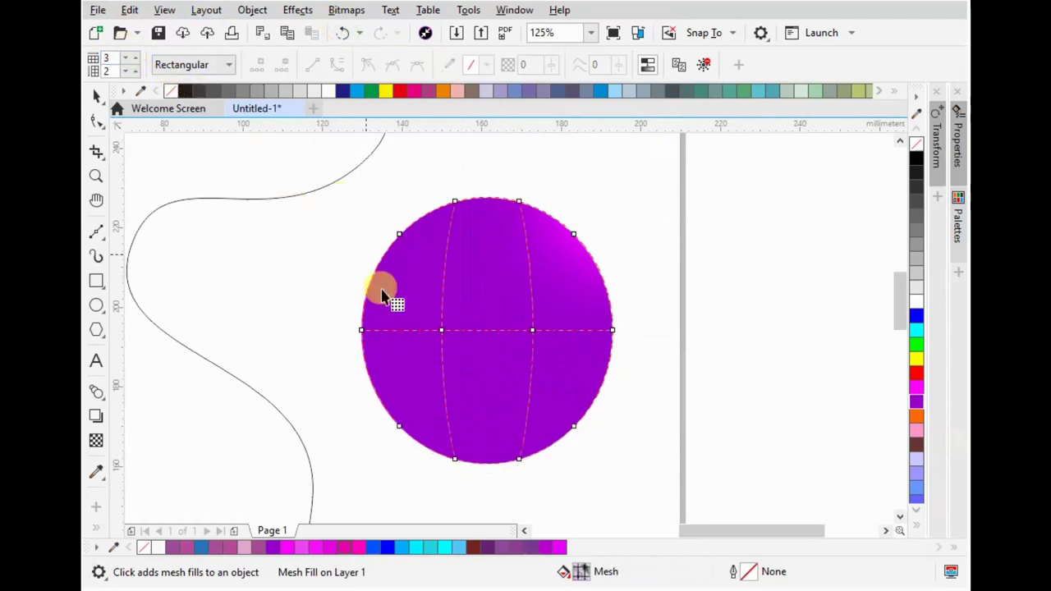
- Colour the mesh node left of centre a bright custom pink
click(442, 331)
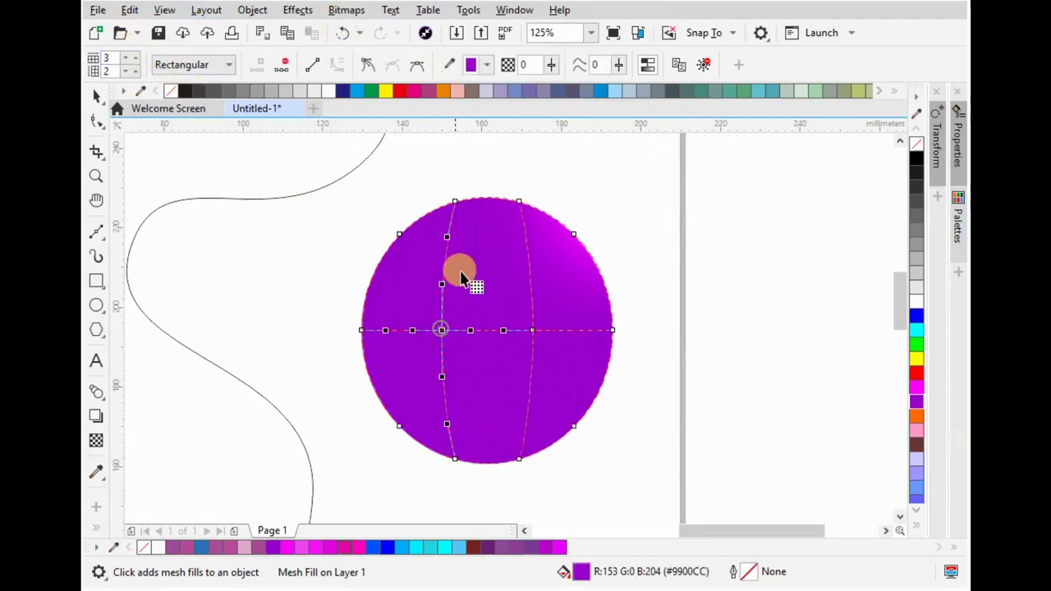
click(489, 66)
click(480, 99)
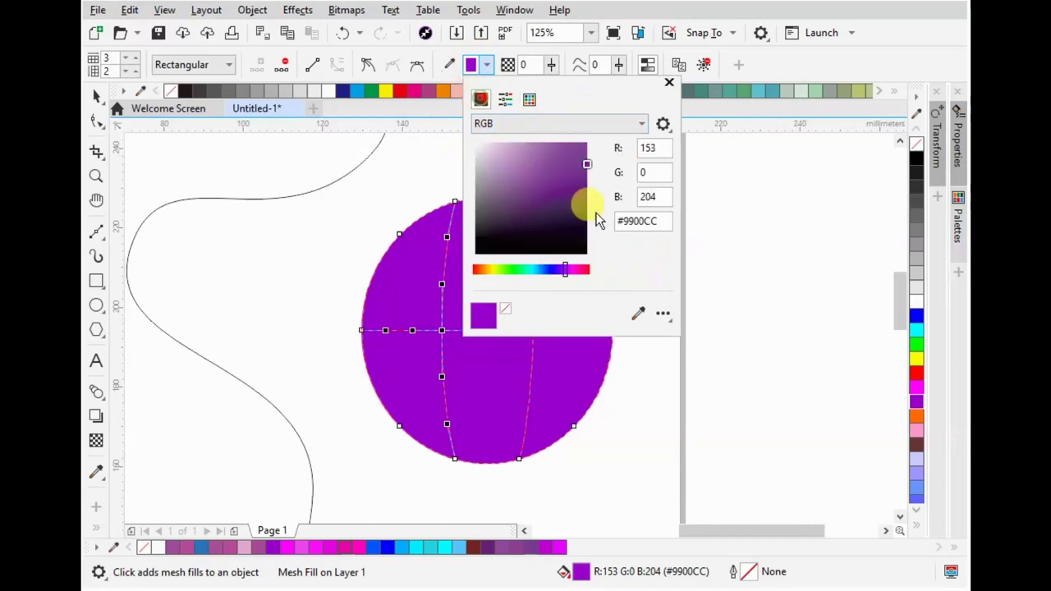
click(570, 271)
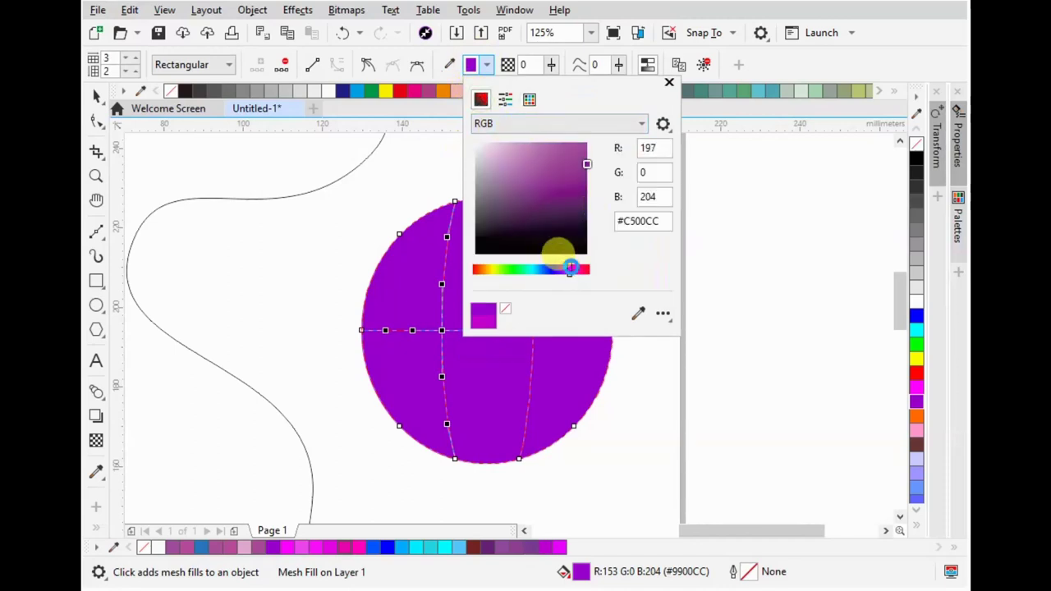
drag(576, 184, 580, 115)
click(516, 394)
- Colour the centre mesh node a brighter custom magenta
click(535, 333)
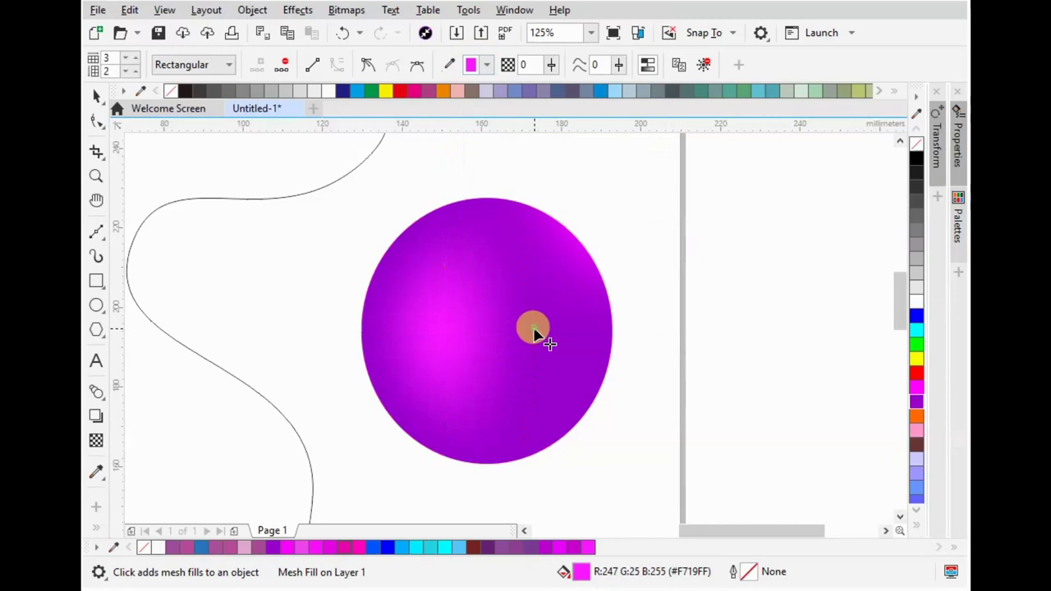
click(533, 332)
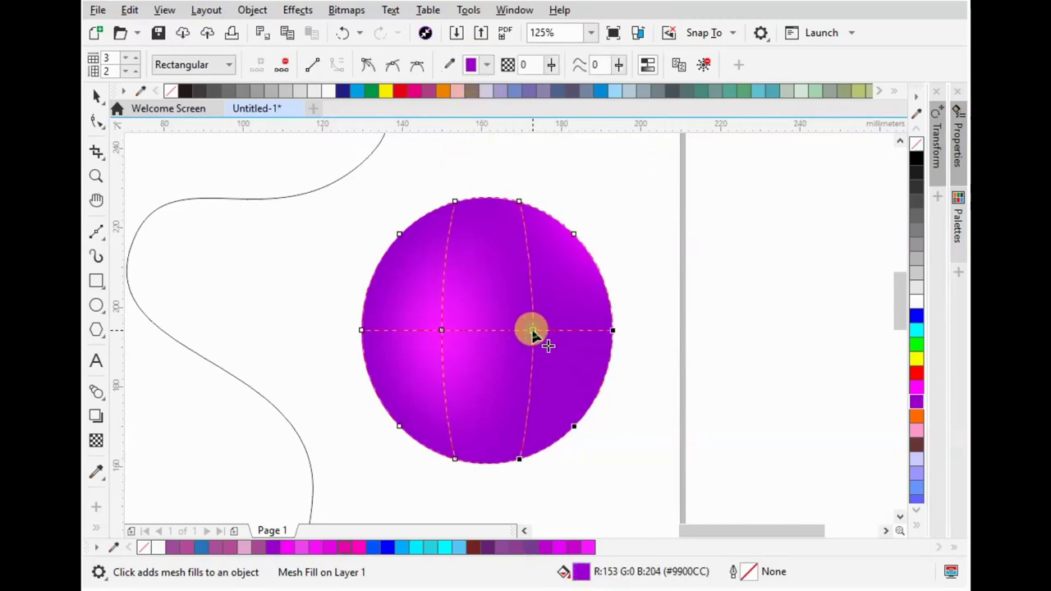
click(485, 66)
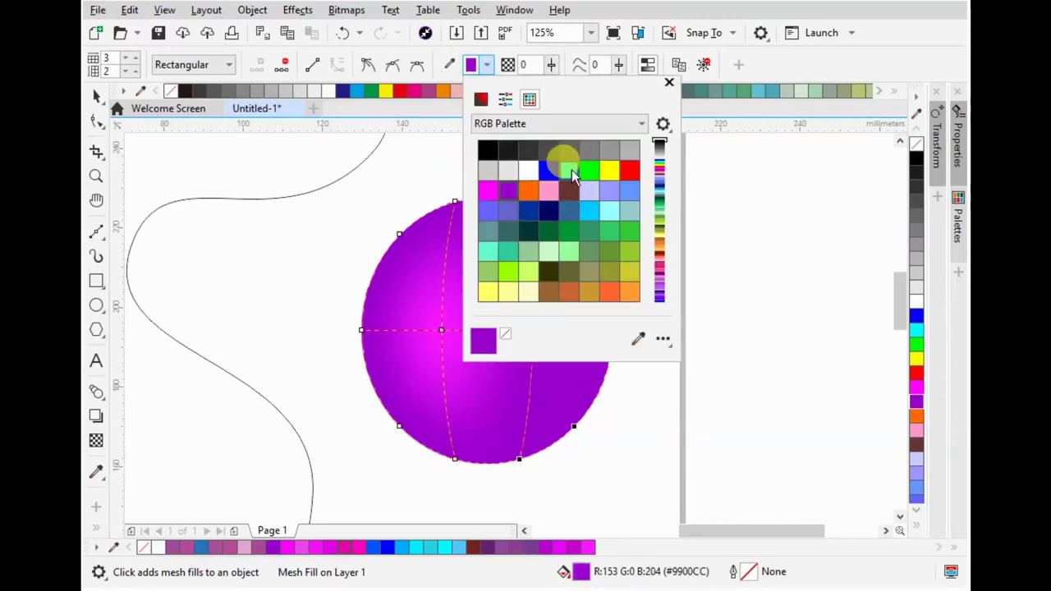
click(483, 99)
click(571, 270)
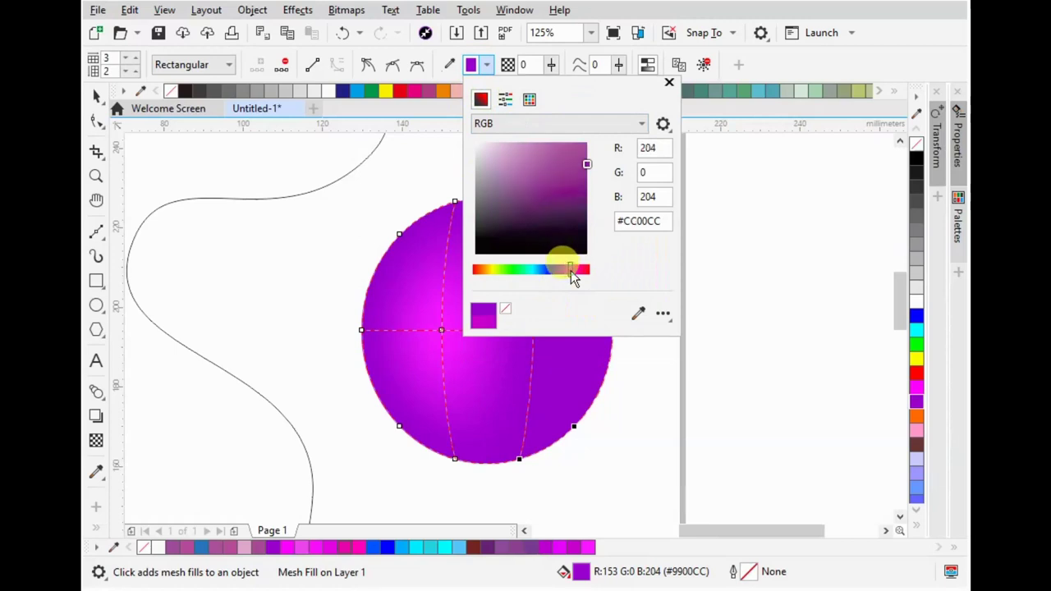
drag(580, 178, 564, 156)
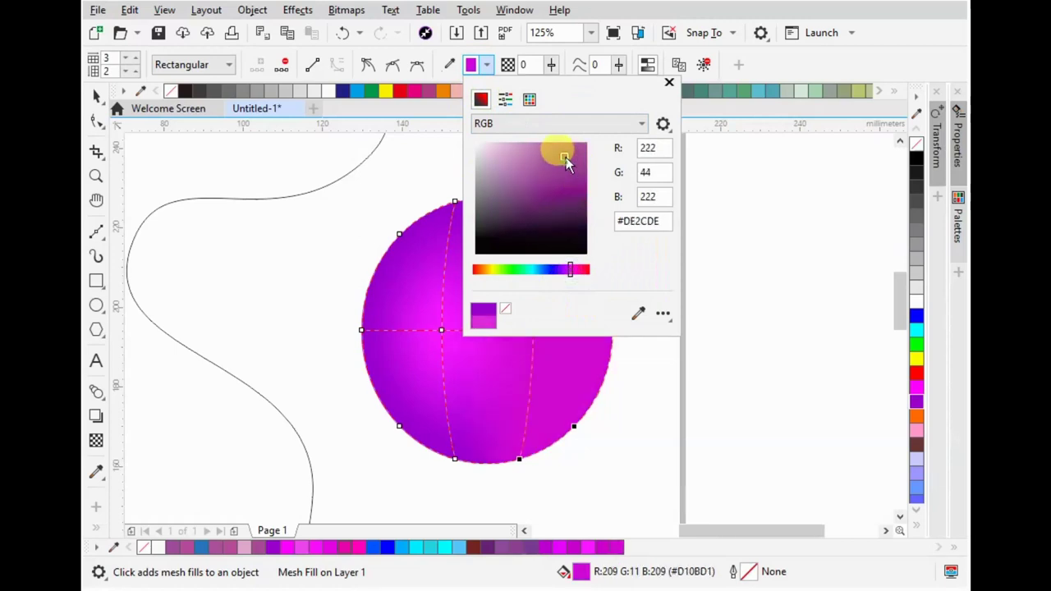
click(670, 399)
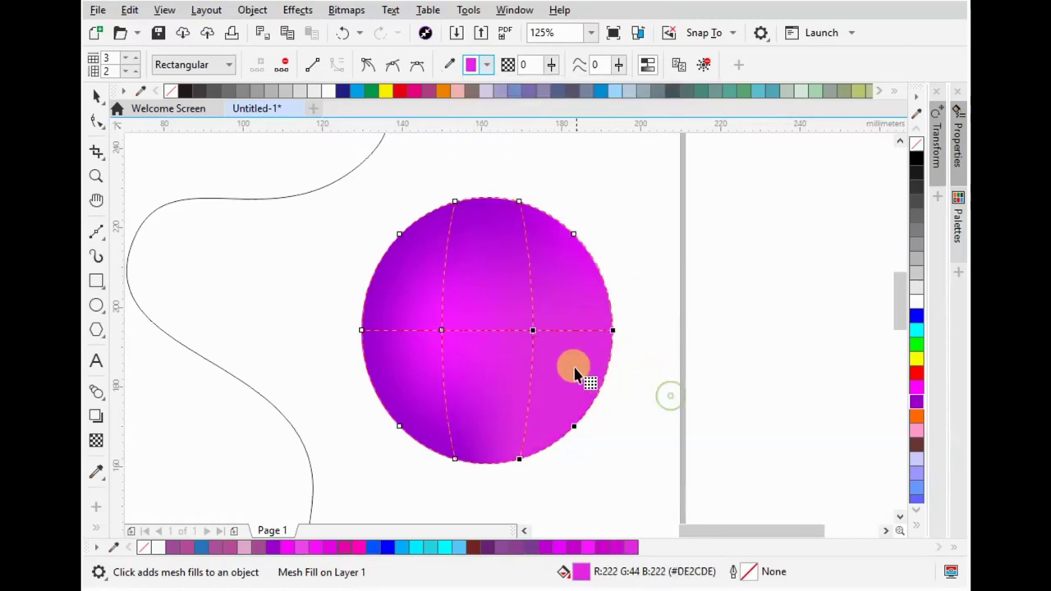
- Apply darker violet from the palette to the bottom, lower-right and right-side nodes
click(521, 458)
click(528, 454)
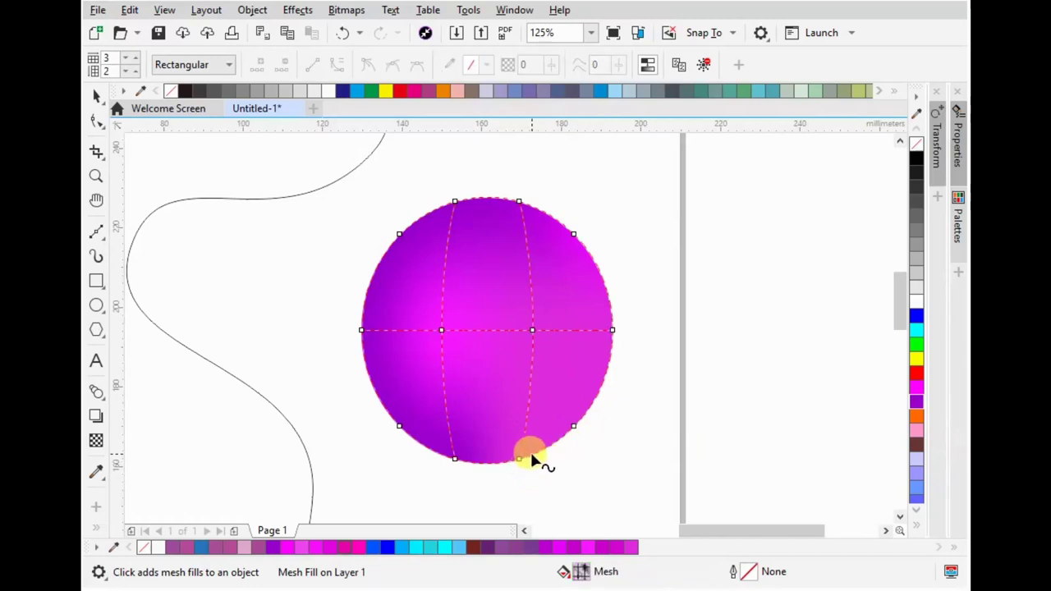
click(520, 458)
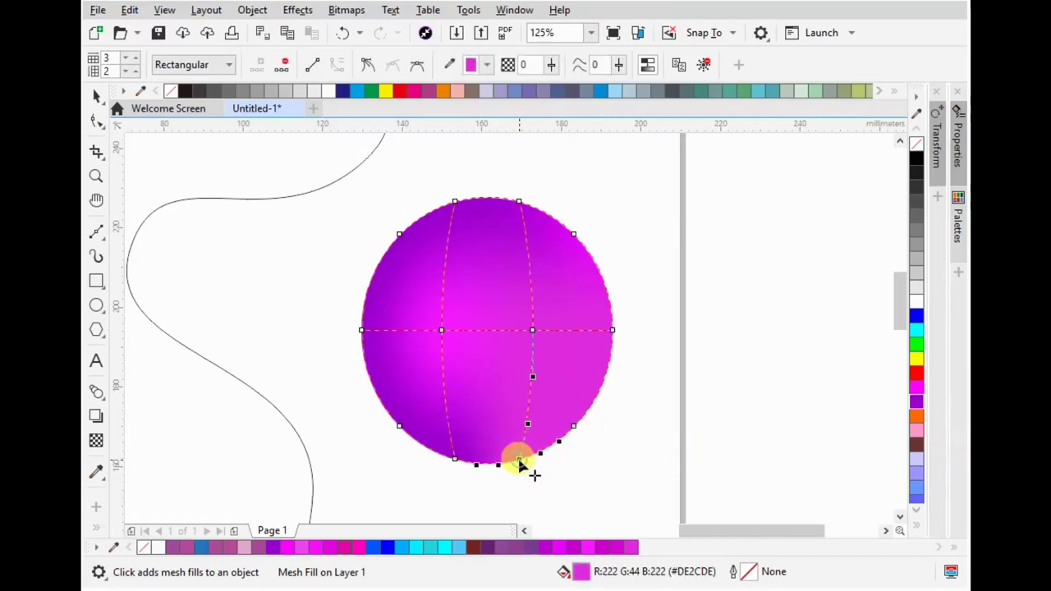
click(527, 547)
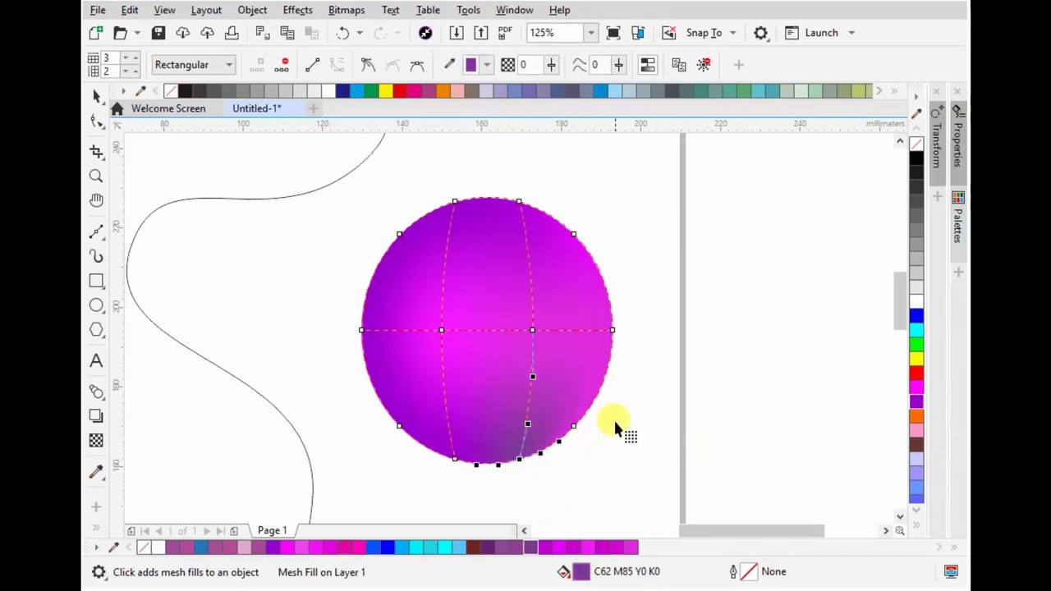
click(574, 426)
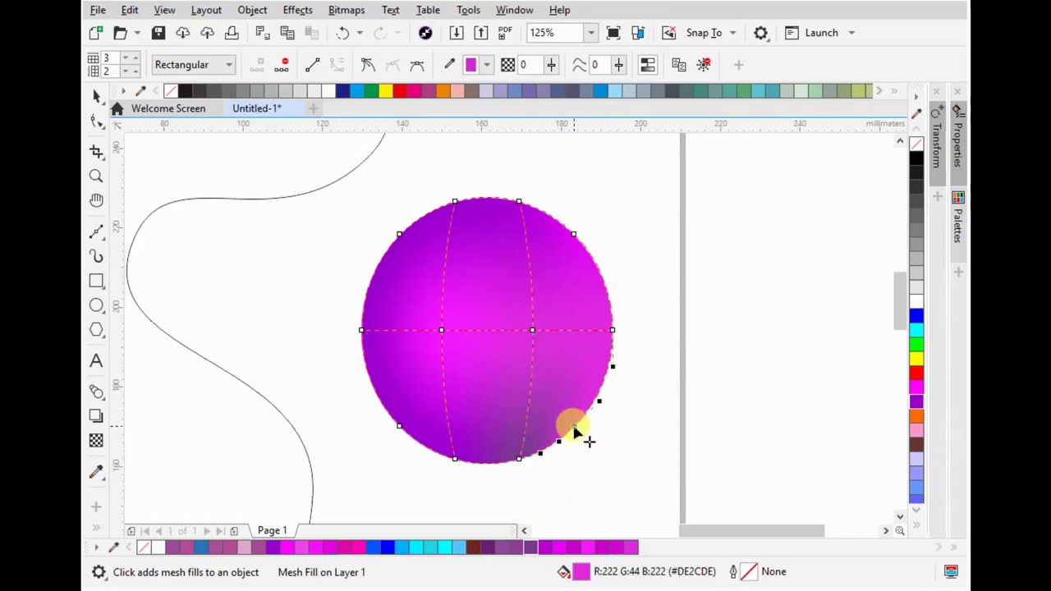
click(529, 548)
click(574, 234)
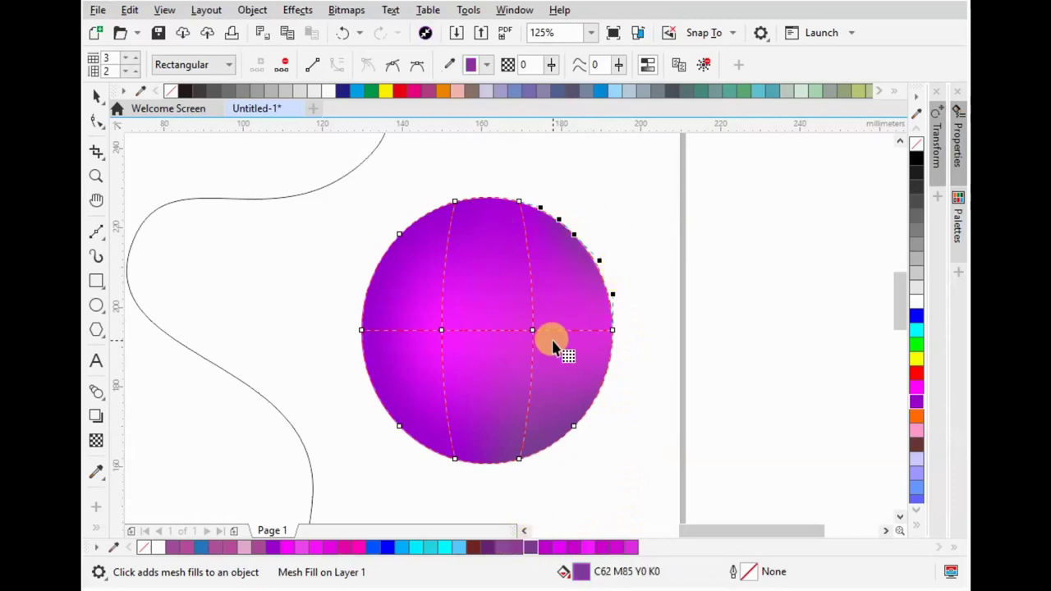
click(613, 330)
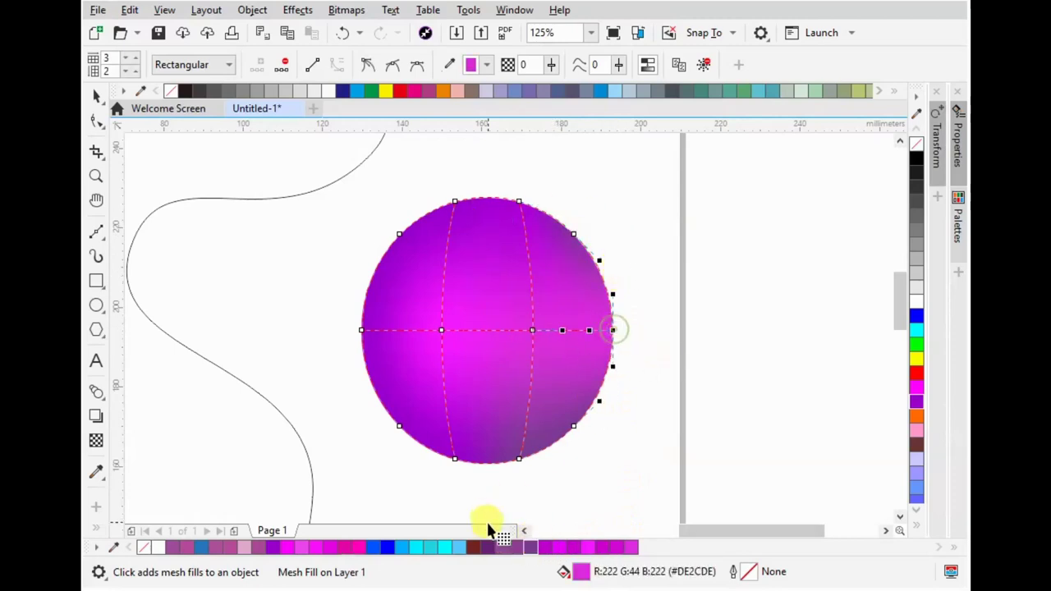
click(531, 548)
click(535, 332)
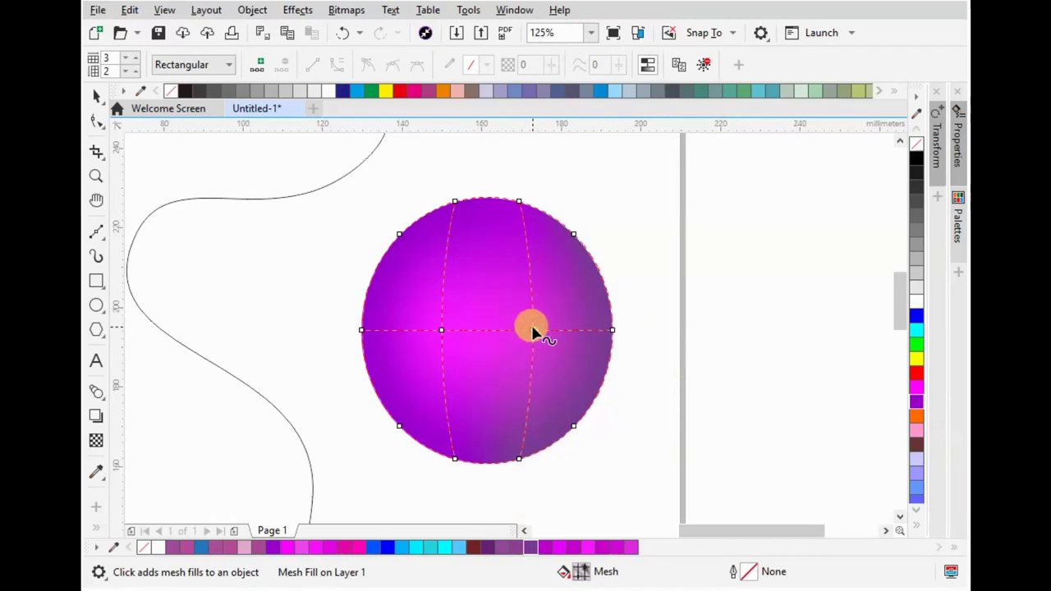
- Drag the centre mesh node up and left to shift the glow
click(532, 330)
click(526, 283)
mouse_move(532, 330)
mouse_down()
mouse_move(494, 293)
mouse_move(510, 267)
mouse_move(554, 292)
mouse_up()
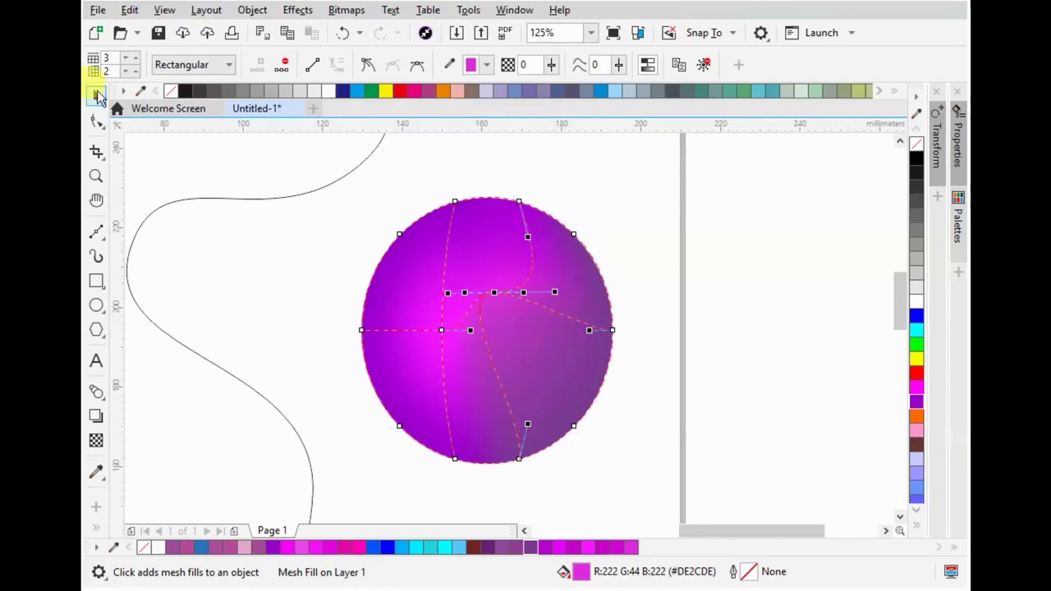
- Select the hooked blob and fill it blue from the palette
click(96, 96)
click(656, 210)
scroll(760, 302, down, 4)
scroll(739, 320, up, 2)
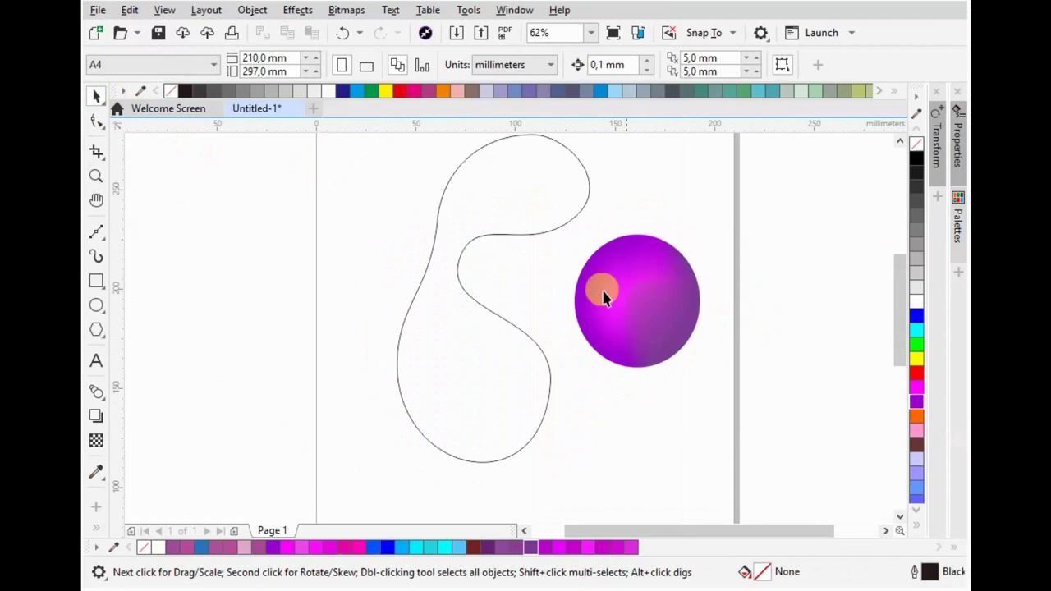
click(509, 185)
scroll(509, 189, down, 2)
scroll(515, 205, up, 2)
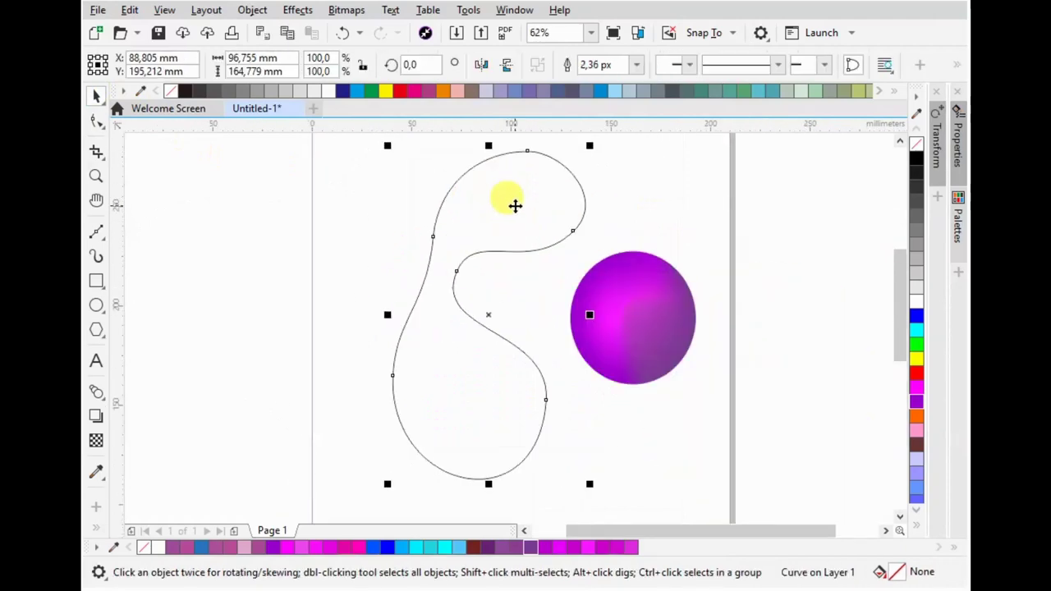
click(916, 319)
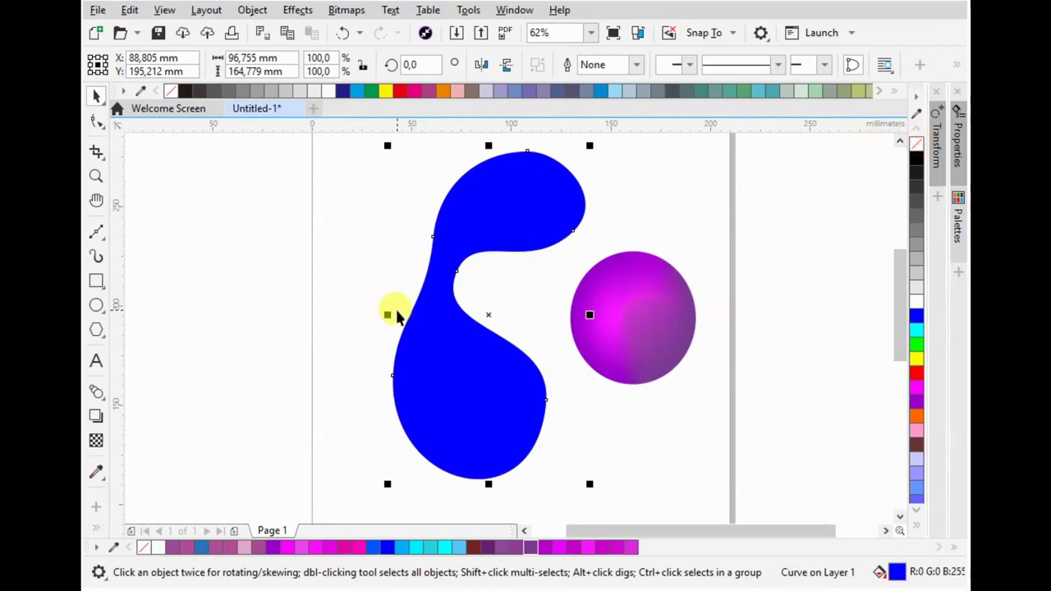
- Start a mesh fill on the blue blob with four columns
key(m)
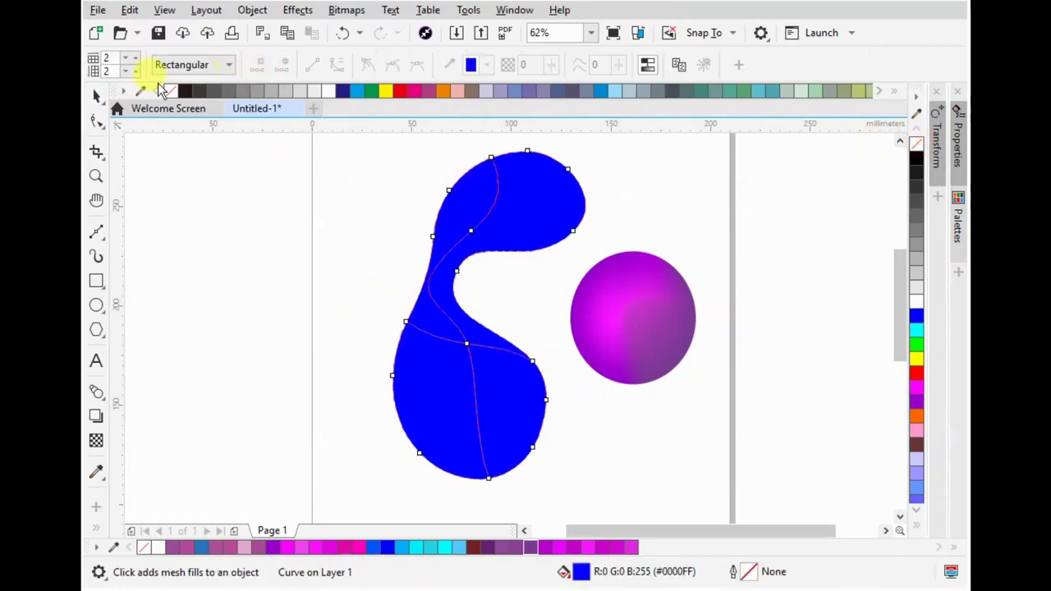
click(126, 58)
click(127, 59)
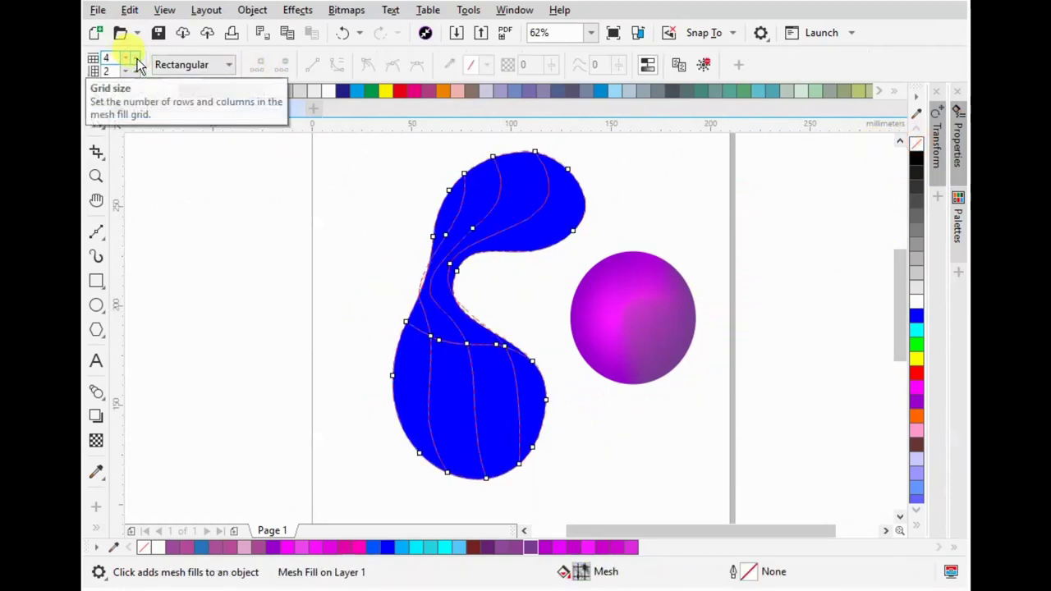
- Colour several mesh nodes through the blob's lower and middle body cyan
click(466, 346)
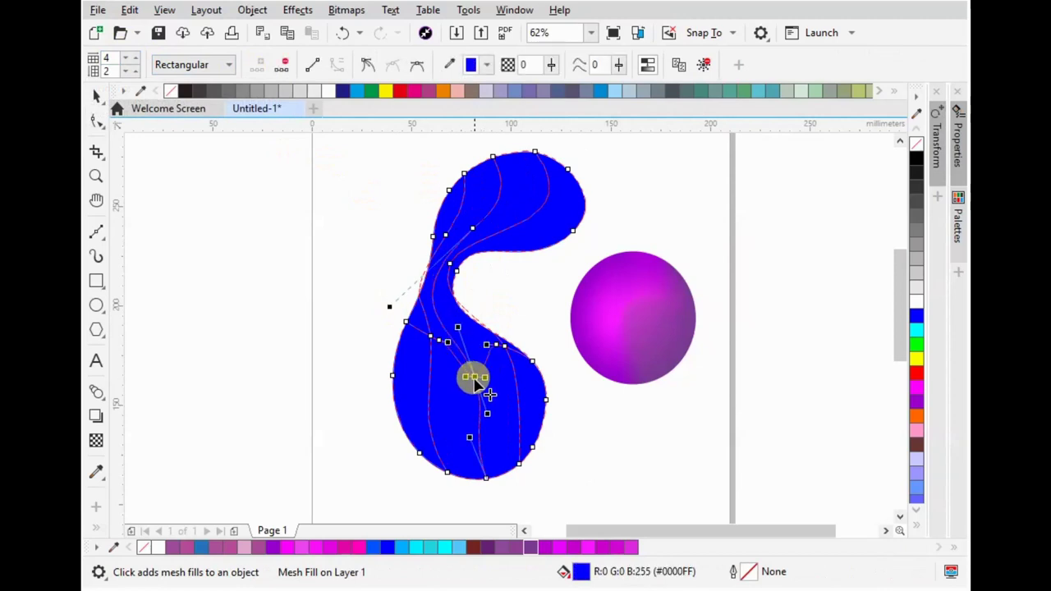
click(429, 344)
click(434, 340)
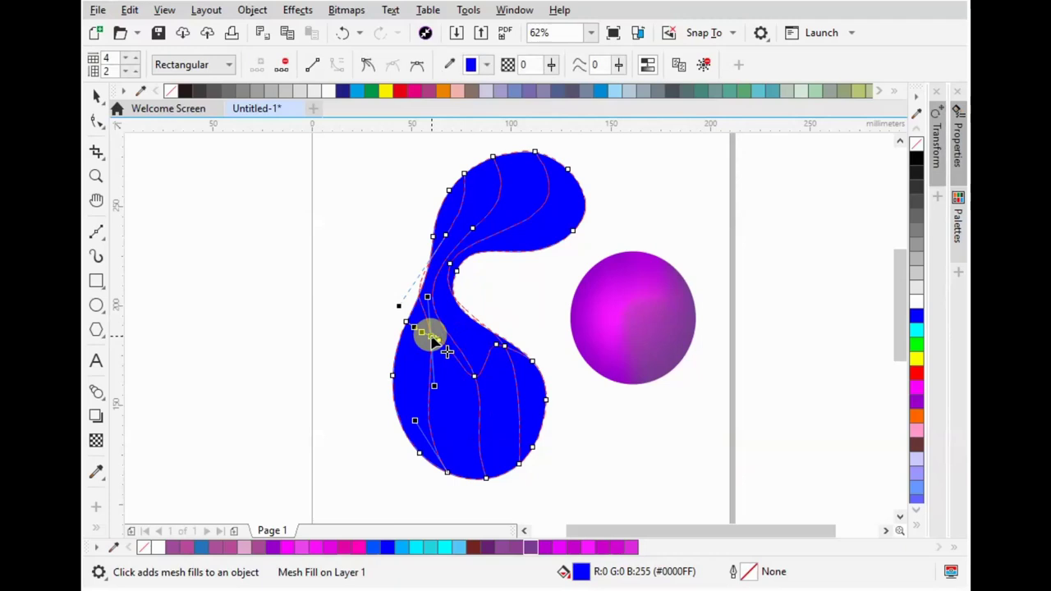
click(917, 326)
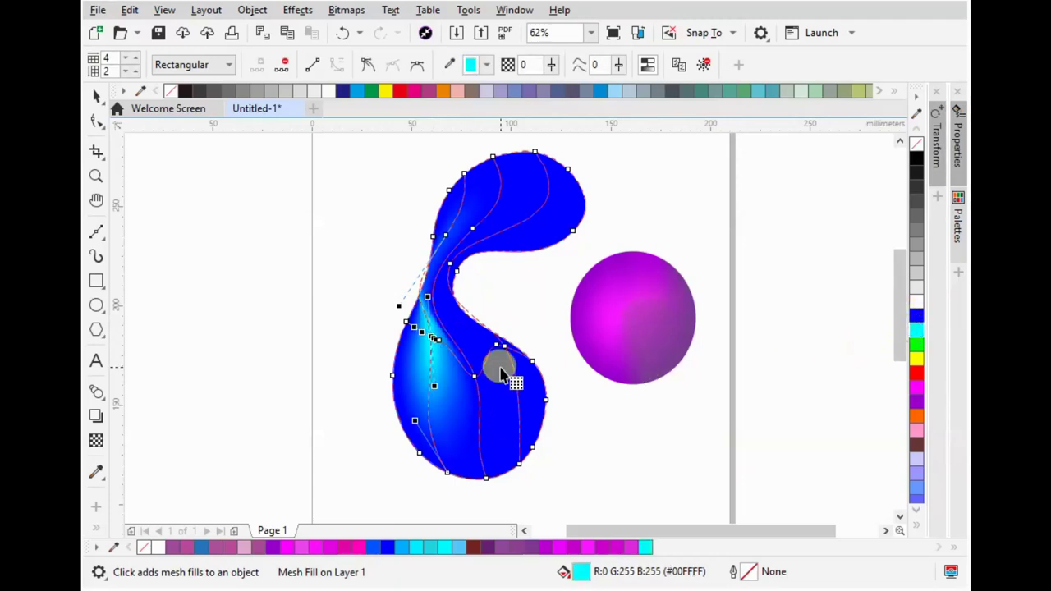
click(916, 328)
click(485, 359)
click(874, 349)
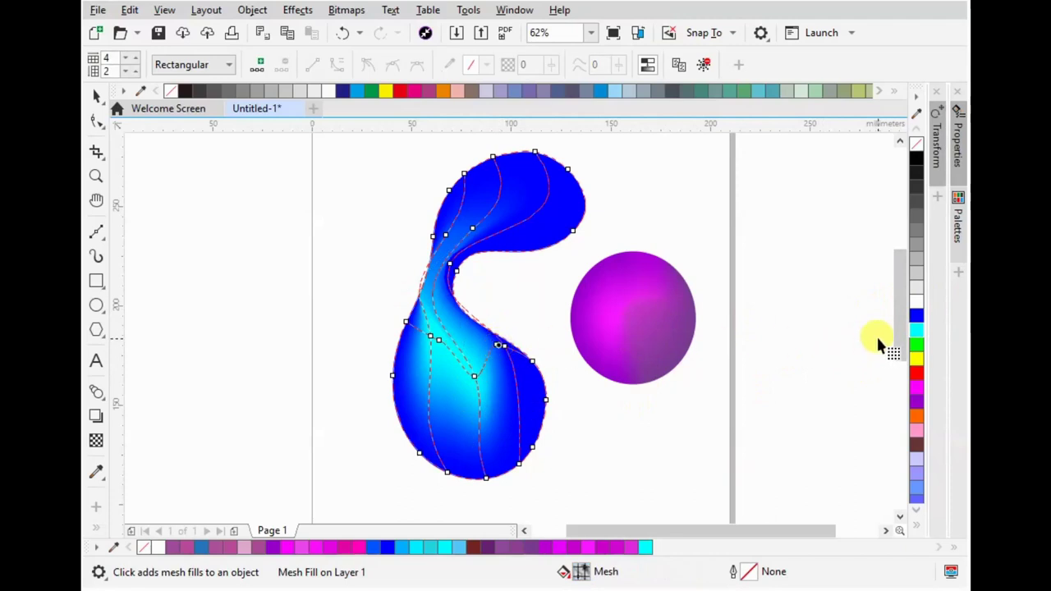
scroll(491, 327, up, 2)
click(517, 371)
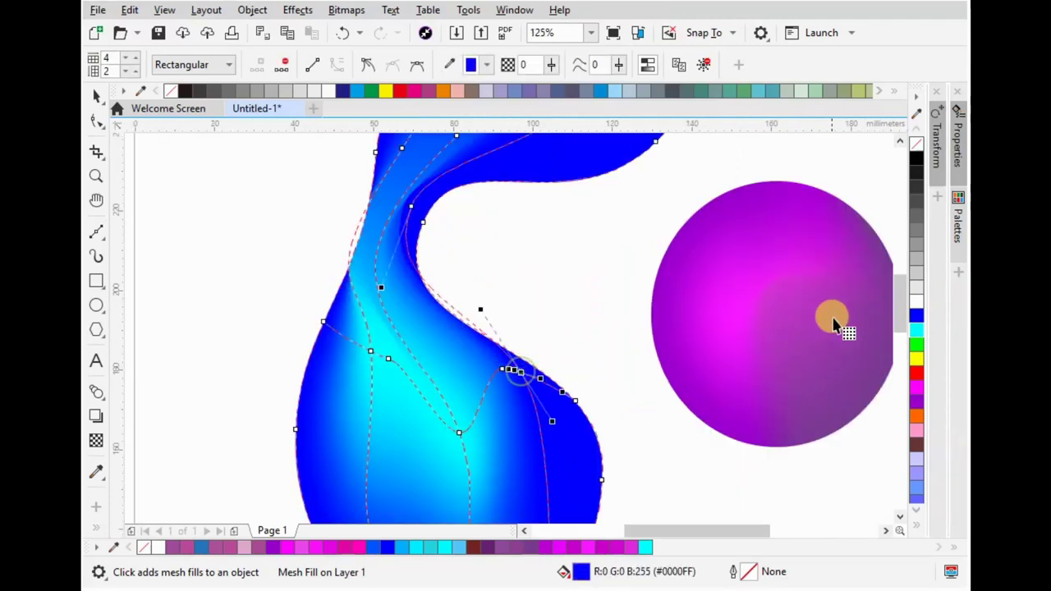
click(917, 328)
click(497, 295)
- Raise the blob's mesh grid to four rows
scroll(580, 351, down, 3)
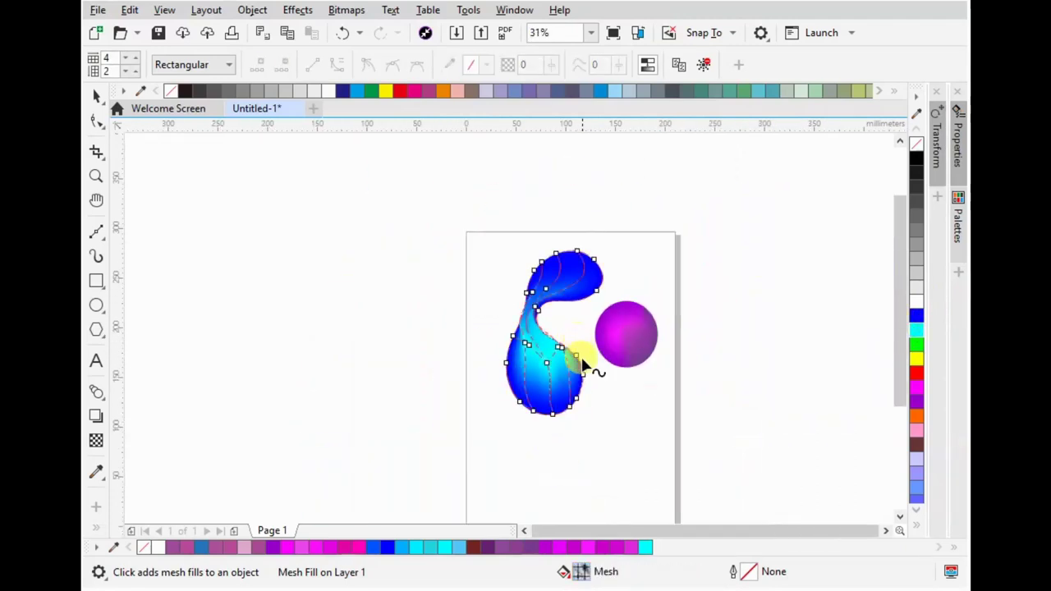
scroll(572, 387, up, 2)
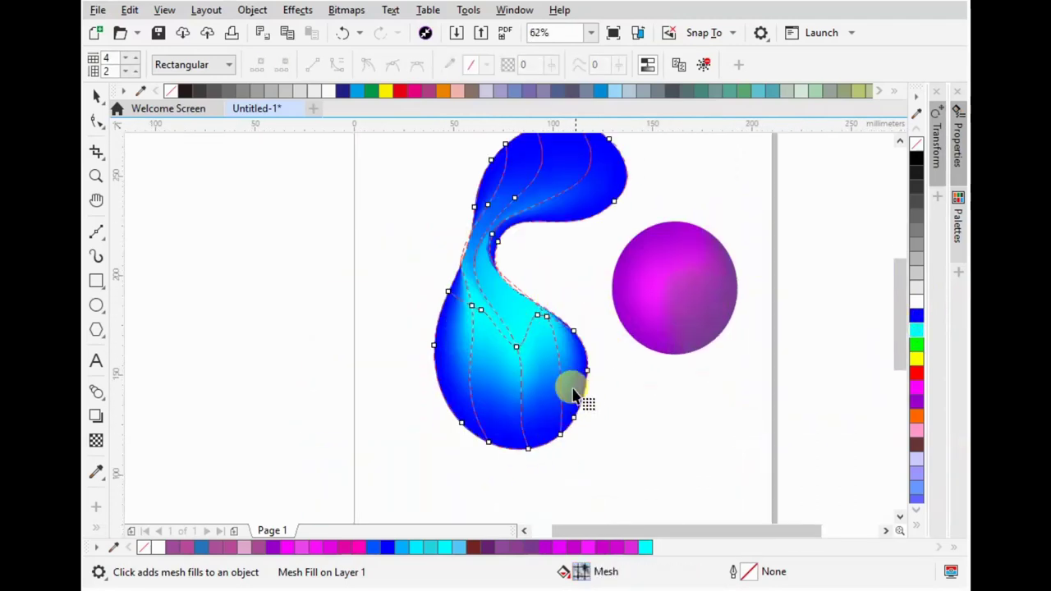
click(131, 70)
click(132, 71)
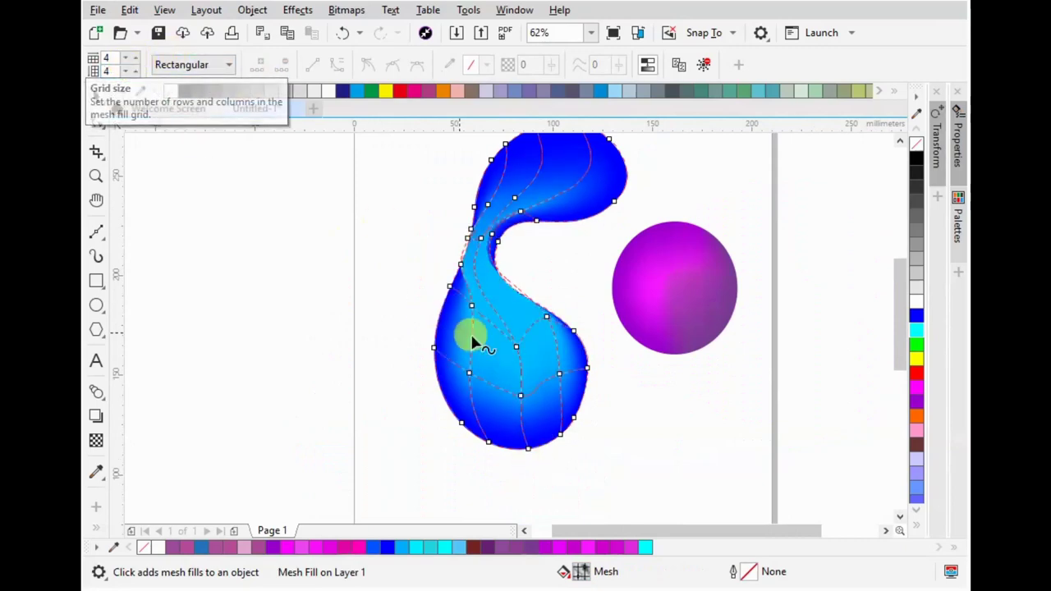
- Colour the blob's top node and the top lobe's right-side nodes purple
scroll(575, 287, down, 2)
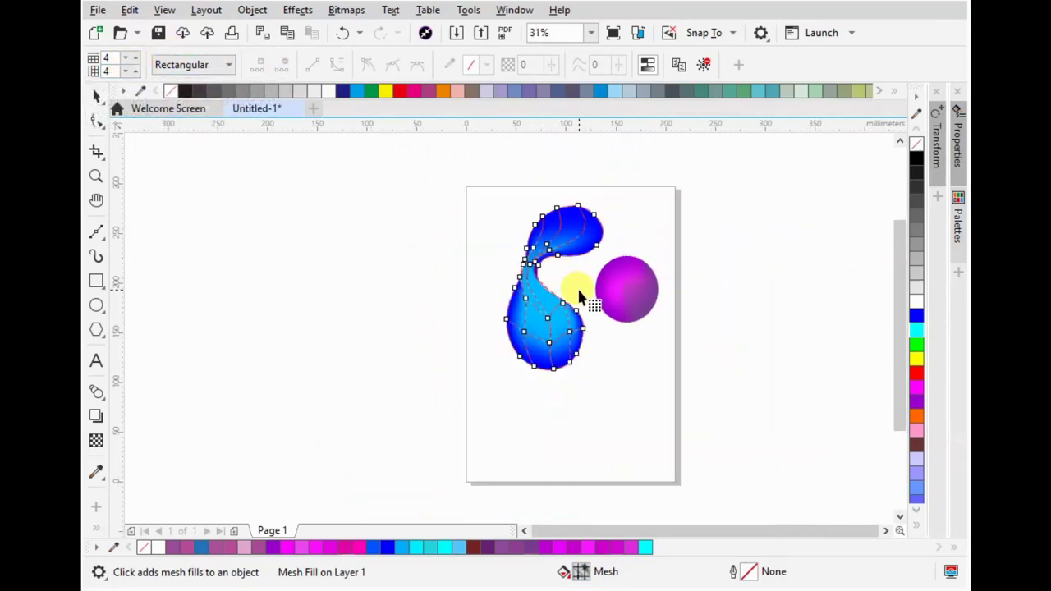
scroll(599, 223, up, 4)
click(548, 189)
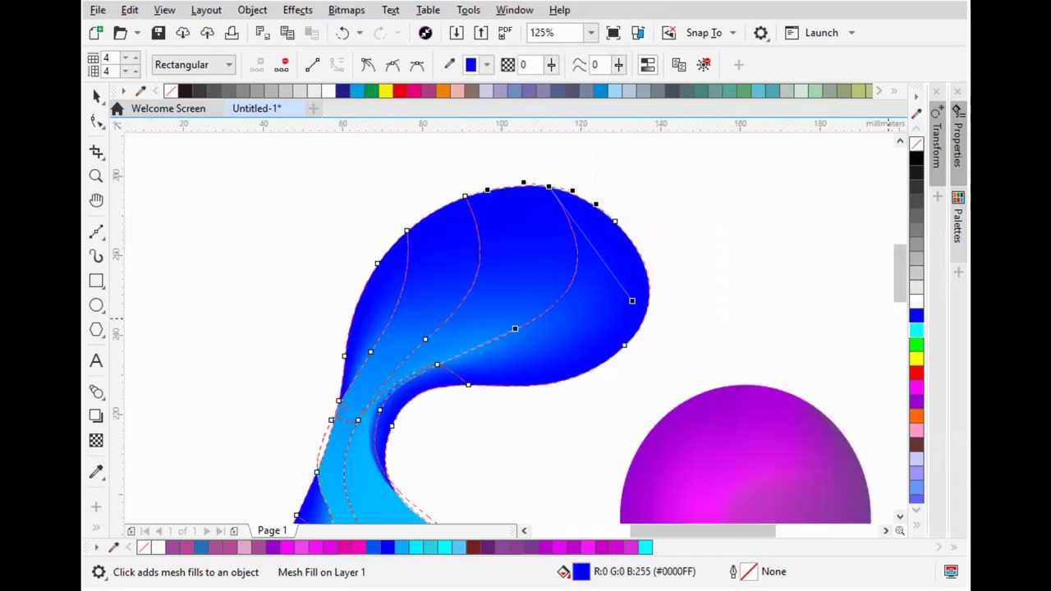
click(914, 397)
click(615, 222)
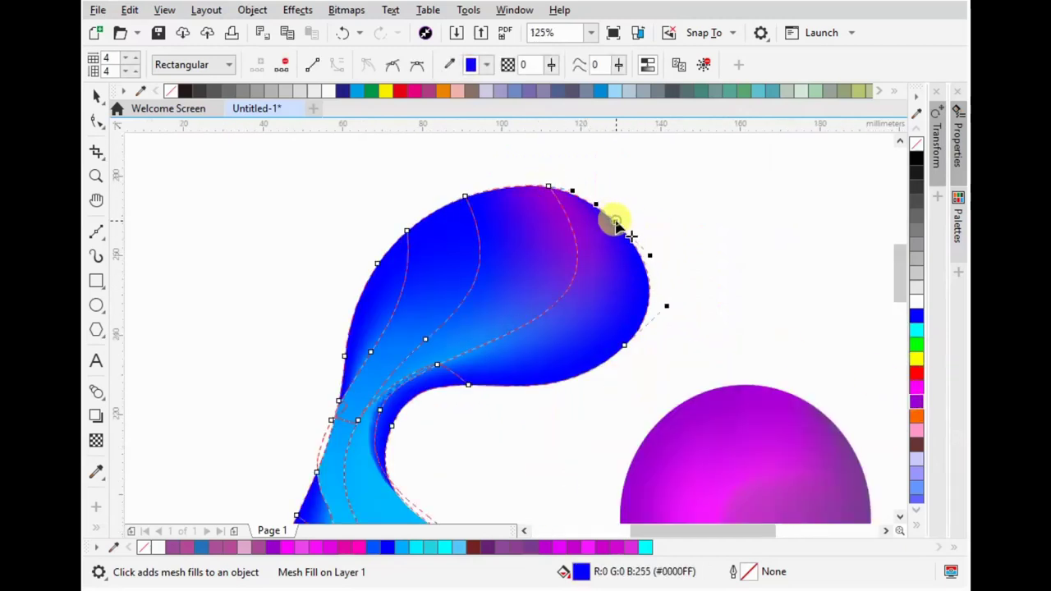
drag(718, 309, 604, 370)
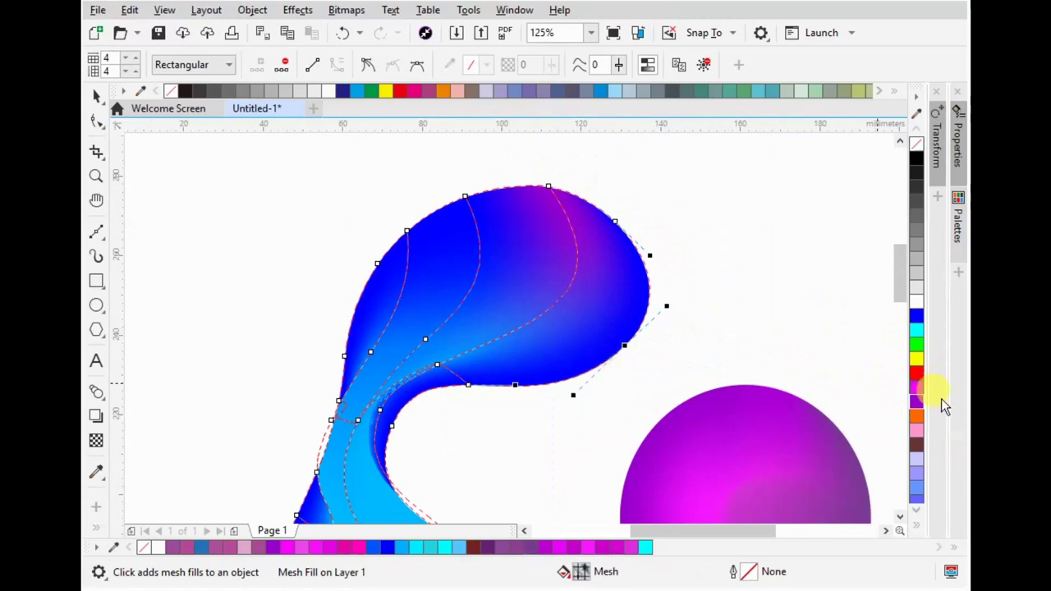
drag(665, 171, 533, 361)
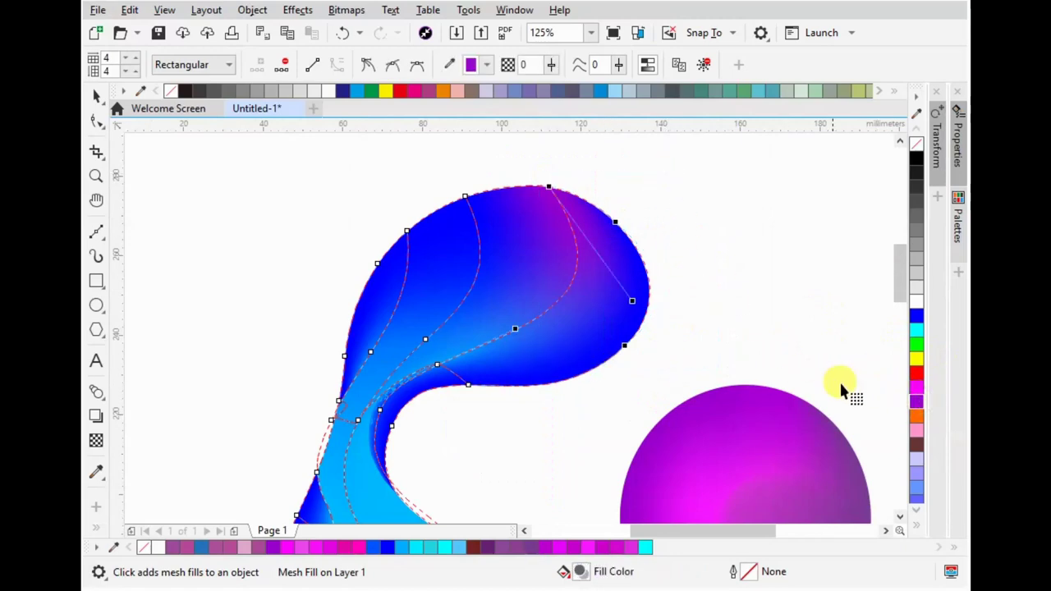
click(916, 402)
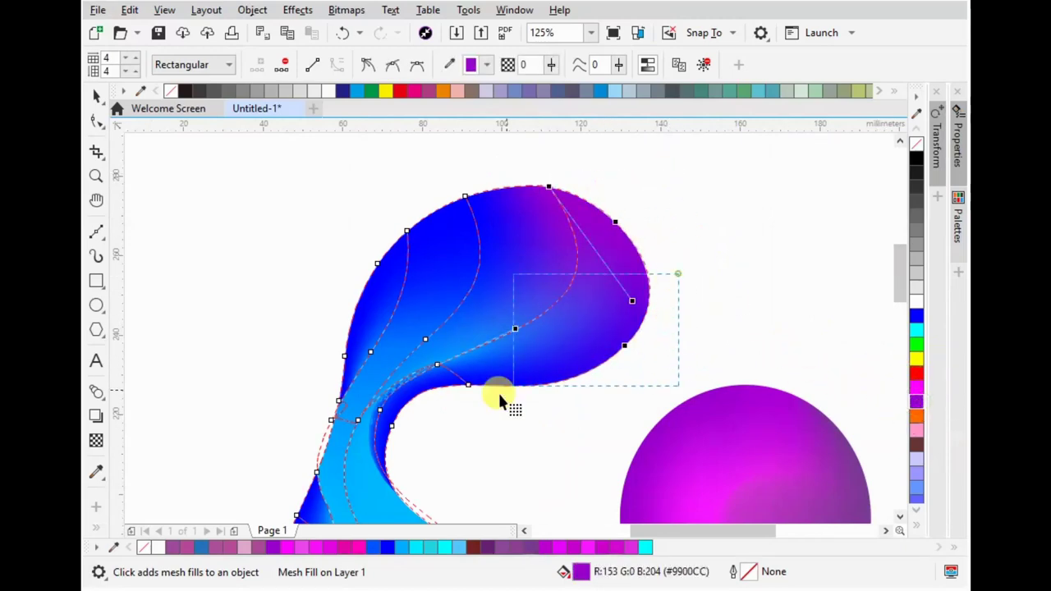
- Colour the lobe's lower-curve and upper-left nodes purple
click(425, 408)
click(916, 402)
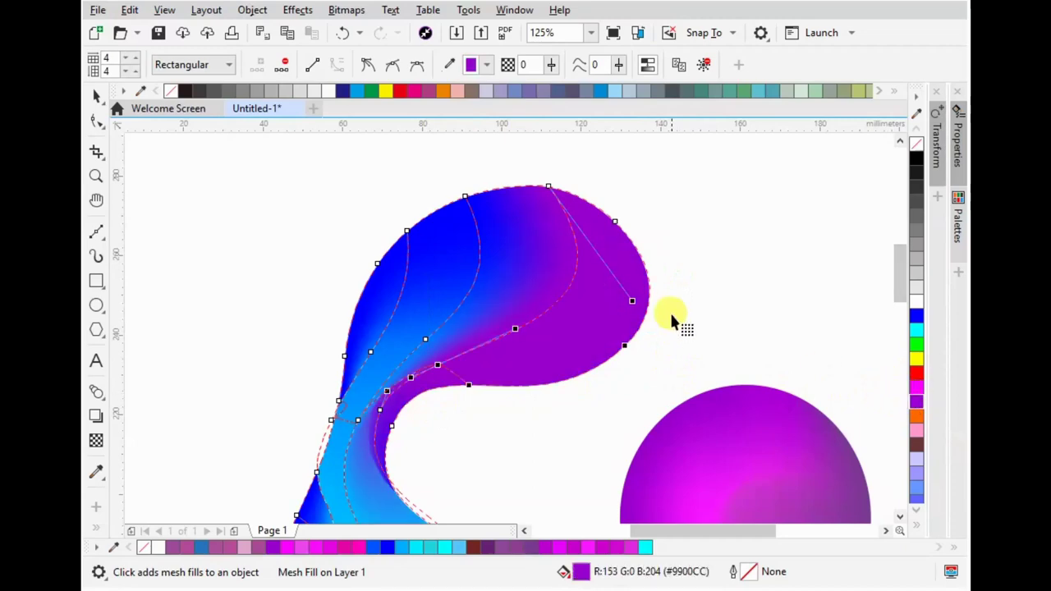
drag(395, 232, 501, 287)
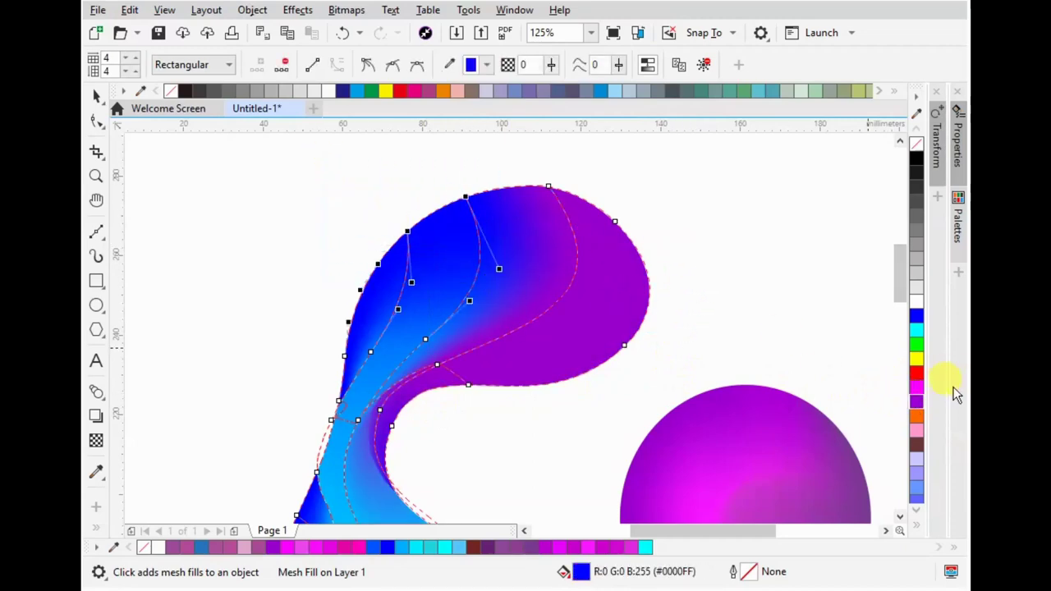
click(916, 401)
click(646, 235)
scroll(520, 235, down, 2)
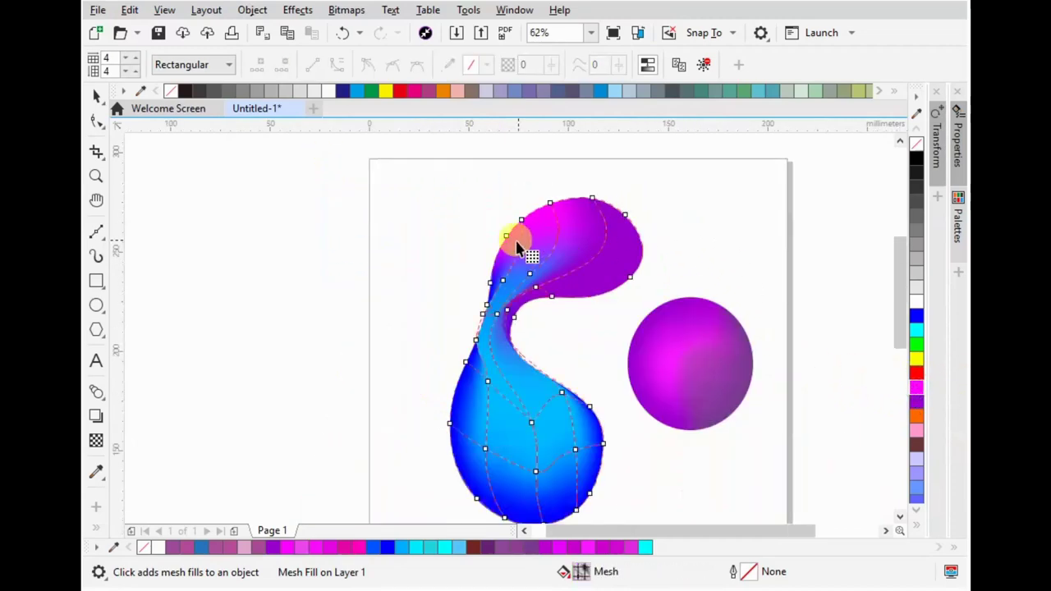
- Delete the selected interior mesh lines from the blob's upper lobe
scroll(410, 312, up, 2)
drag(395, 287, 580, 348)
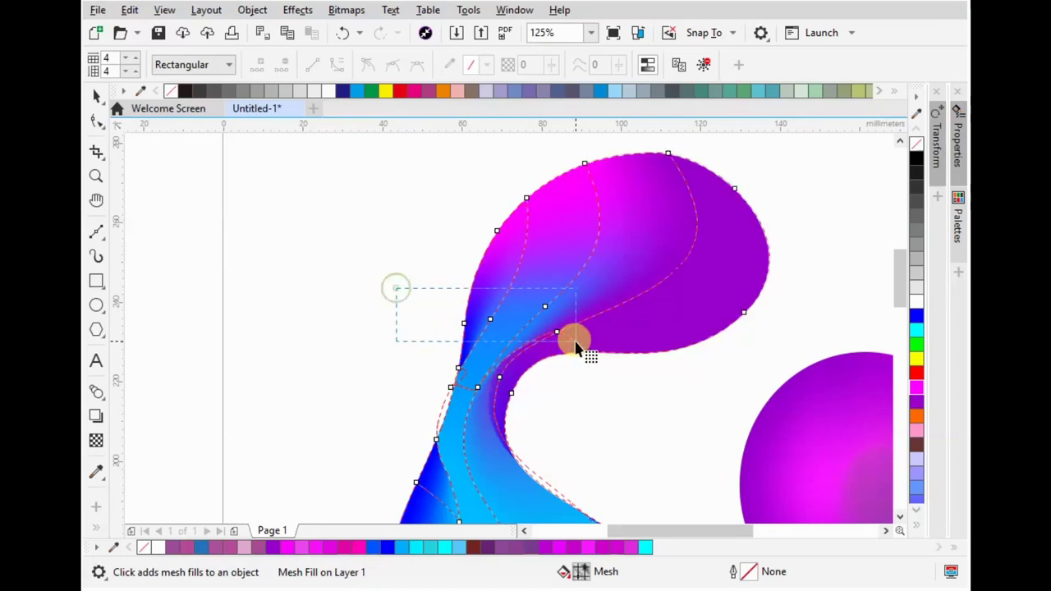
double_click(915, 402)
click(674, 483)
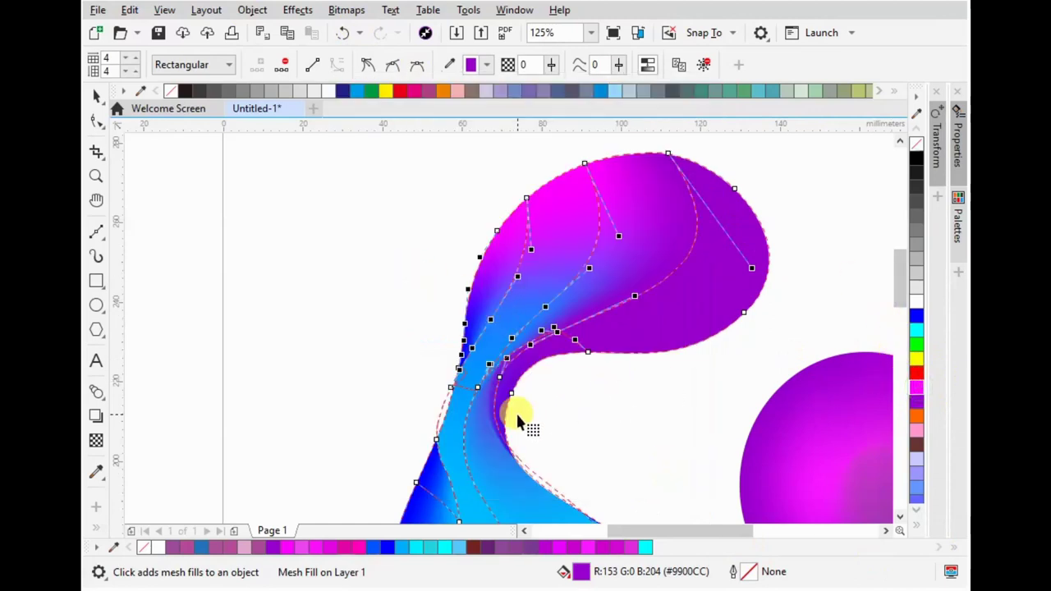
drag(424, 288, 528, 333)
key(Delete)
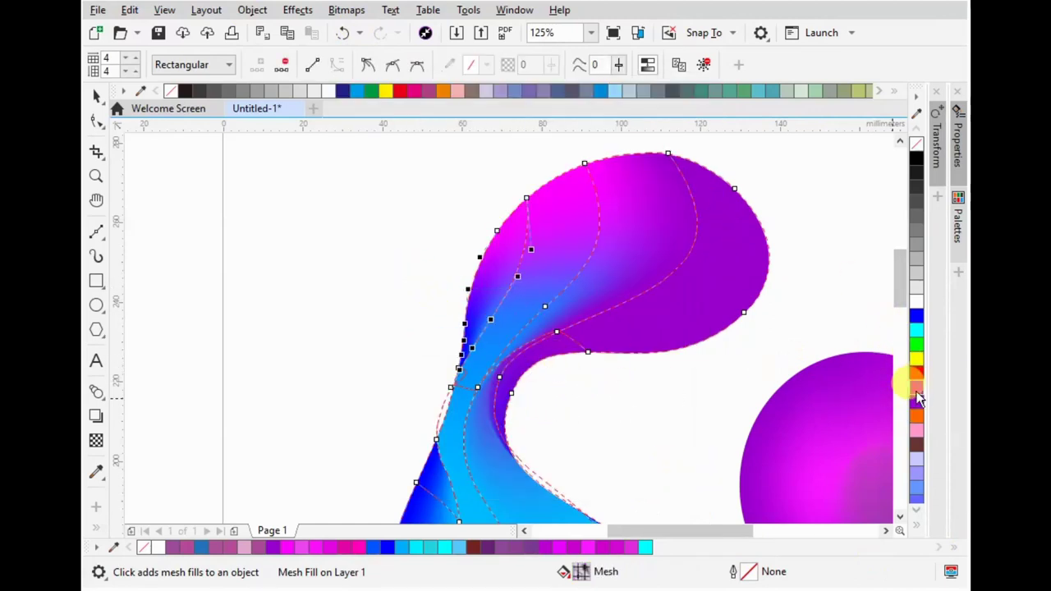
- Apply palette purple to nodes across the blob's neck
scroll(427, 310, up, 2)
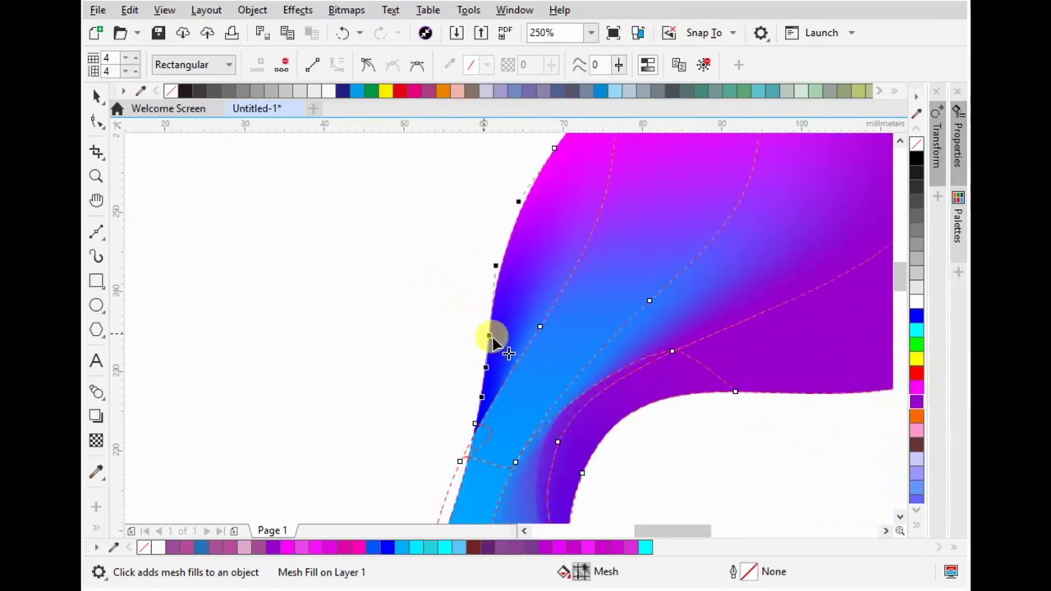
click(491, 336)
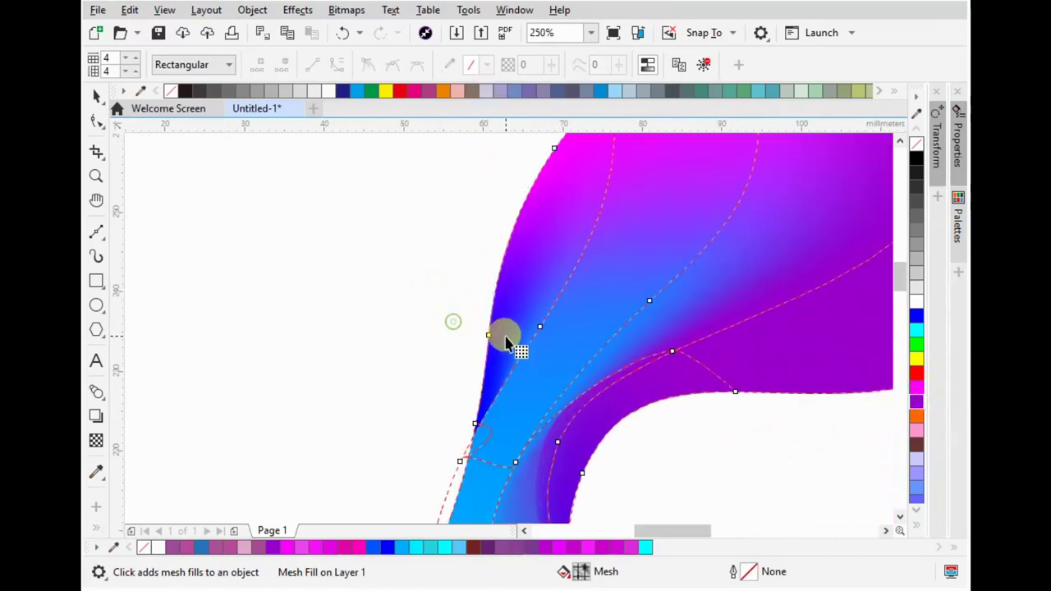
click(491, 65)
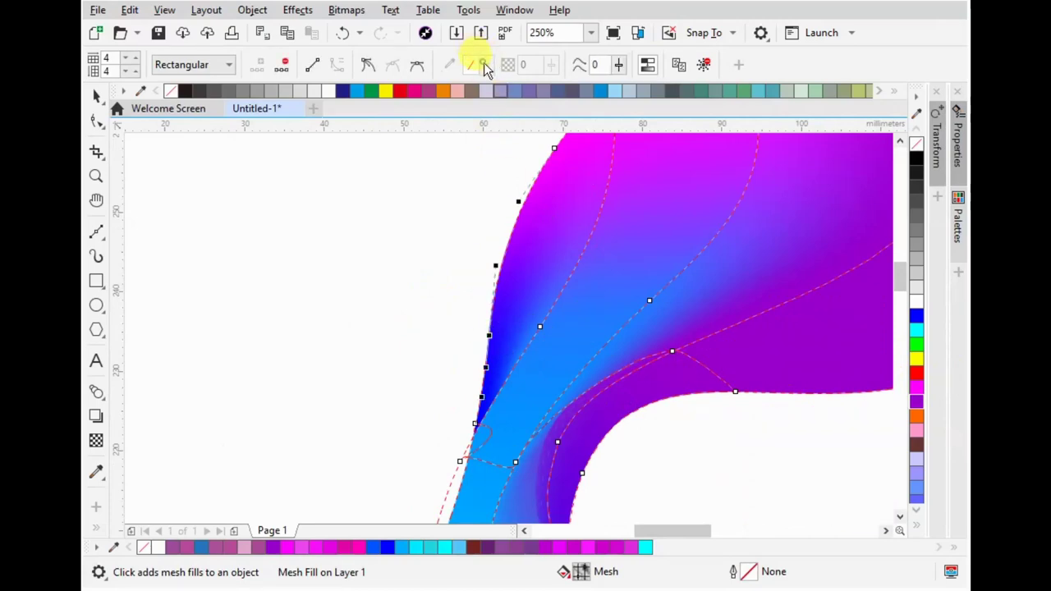
click(541, 329)
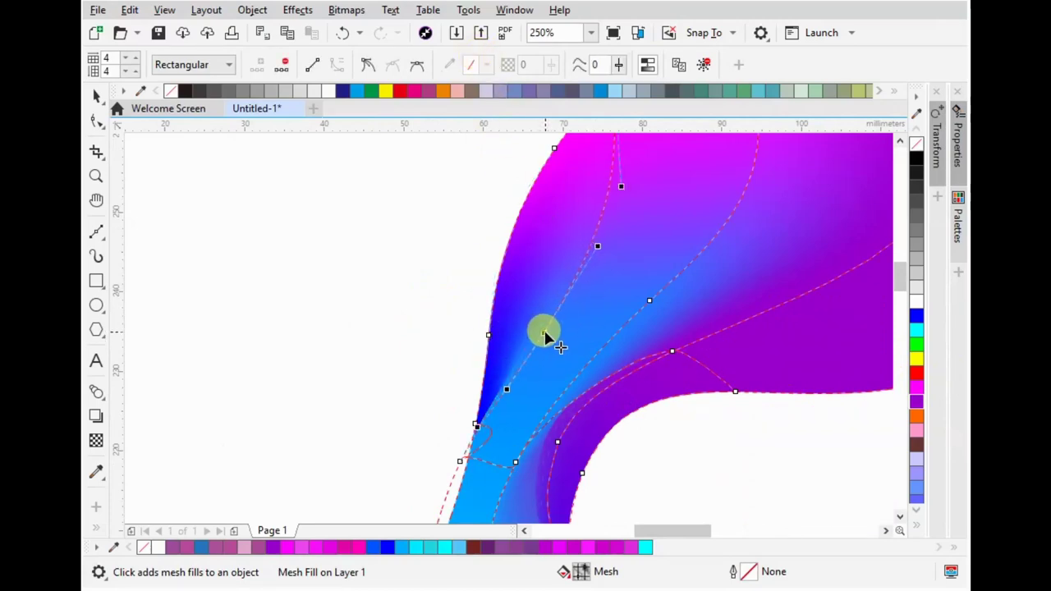
drag(433, 265, 801, 381)
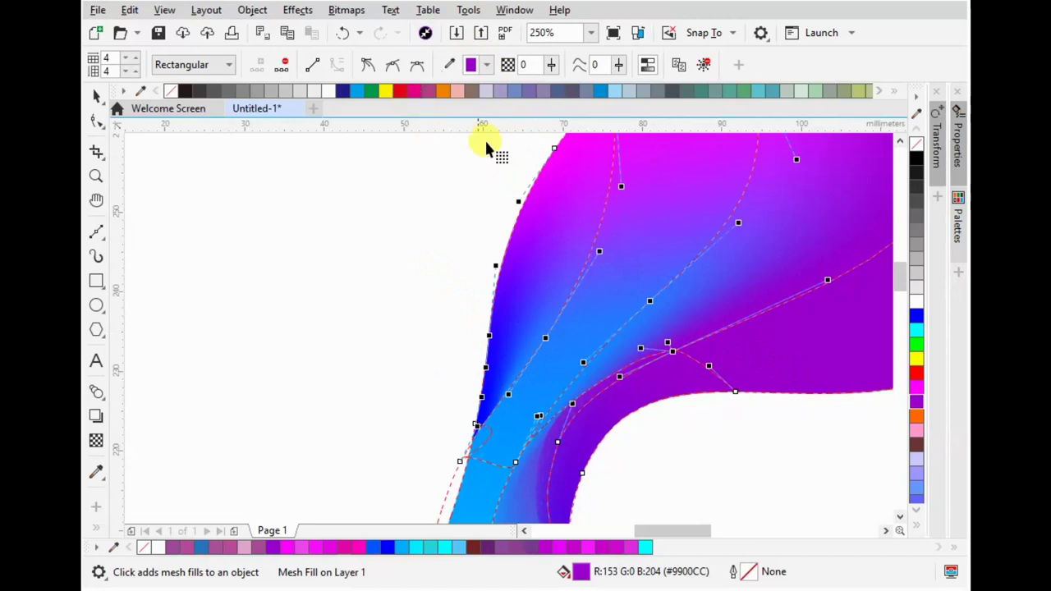
click(490, 65)
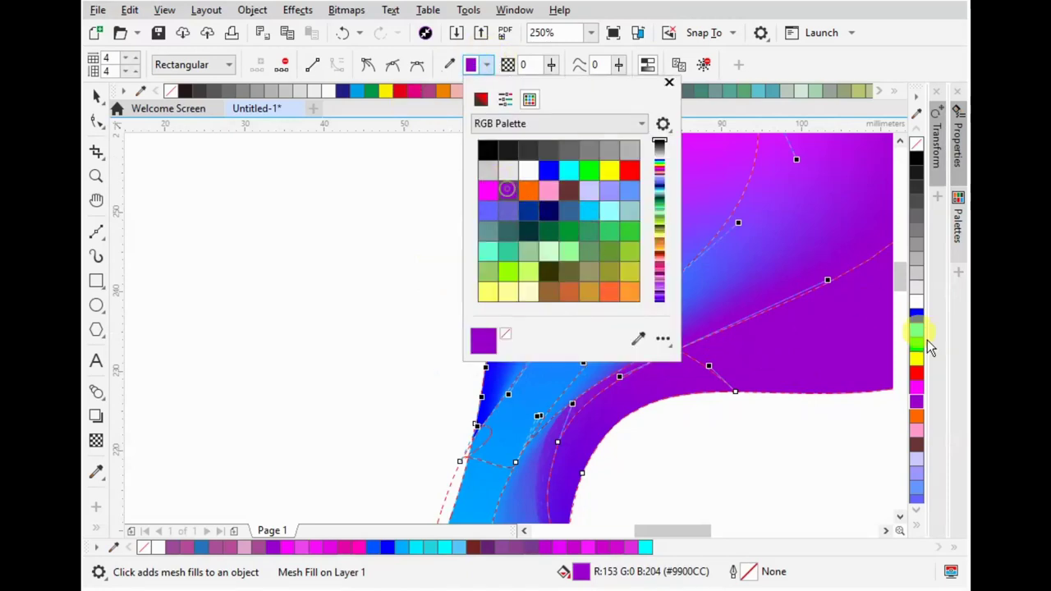
click(917, 408)
click(919, 396)
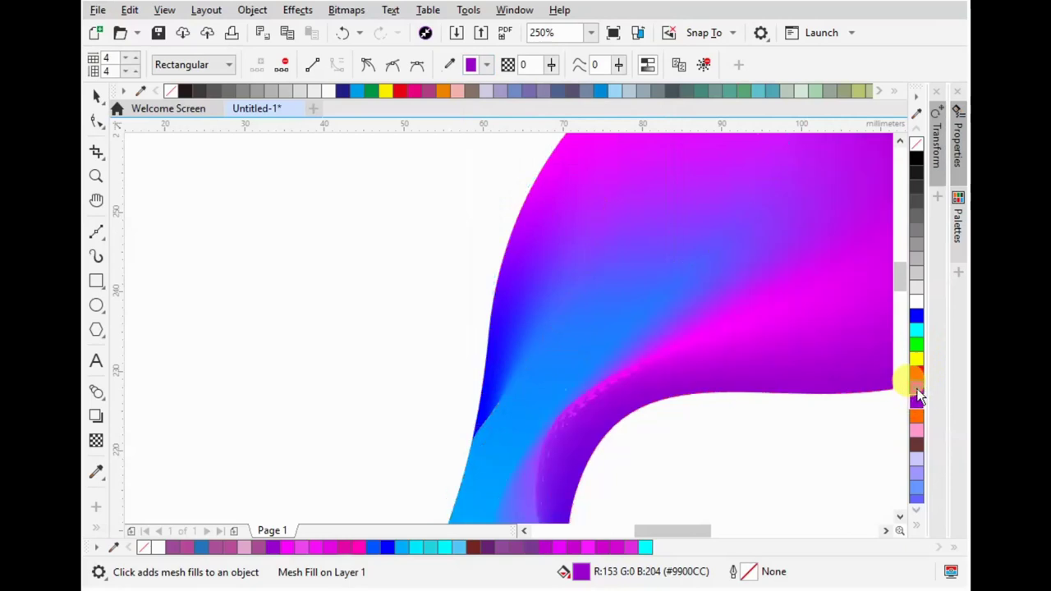
click(751, 411)
scroll(450, 354, down, 2)
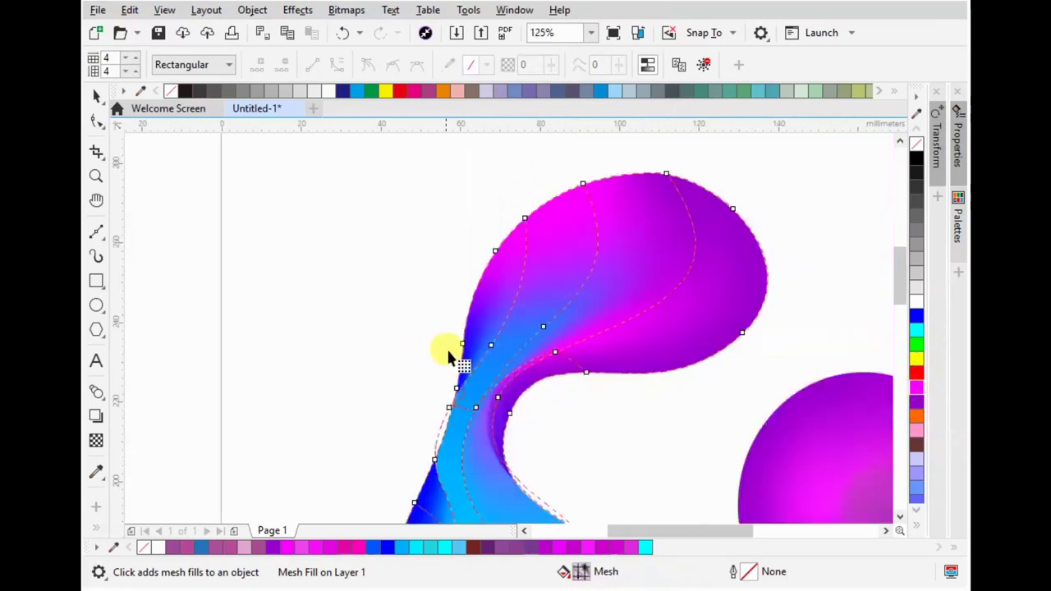
- Drag three neck mesh nodes to curve the blue-to-magenta blend
scroll(518, 357, up, 2)
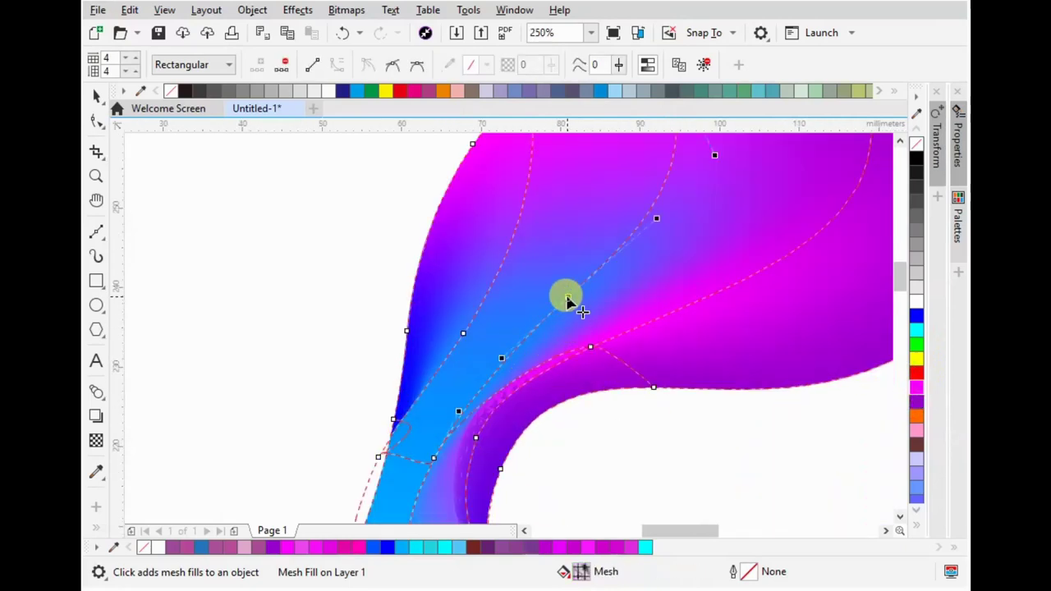
drag(567, 299, 530, 319)
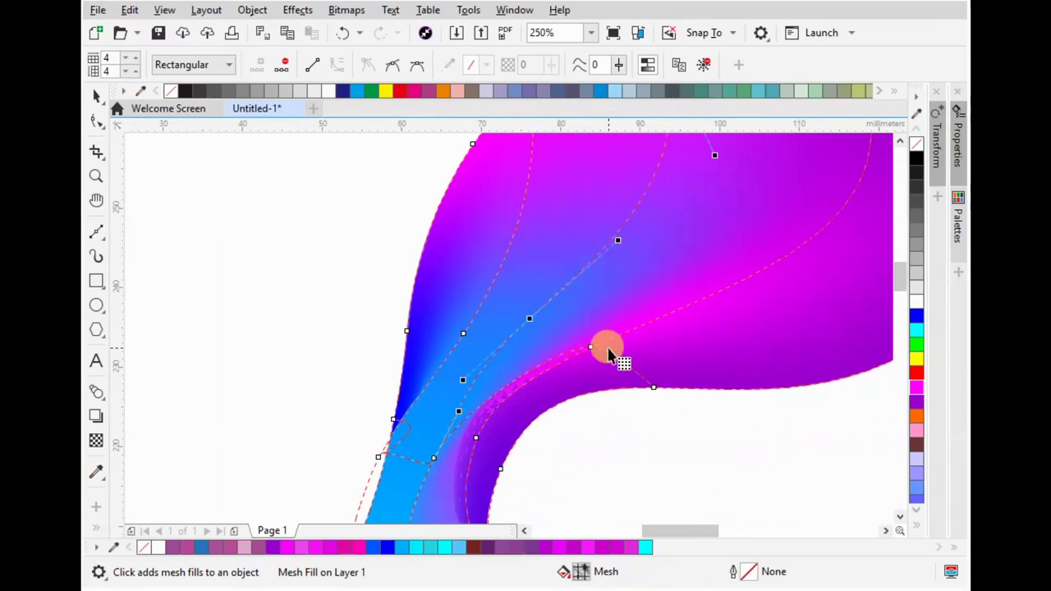
drag(591, 349, 565, 336)
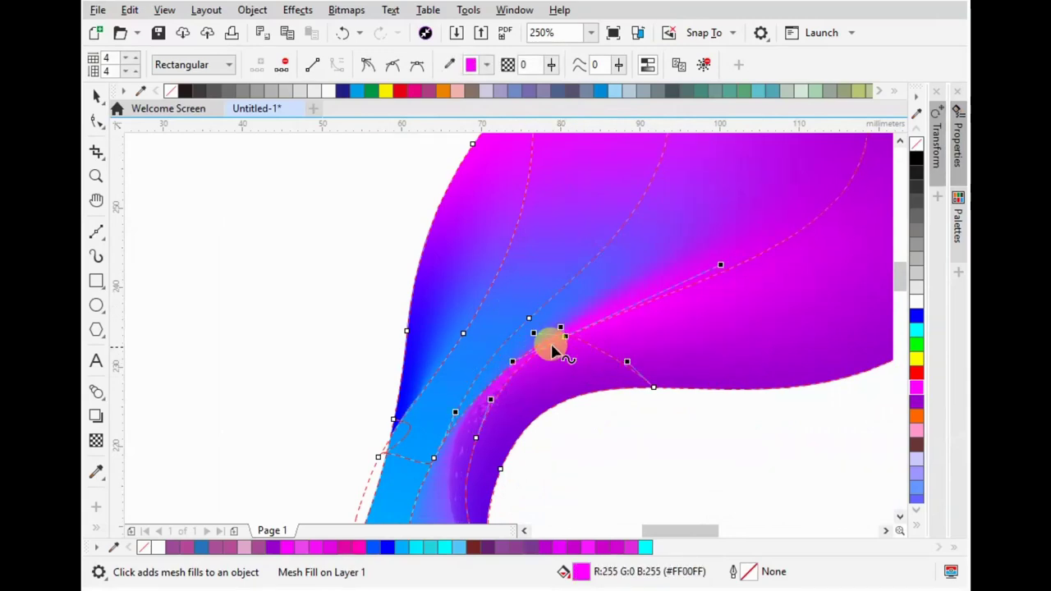
drag(443, 352, 414, 348)
- Cancel Bitmaps > Convert To Bitmap, undo the extra mesh nodes, and return to Pick
click(339, 11)
click(349, 31)
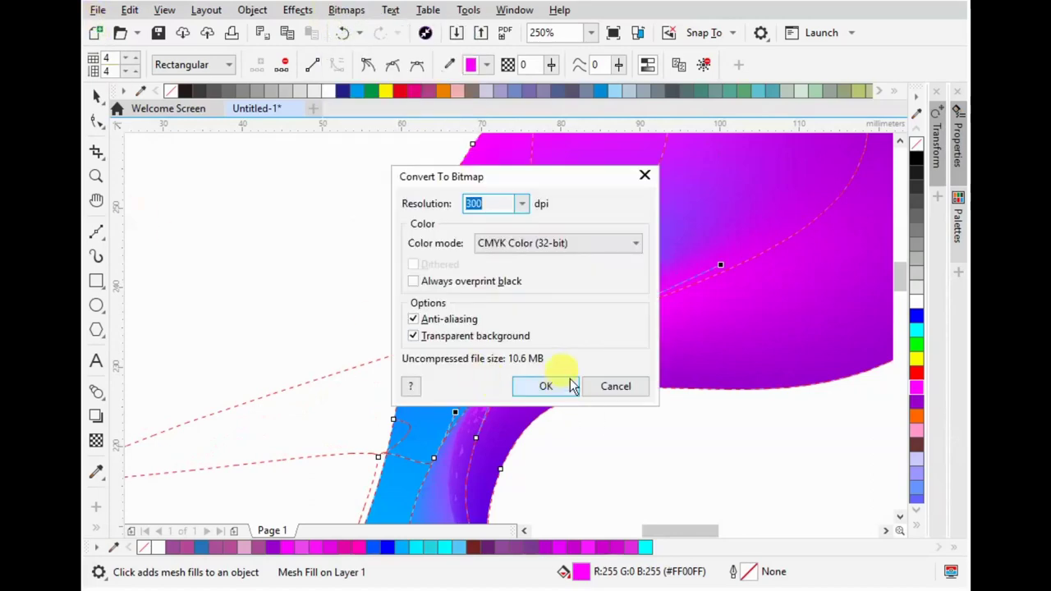
click(610, 386)
click(341, 32)
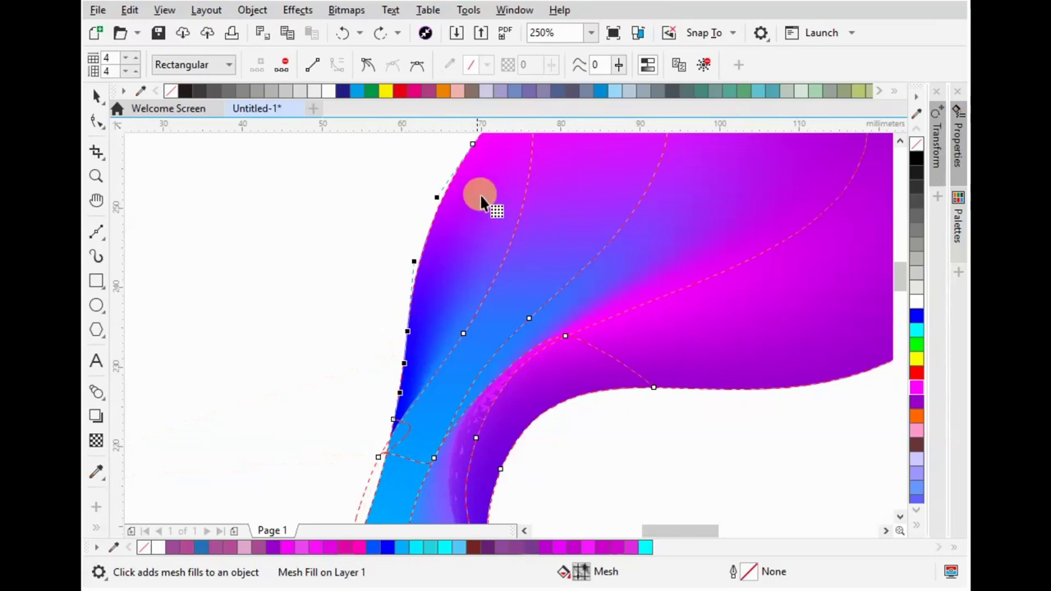
scroll(483, 312, down, 4)
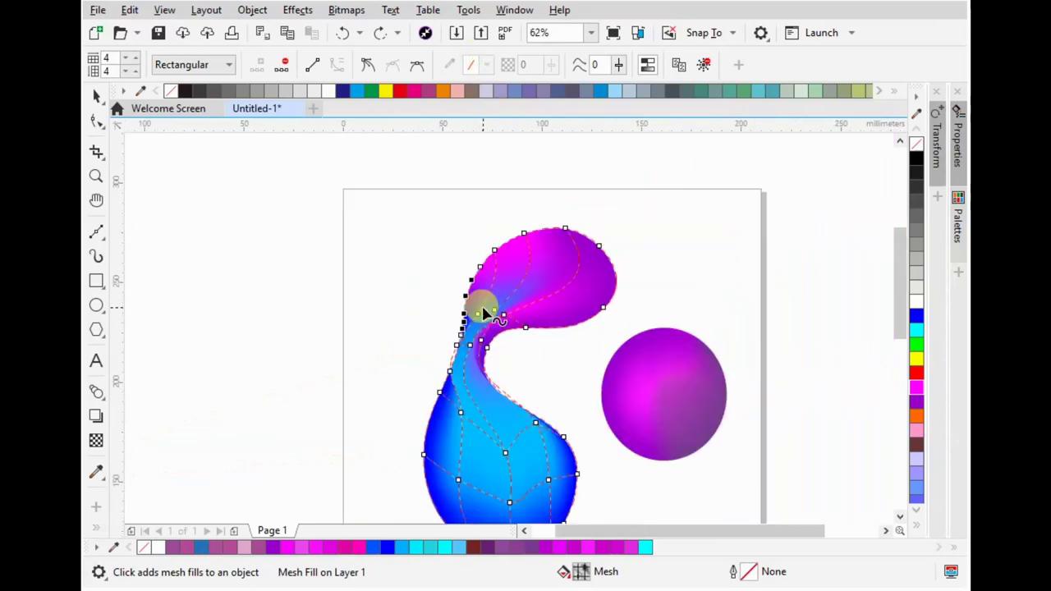
click(96, 96)
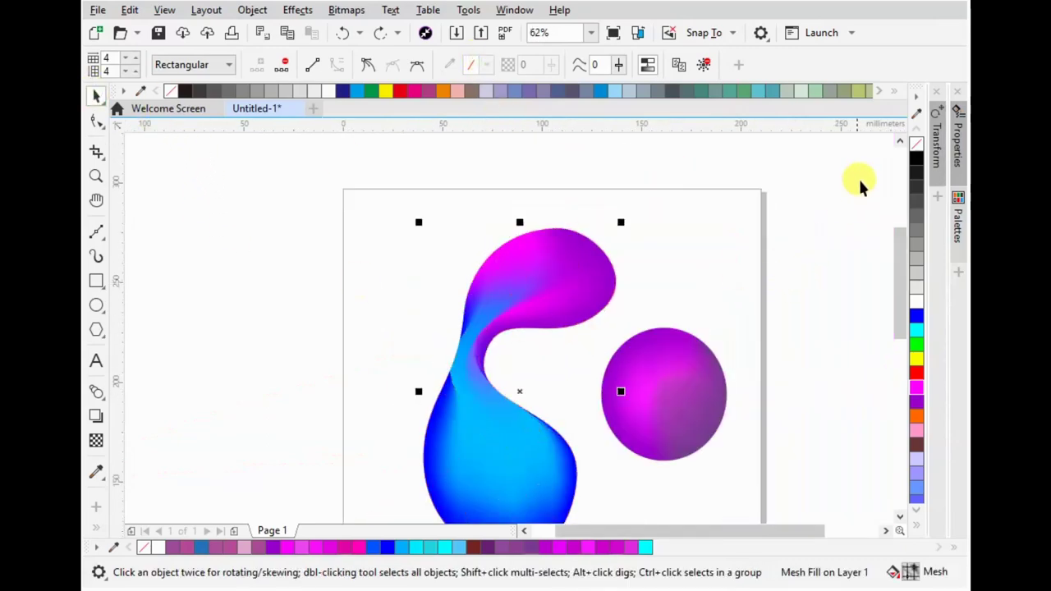
- Drag a mesh node in the blob's blue body down, then return to Pick and deselect
click(639, 234)
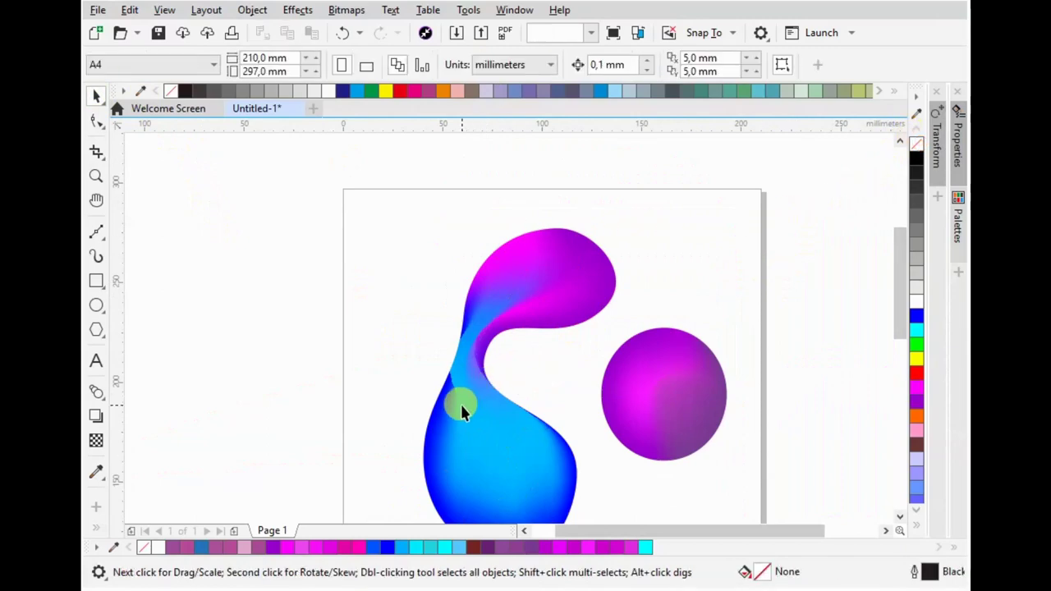
double_click(461, 408)
scroll(453, 356, up, 2)
scroll(451, 293, up, 2)
click(476, 301)
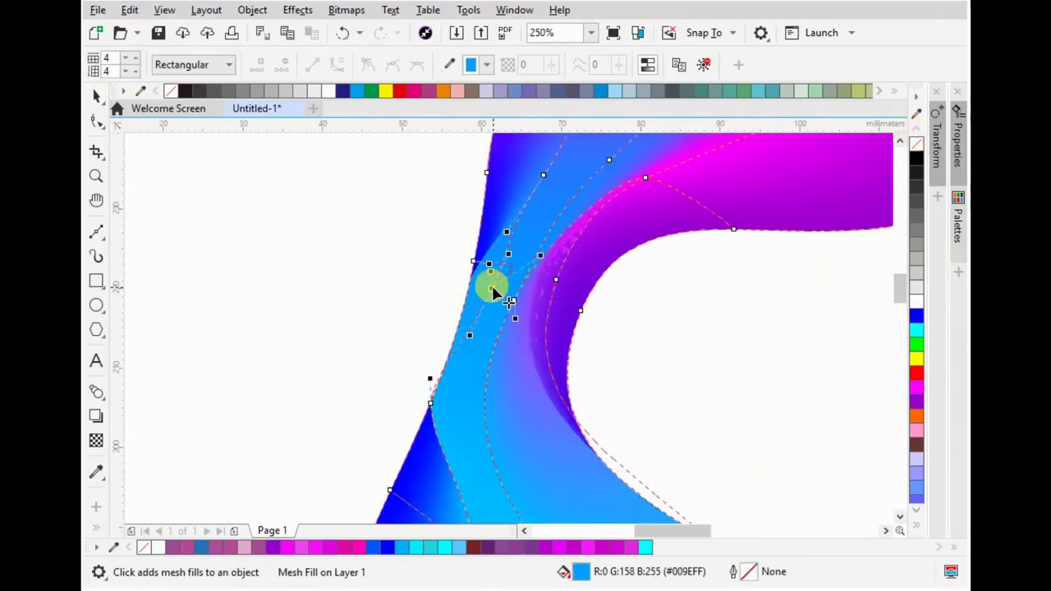
drag(492, 291, 466, 419)
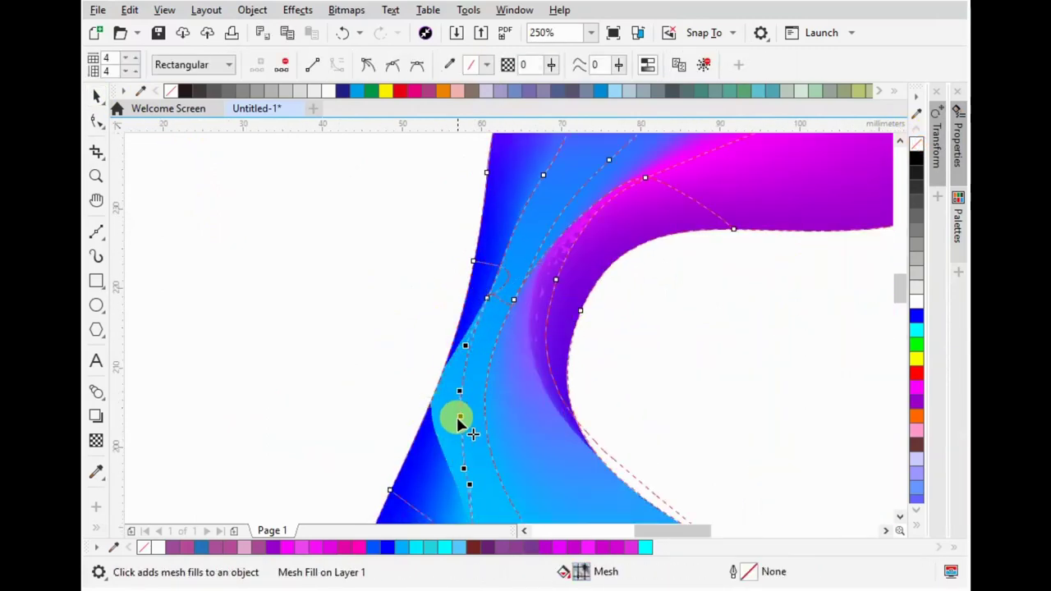
scroll(483, 306, down, 4)
click(96, 97)
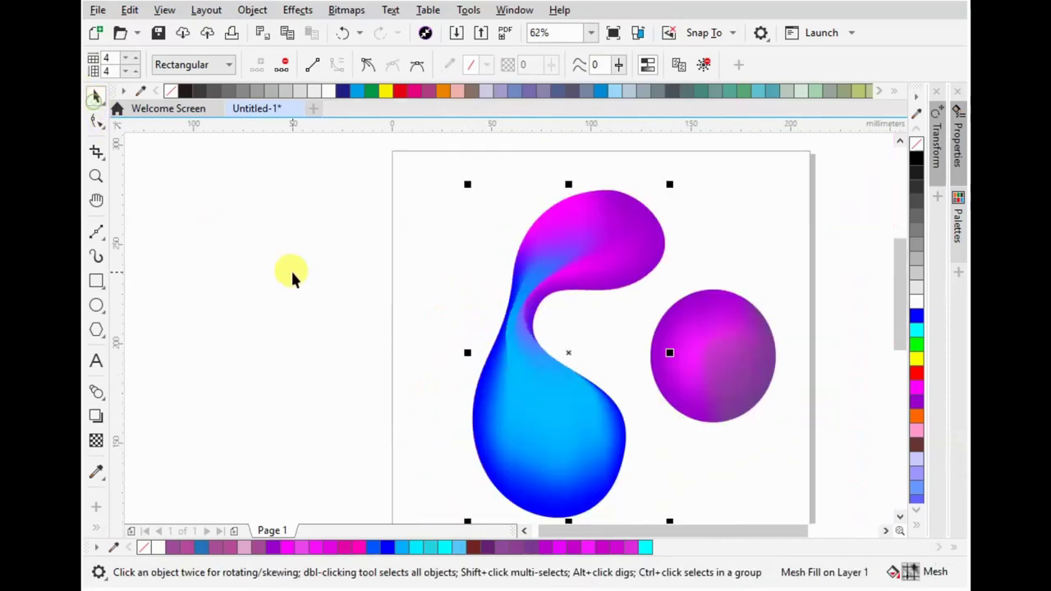
click(291, 272)
scroll(310, 289, down, 1)
- Copy the purple circle twice left of the blob, enlarging one, and copy the blob rightward
scroll(552, 333, up, 1)
click(558, 338)
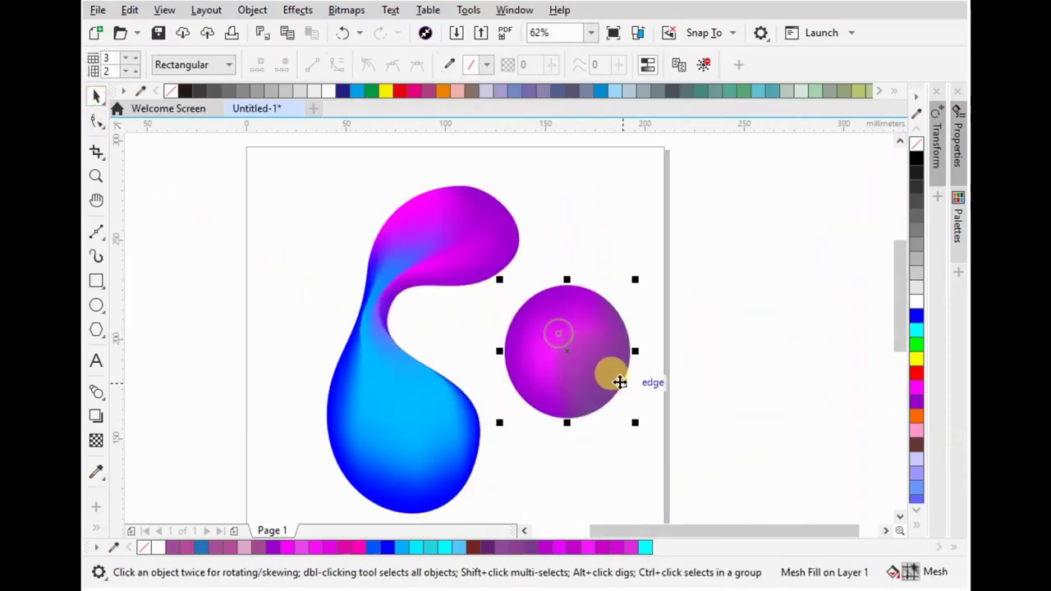
mouse_move(566, 359)
mouse_down()
mouse_move(501, 273)
mouse_move(390, 379)
mouse_move(342, 337)
mouse_up()
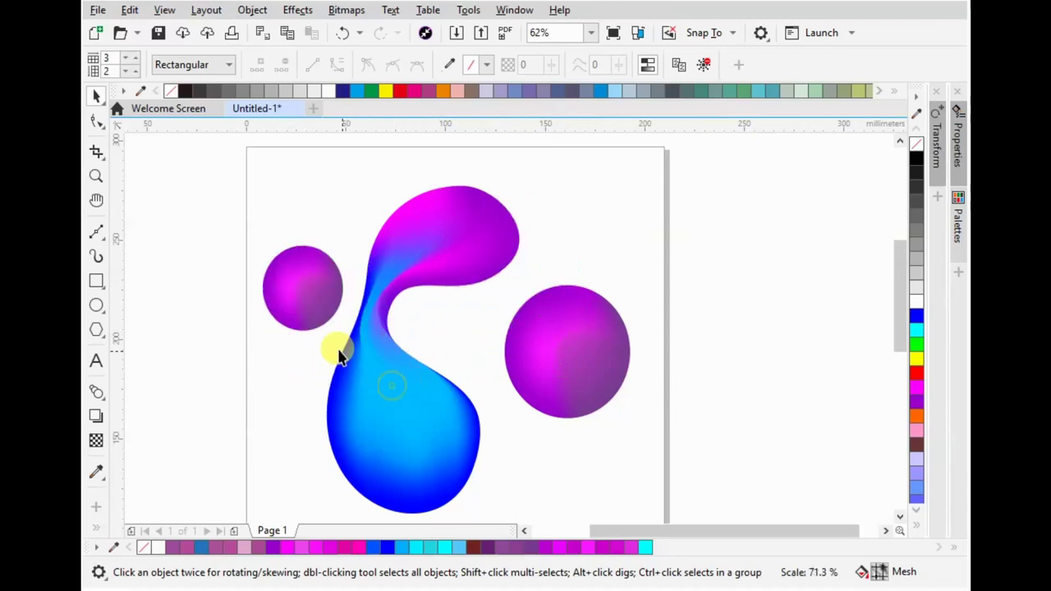
drag(309, 464, 312, 464)
drag(361, 390, 411, 330)
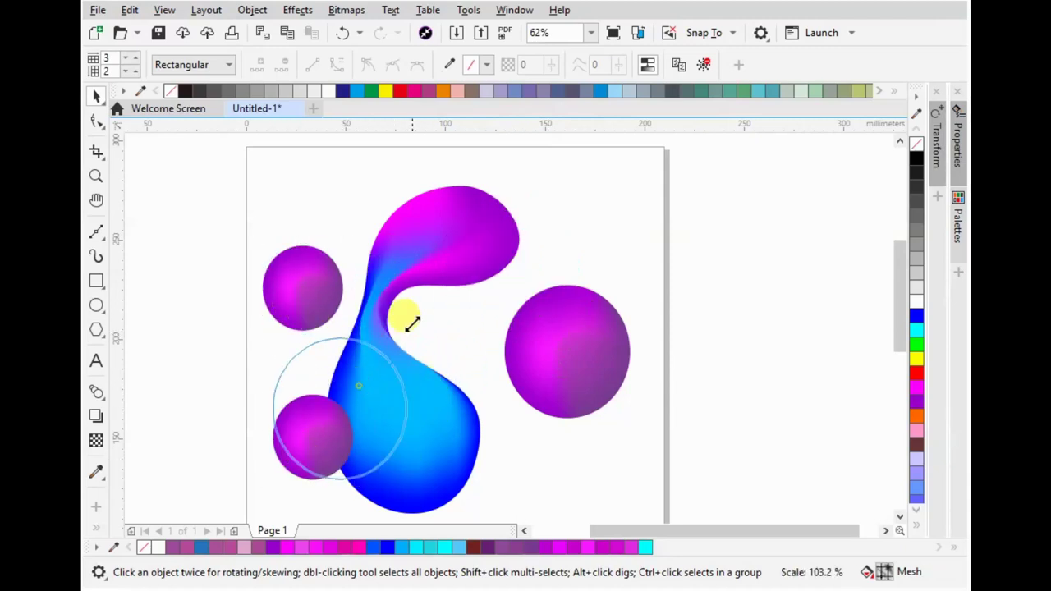
drag(352, 403, 320, 442)
drag(466, 228, 680, 306)
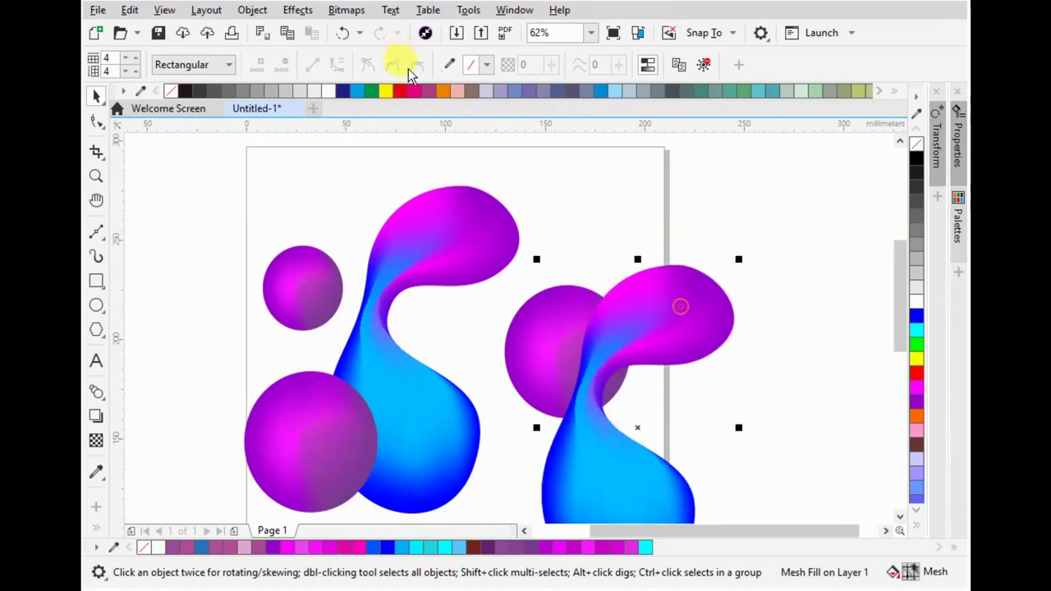
- Mirror and resize the blob copy with its handles and move it down
scroll(705, 225, down, 2)
drag(673, 236, 695, 469)
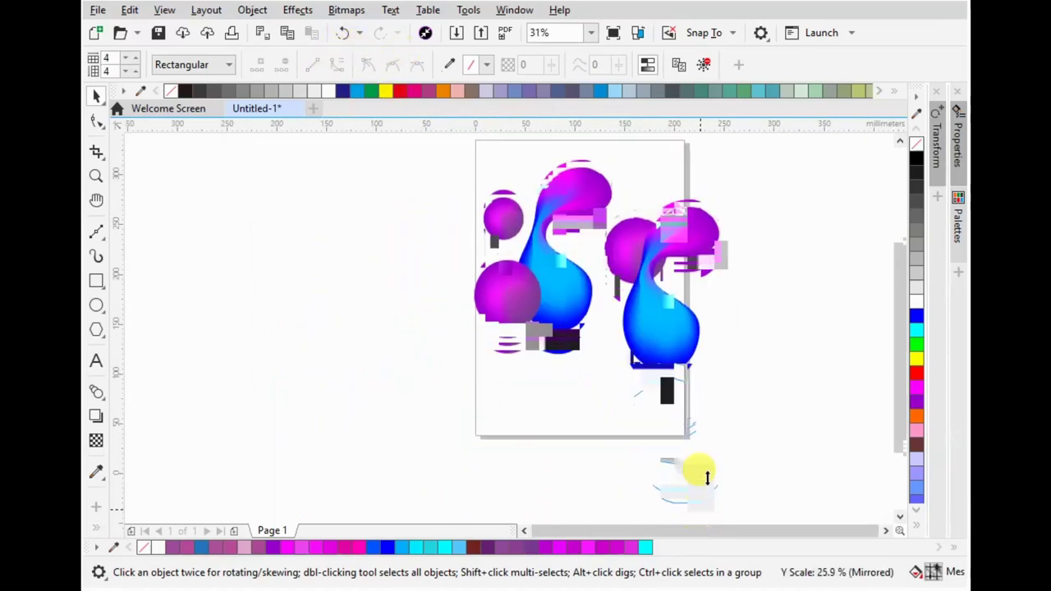
drag(659, 383, 684, 232)
mouse_move(754, 266)
mouse_down()
mouse_move(631, 258)
mouse_move(681, 258)
mouse_up()
scroll(650, 192, up, 2)
drag(591, 223, 563, 156)
drag(679, 230, 657, 286)
click(681, 246)
mouse_move(697, 215)
mouse_down()
mouse_move(732, 279)
mouse_move(593, 241)
mouse_up()
key(ctrl+z)
key(ctrl+z)
- Bring the blob copy to front with Ctrl+Home, rotate it, and shrink it lower
key(ctrl+Home)
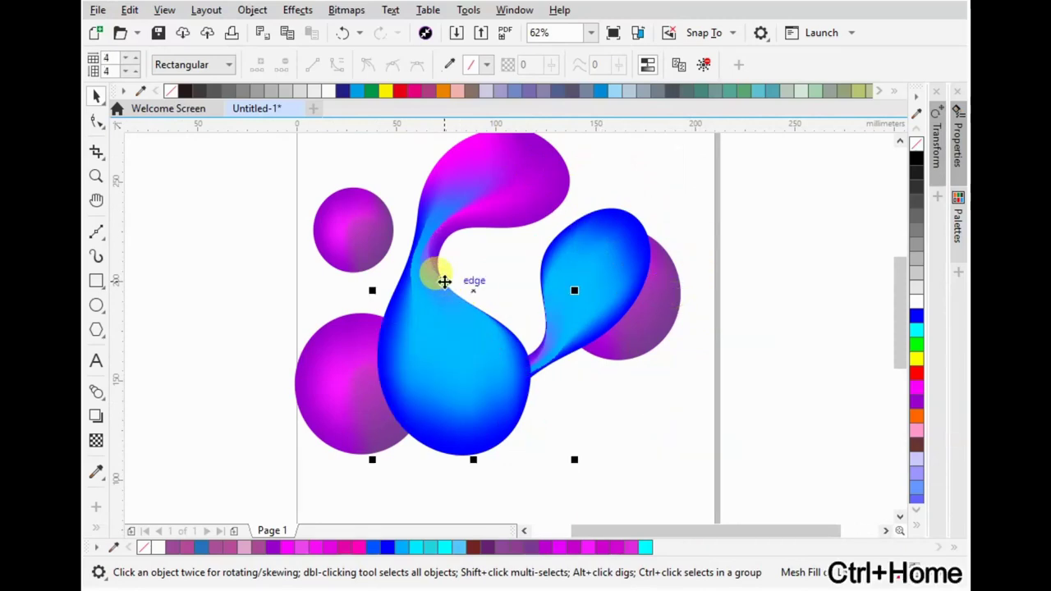
drag(587, 246, 596, 274)
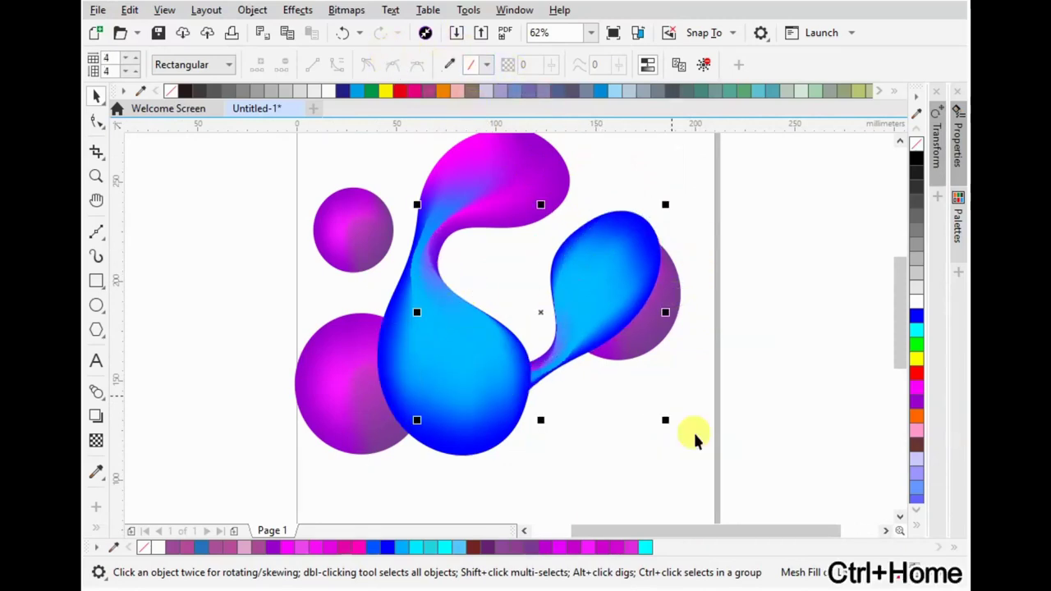
click(615, 244)
mouse_move(665, 203)
mouse_down()
mouse_move(620, 487)
mouse_move(582, 375)
mouse_move(599, 277)
mouse_move(816, 411)
mouse_up()
scroll(655, 287, down, 1)
scroll(655, 287, up, 1)
mouse_move(770, 474)
mouse_down()
mouse_move(676, 328)
mouse_move(686, 409)
mouse_up()
right_click(685, 408)
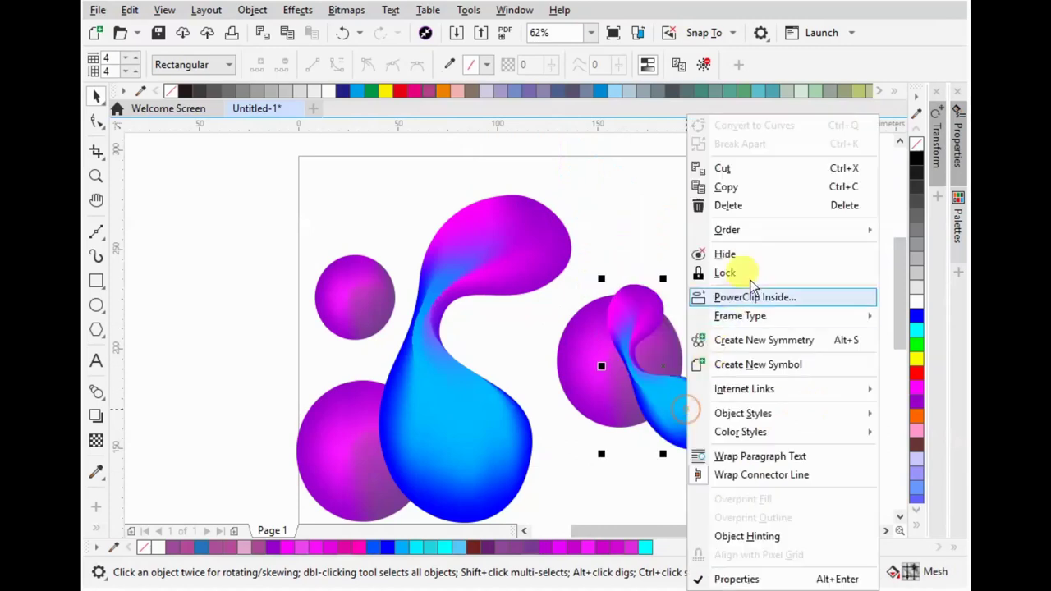
- Send the small blob to back with Ctrl+End and tuck it down-left beneath the circle
click(641, 300)
key(ctrl+End)
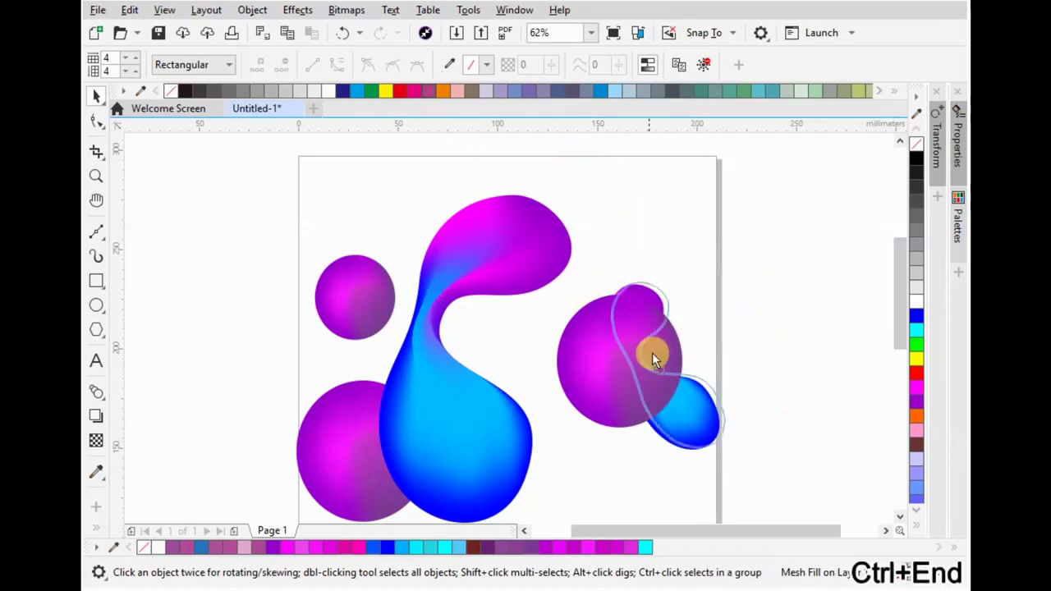
drag(634, 289, 676, 240)
mouse_move(674, 324)
mouse_down()
mouse_move(575, 423)
mouse_move(560, 408)
mouse_up()
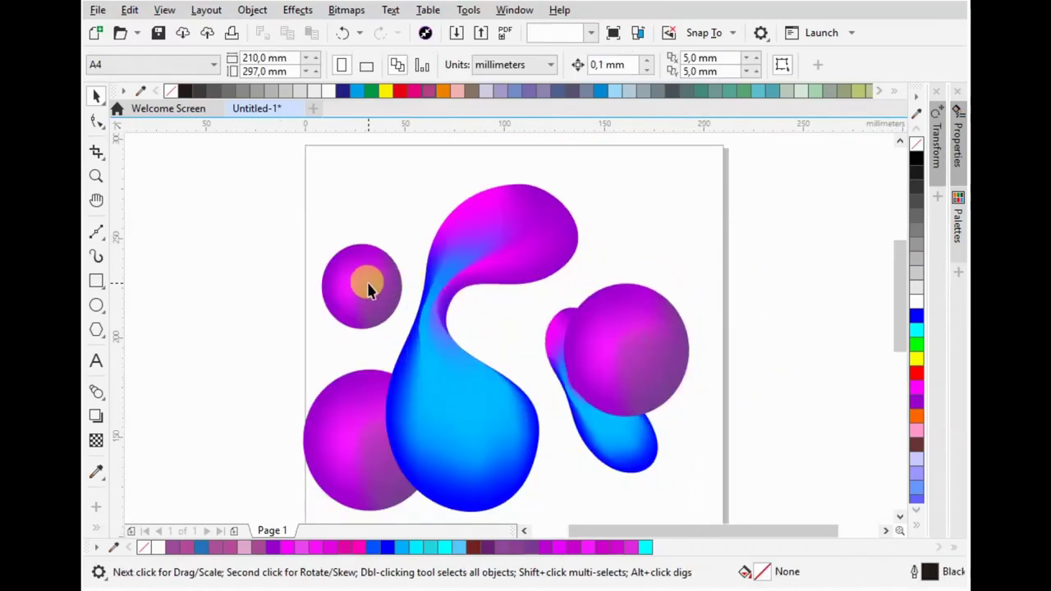
- Place a small purple bubble in the blob's notch and add a shrunken copy at its top right
click(367, 285)
drag(353, 265, 611, 211)
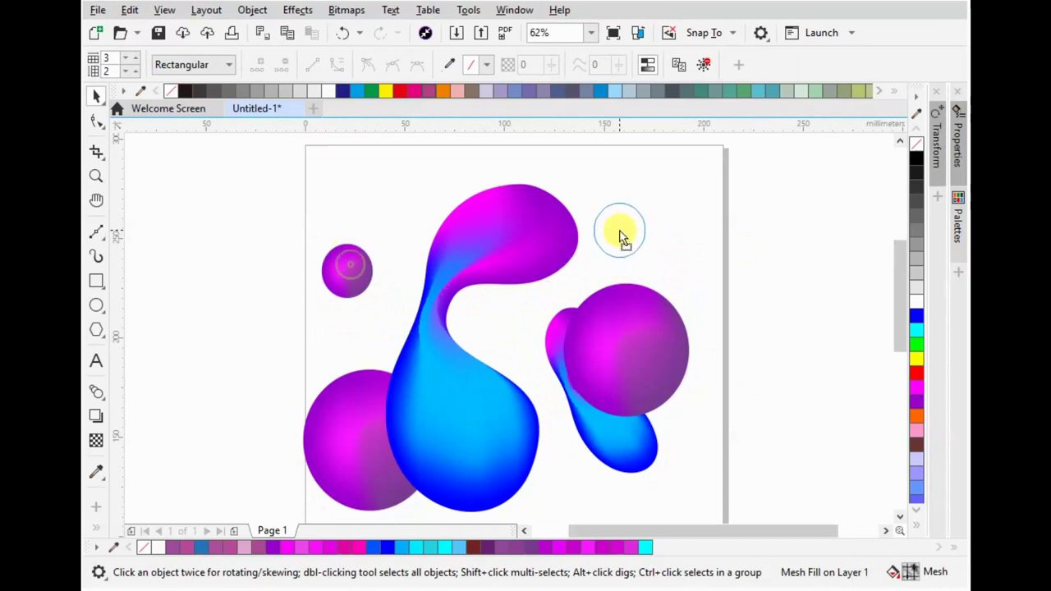
mouse_move(629, 245)
mouse_down()
mouse_move(514, 340)
mouse_move(490, 319)
mouse_up()
drag(349, 413, 364, 242)
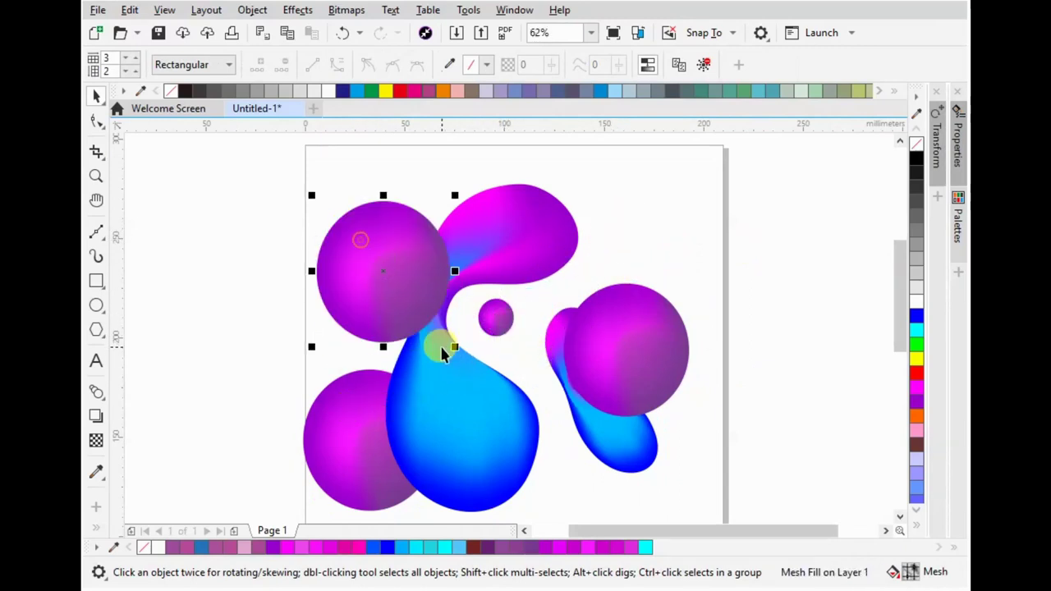
drag(454, 346, 423, 275)
drag(566, 212, 637, 212)
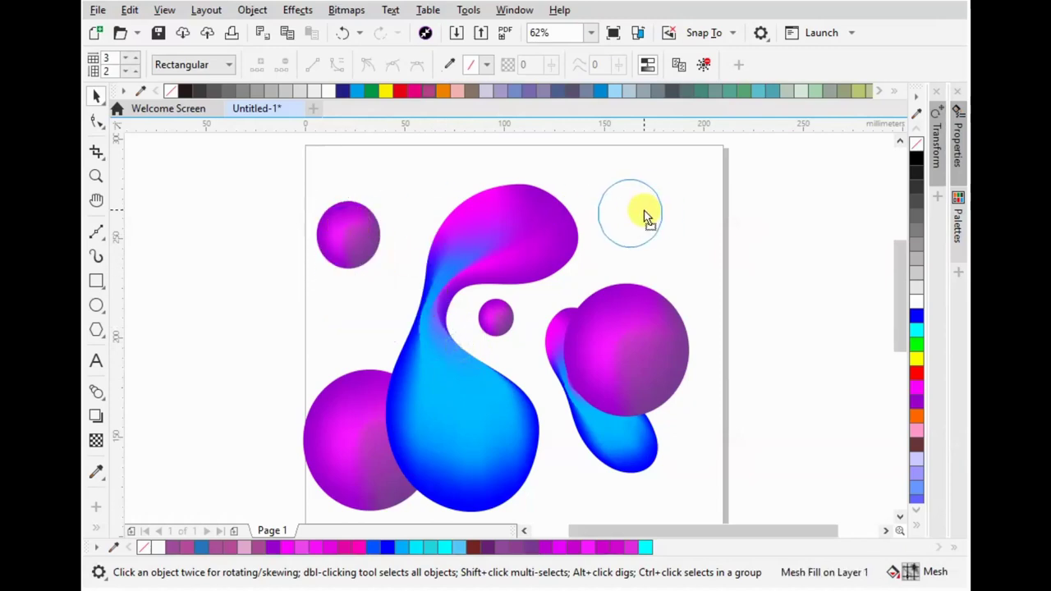
- Move a bubble below the blobs, raise the large left circle, and park a spare off the page
scroll(629, 376, down, 1)
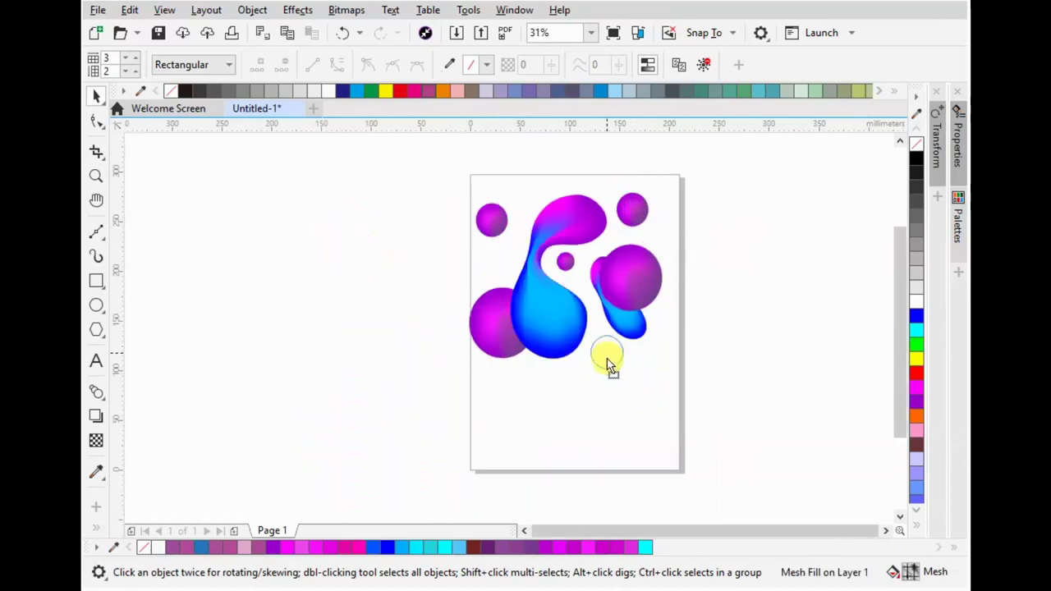
drag(609, 365, 606, 368)
drag(500, 329, 493, 287)
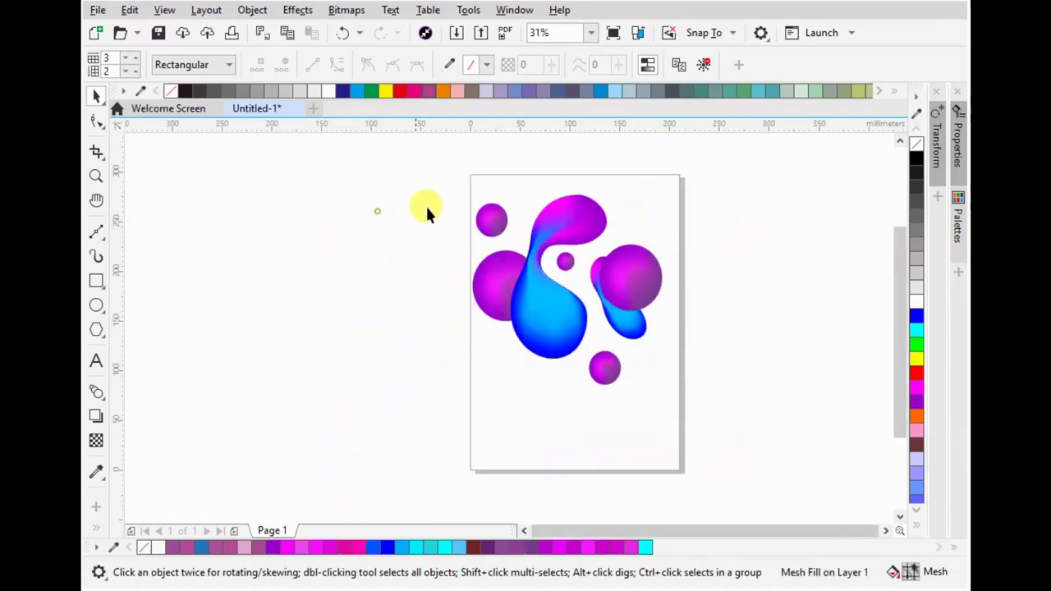
drag(478, 240, 405, 258)
scroll(571, 238, up, 1)
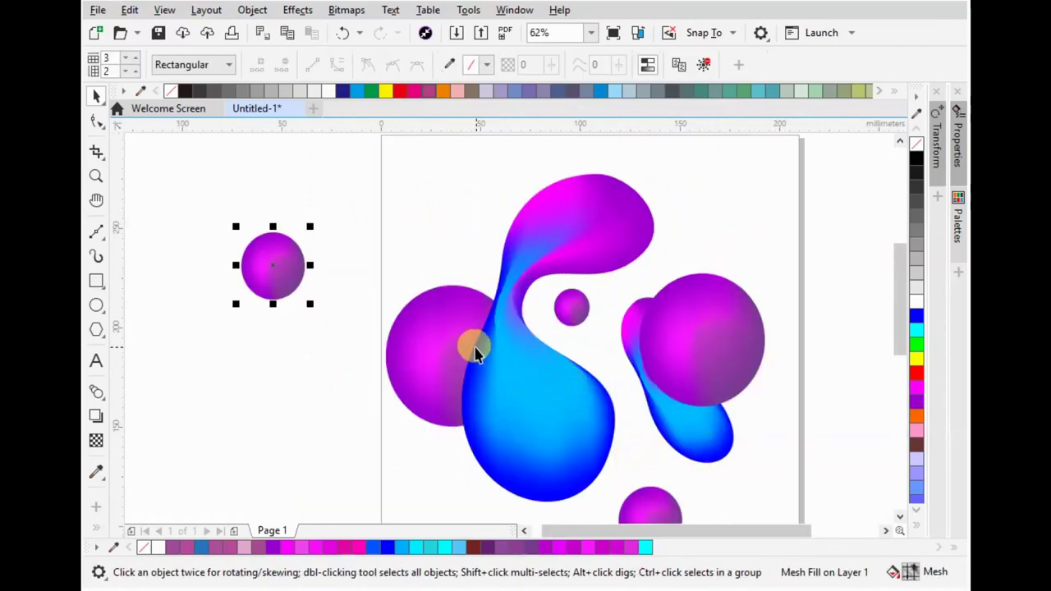
- Give the small circle a blue-to-magenta fill with the Interactive Fill tool
click(94, 528)
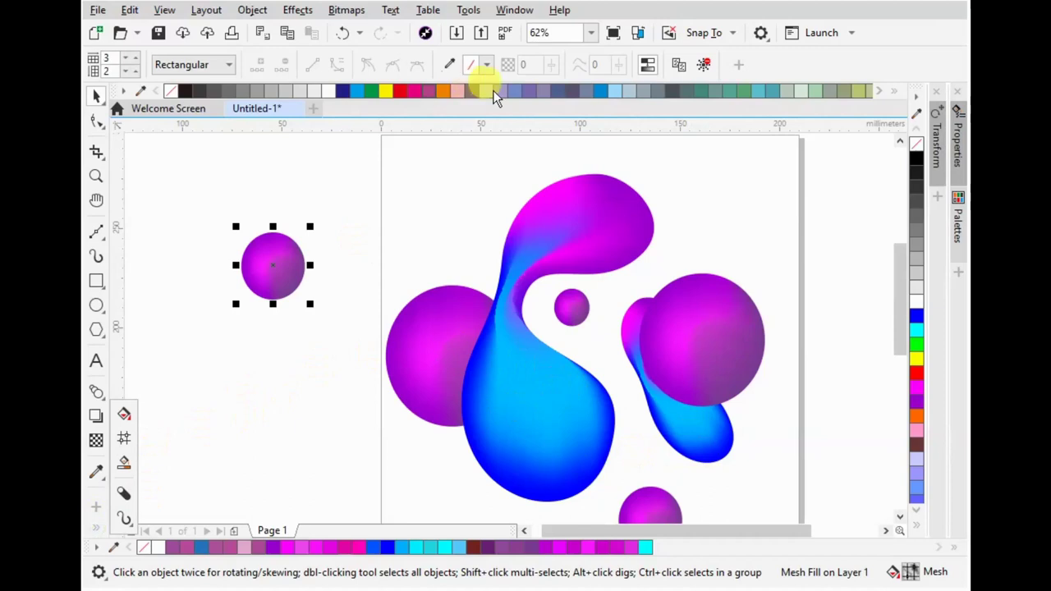
click(127, 420)
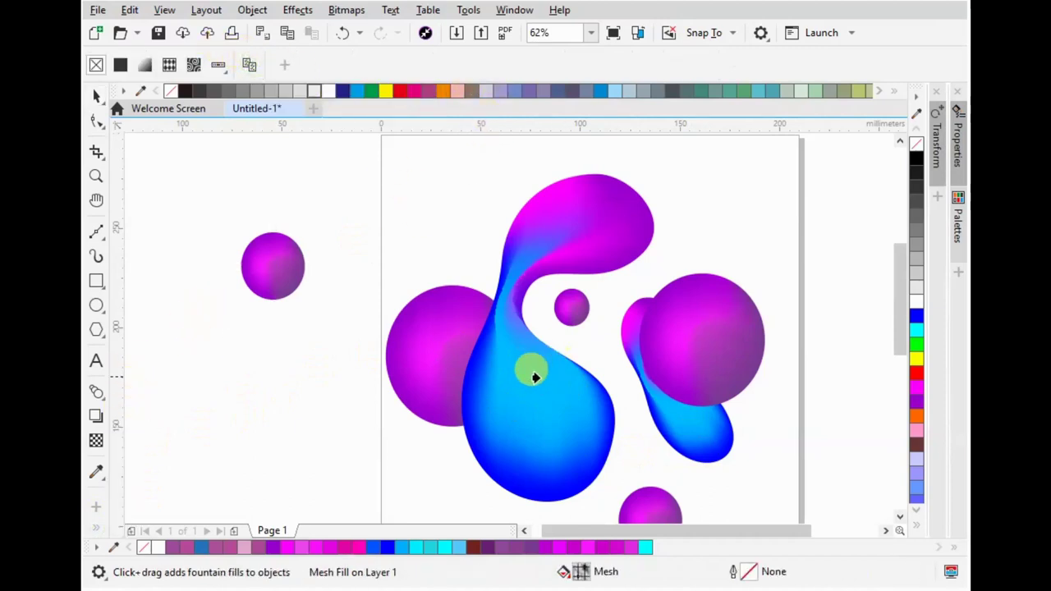
click(247, 290)
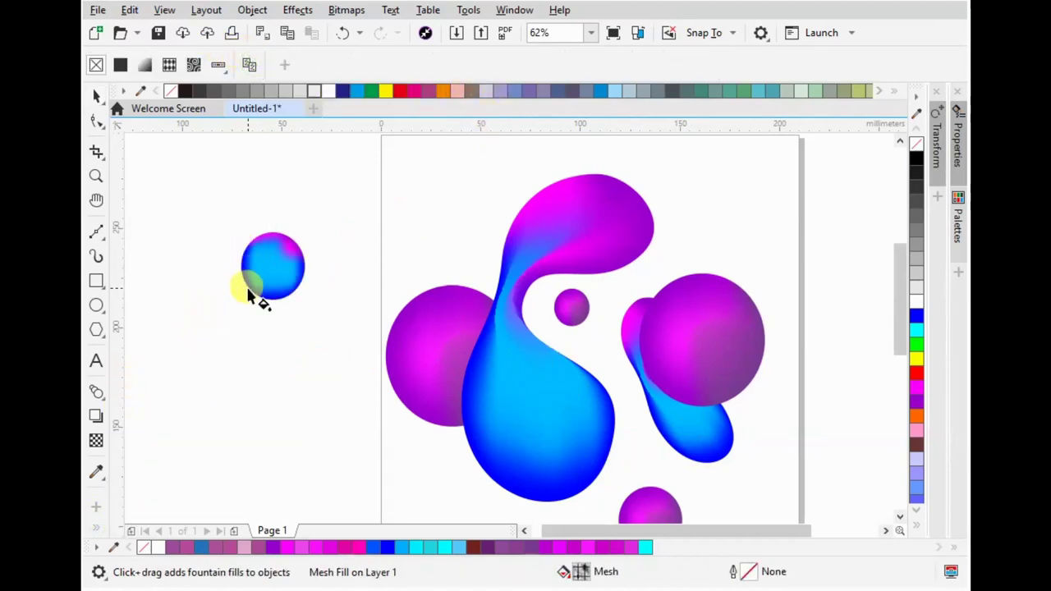
click(94, 97)
- Resize the blue bubble and place it small at the page's top left
click(261, 239)
drag(312, 225, 418, 155)
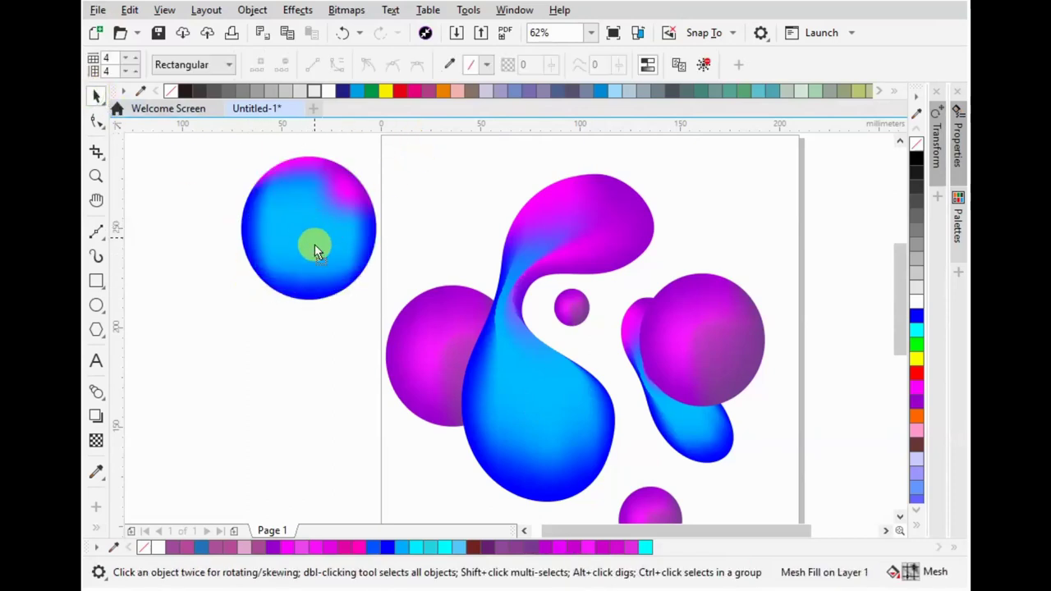
drag(312, 241, 321, 282)
click(454, 257)
drag(454, 257, 454, 258)
mouse_move(523, 345)
mouse_down()
mouse_move(471, 288)
mouse_move(481, 266)
mouse_up()
click(436, 241)
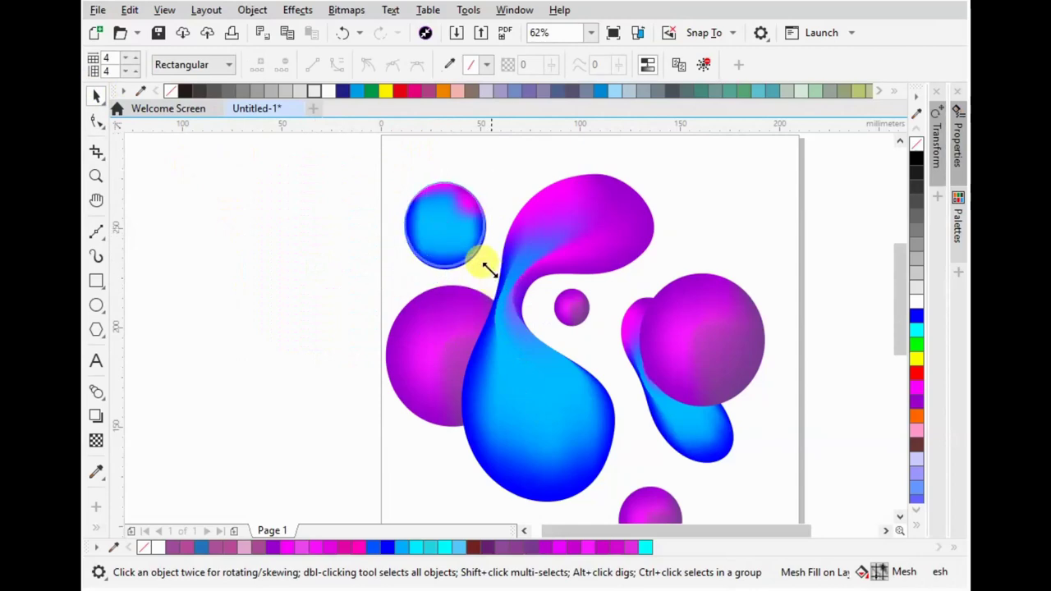
click(703, 242)
- Duplicate the blue bubble onto the right purple sphere and at the blob's lower left
key(ctrl+v)
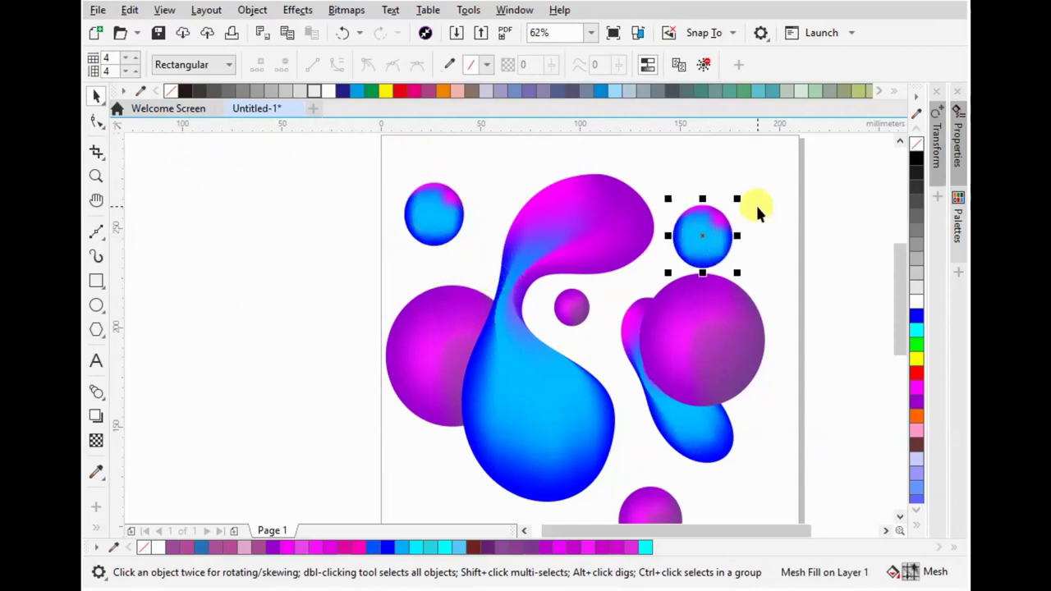
mouse_move(739, 199)
mouse_down()
mouse_move(728, 274)
mouse_move(751, 297)
mouse_up()
click(776, 246)
key(m)
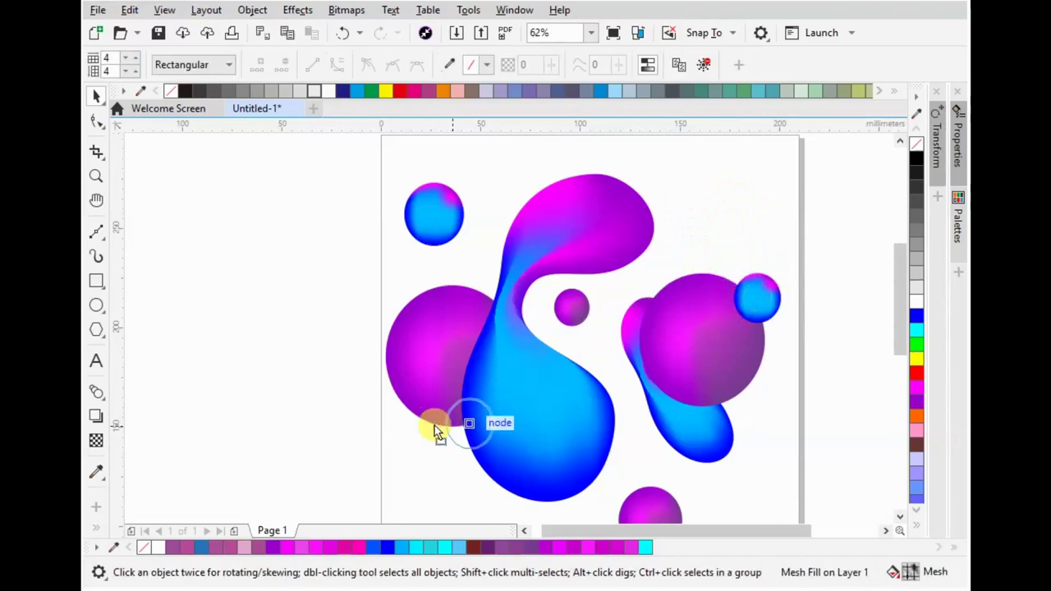
click(419, 436)
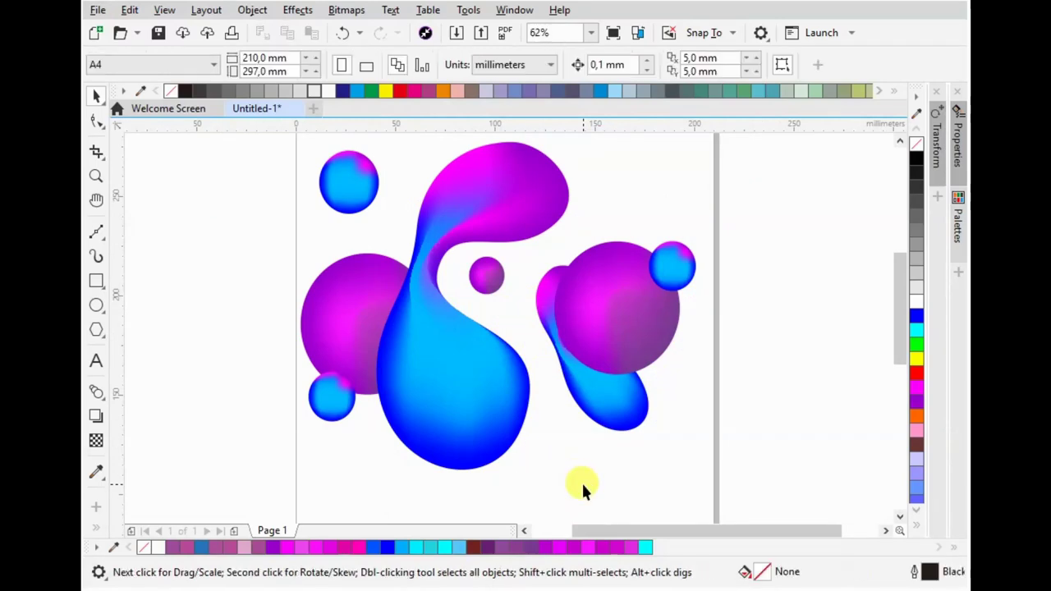
scroll(501, 395, down, 1)
- Shrink the blob composition, move it left of the page, and make the page landscape
drag(599, 430, 511, 357)
drag(472, 323, 340, 366)
click(453, 364)
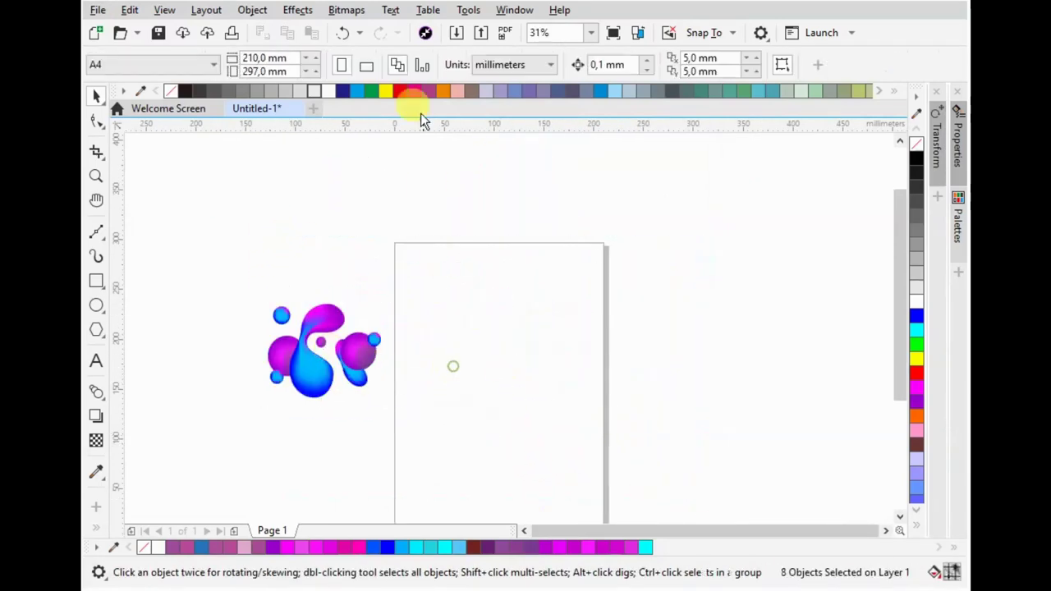
click(366, 65)
- Create a page-sized rectangle, narrow it to the right side, and settle the blobs on the left half
double_click(96, 281)
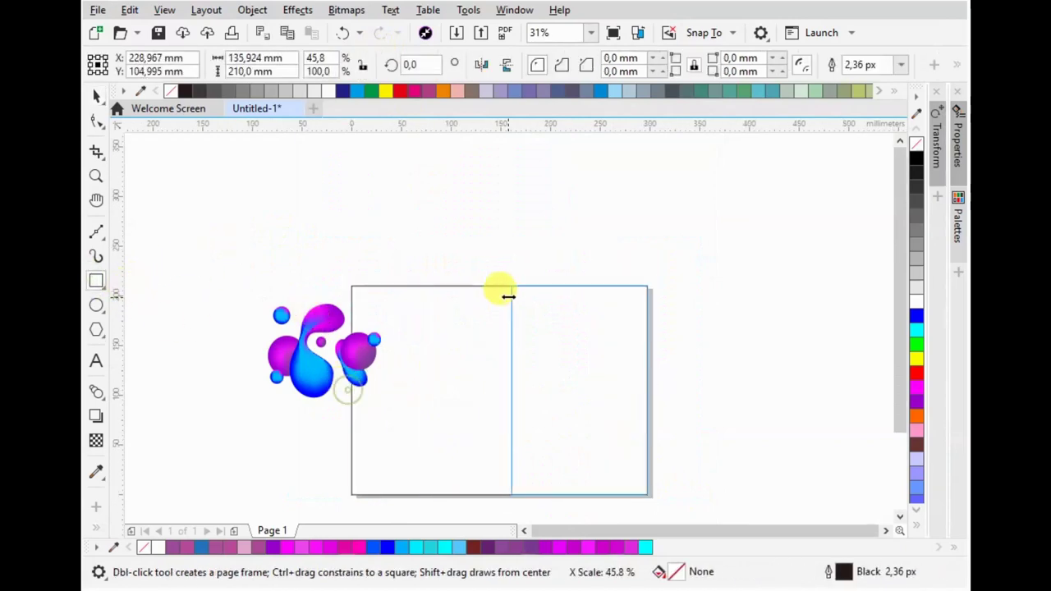
drag(349, 390, 477, 281)
click(96, 97)
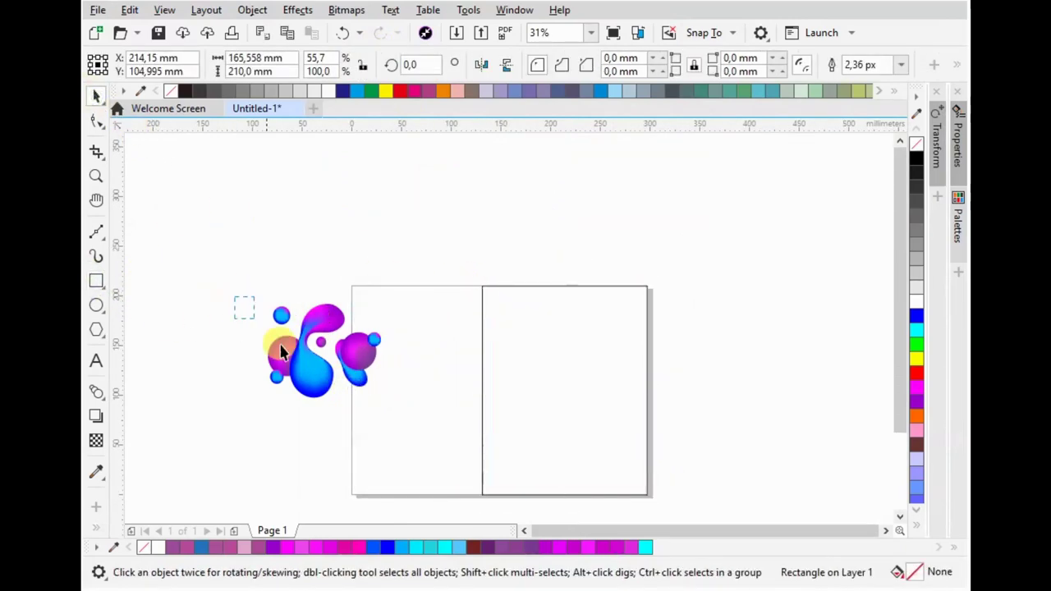
drag(234, 301, 399, 427)
scroll(400, 427, up, 2)
drag(314, 277, 505, 364)
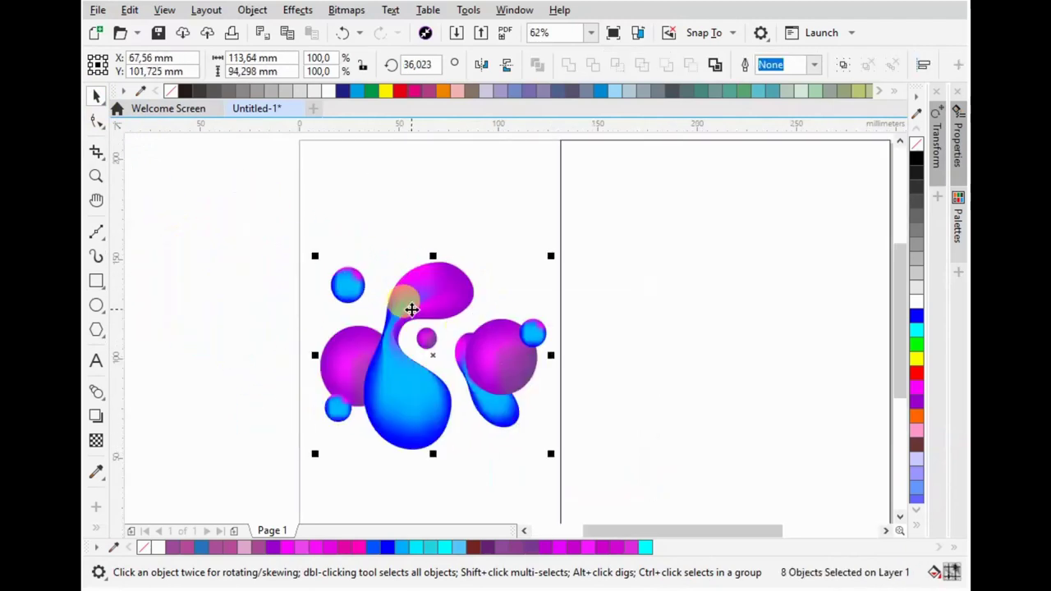
scroll(505, 363, down, 2)
- Fit the rectangle to the right half, fill it black, and drag a blob copy onto it
click(531, 323)
drag(483, 433, 503, 404)
drag(531, 265, 525, 282)
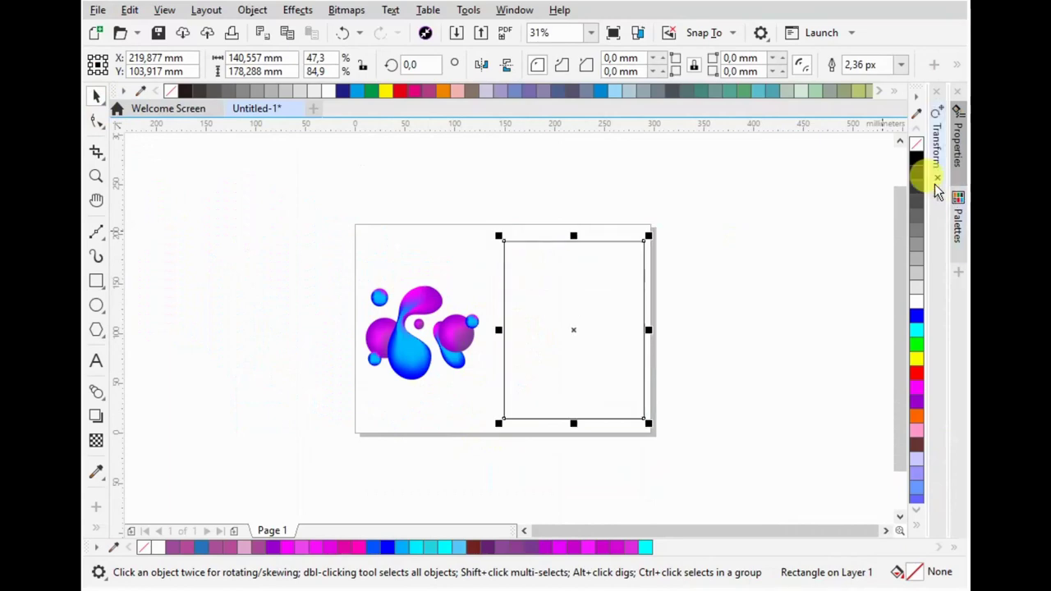
click(917, 160)
click(786, 332)
mouse_move(415, 311)
mouse_down()
mouse_move(530, 321)
mouse_move(633, 294)
mouse_up()
- Fit the blob copy inside the black rectangle and duplicate the black picture to its right
scroll(569, 272, up, 2)
drag(570, 287, 575, 294)
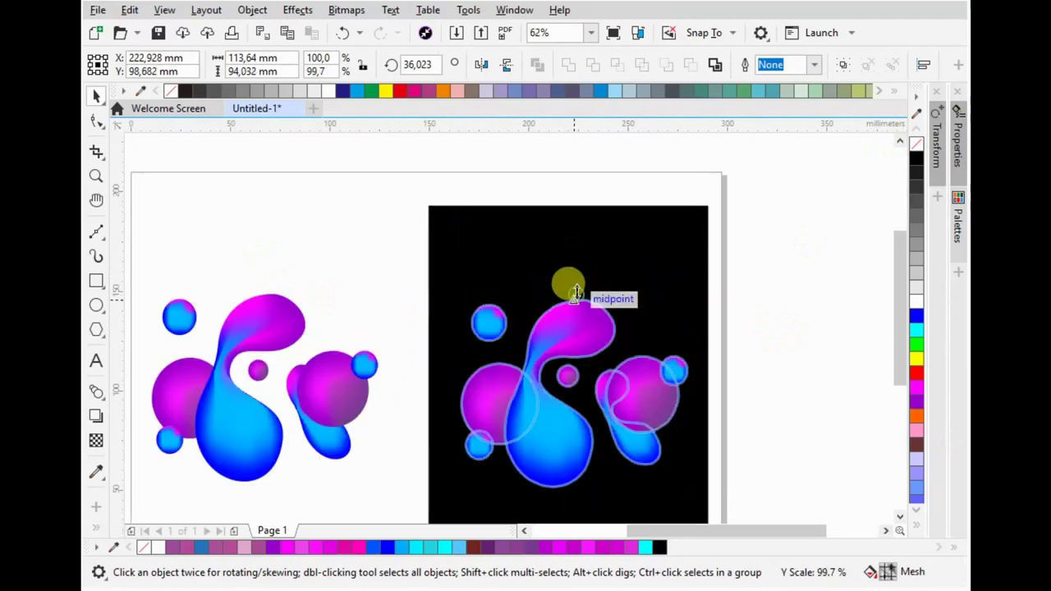
click(742, 277)
scroll(339, 248, down, 2)
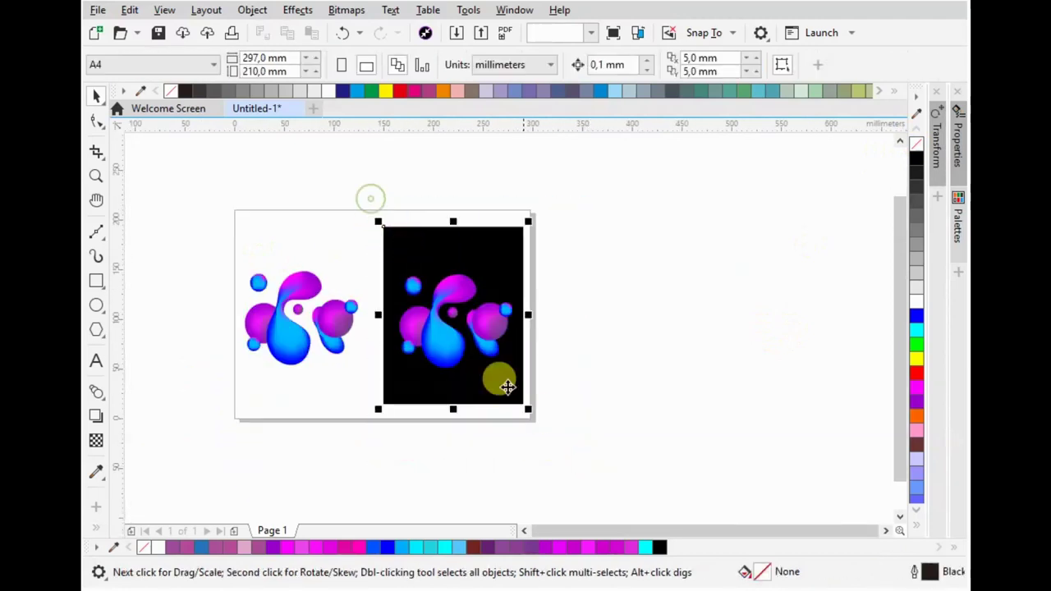
drag(469, 310, 616, 310)
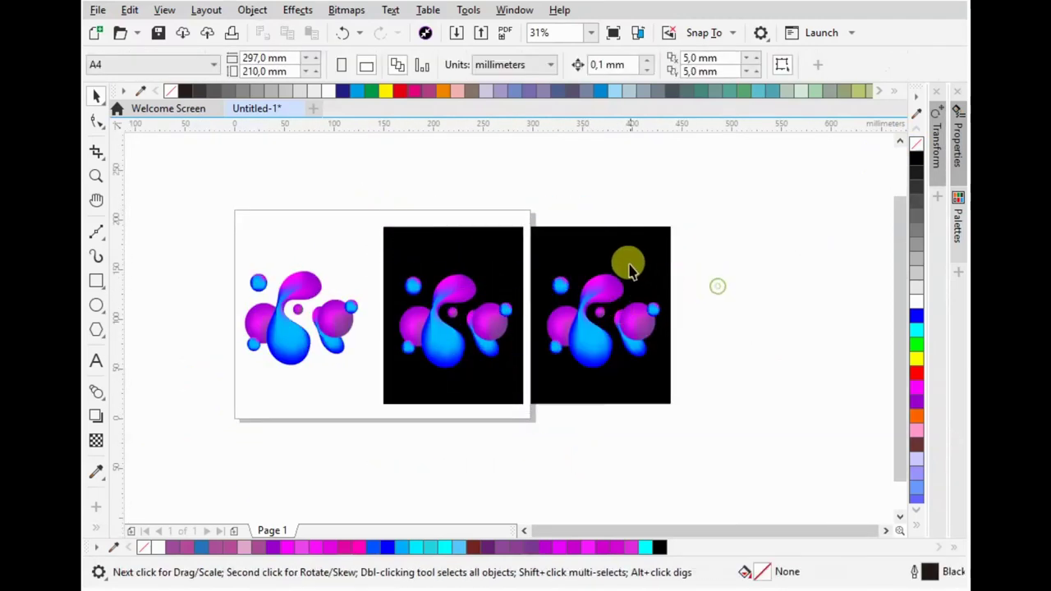
- Pull a magenta sphere out of the third picture, enlarge it greatly, and move it over that picture
mouse_move(638, 324)
mouse_down()
mouse_move(516, 192)
mouse_move(667, 318)
mouse_up()
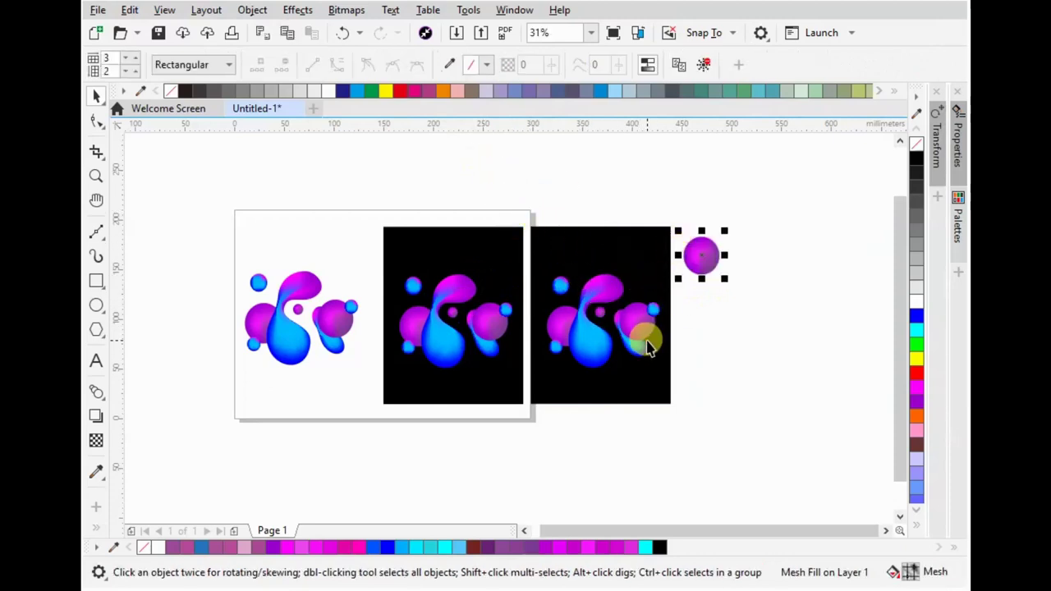
click(655, 310)
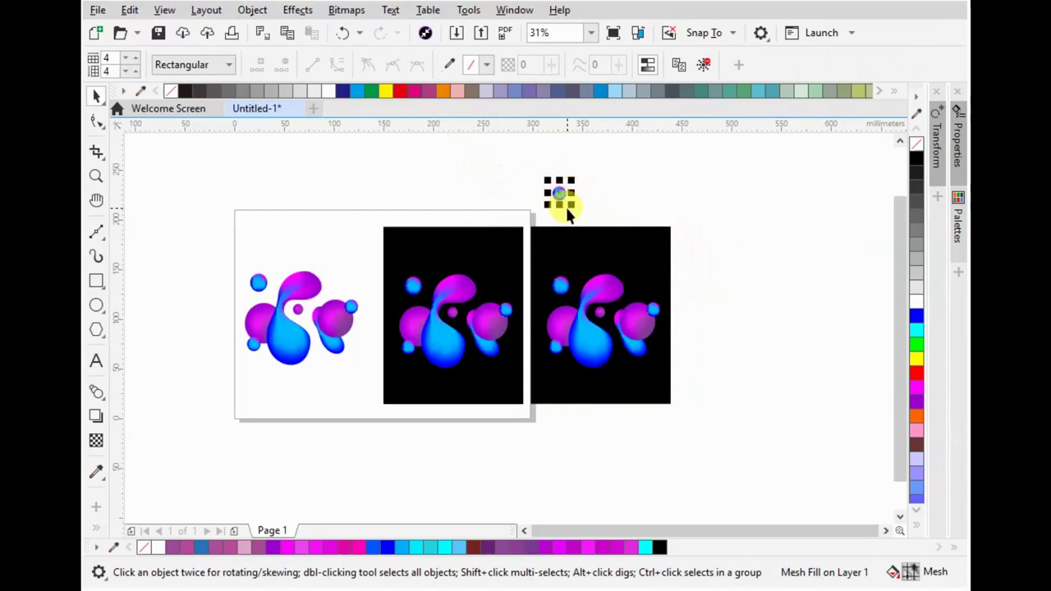
drag(567, 212, 845, 481)
scroll(481, 222, down, 2)
drag(596, 317, 662, 285)
- PowerClip the big sphere inside the third picture and reposition it within the frame
right_click(662, 284)
click(723, 296)
click(503, 238)
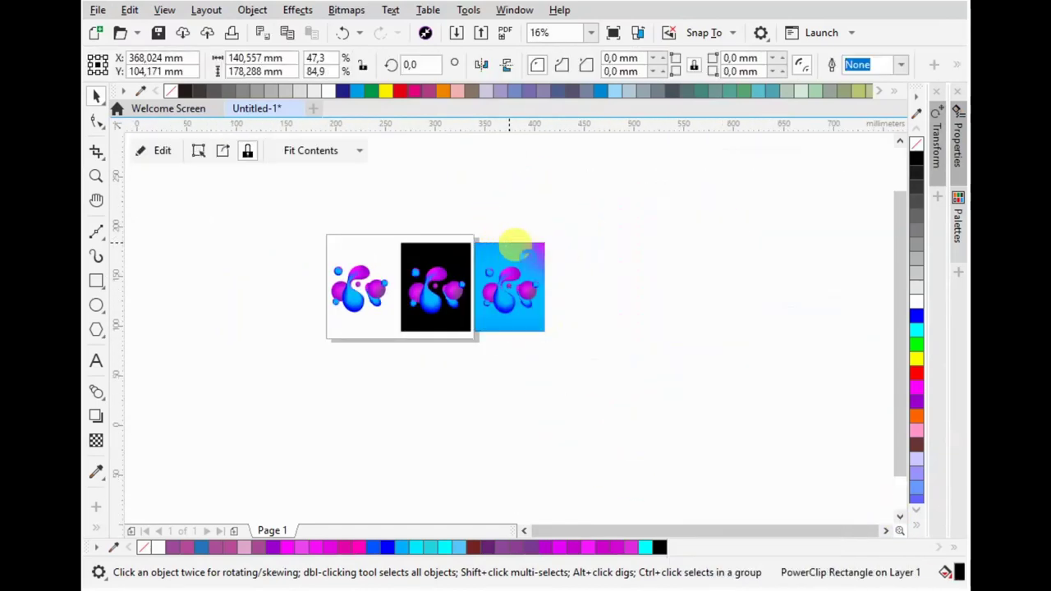
scroll(534, 259, up, 2)
right_click(575, 263)
click(608, 88)
drag(571, 272, 516, 300)
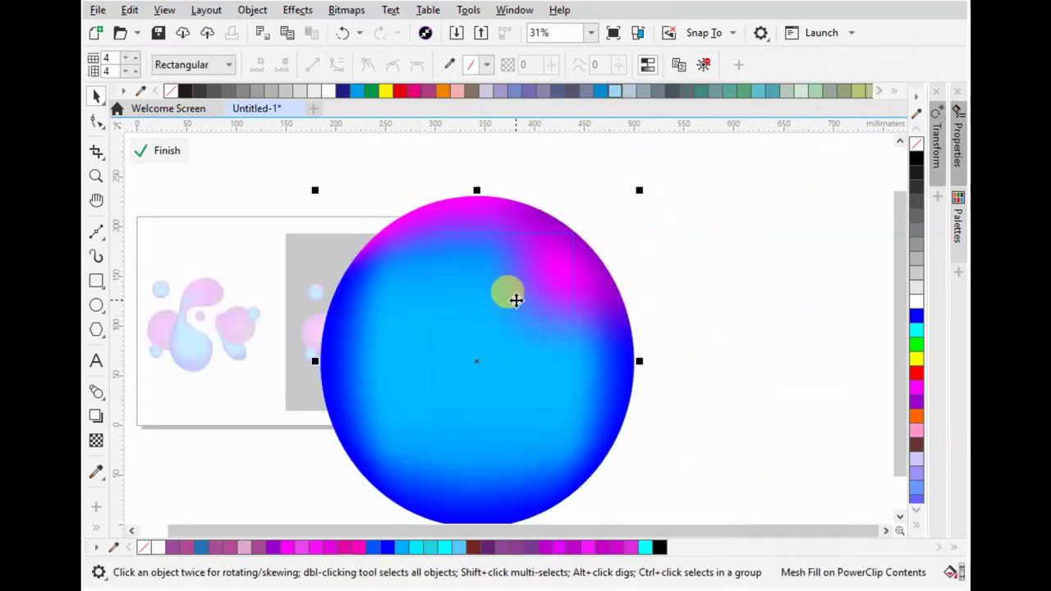
right_click(516, 300)
click(542, 125)
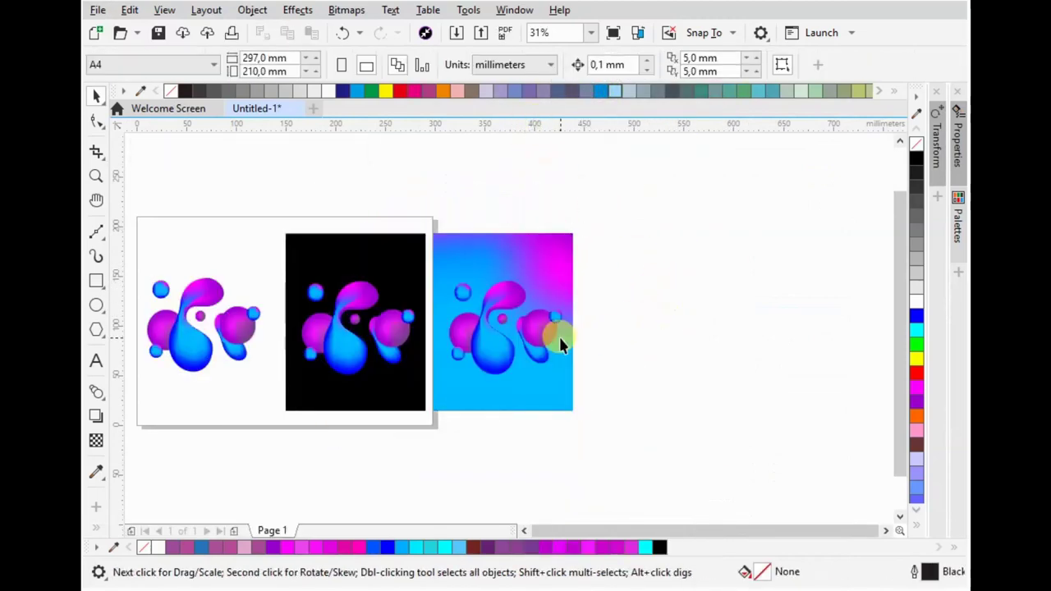
- Mirror the third picture horizontally and vertically, then enlarge and shift the clipped sphere inside
click(544, 245)
click(481, 64)
click(506, 64)
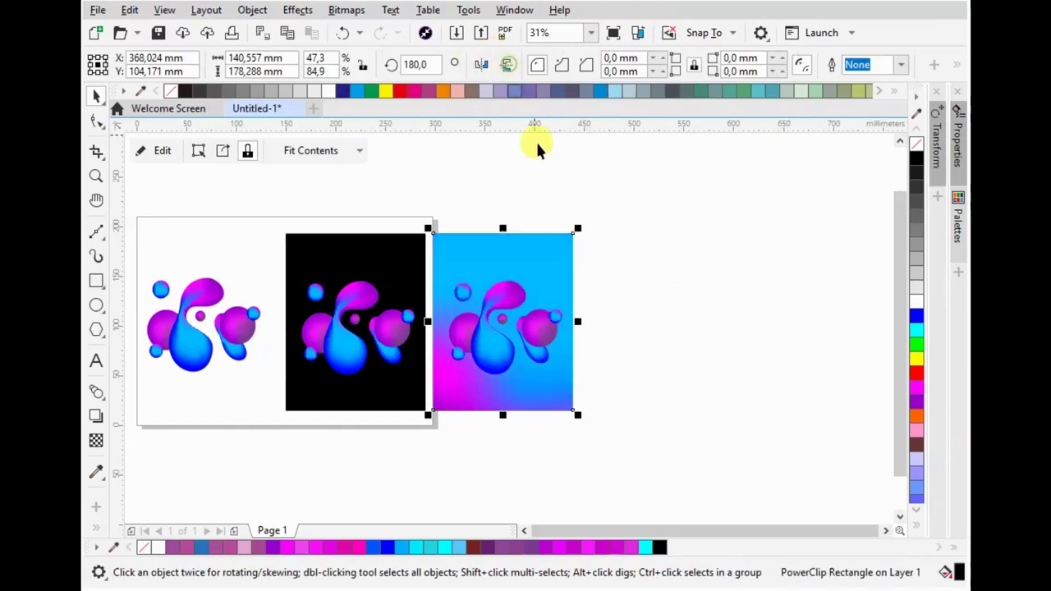
right_click(533, 400)
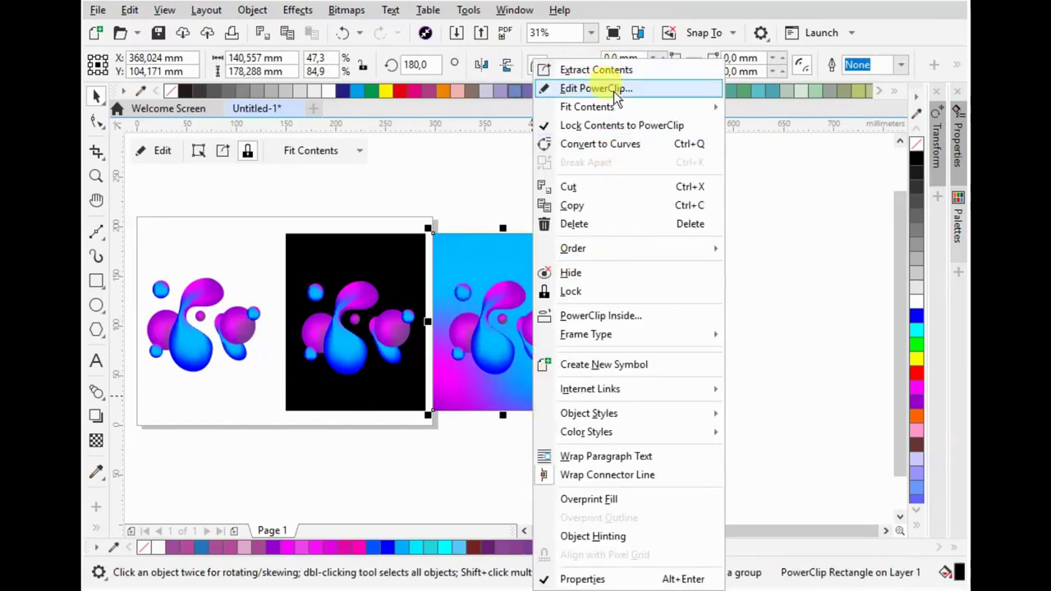
click(598, 87)
scroll(535, 361, down, 2)
click(597, 301)
drag(616, 230, 657, 197)
drag(591, 326, 581, 339)
right_click(510, 355)
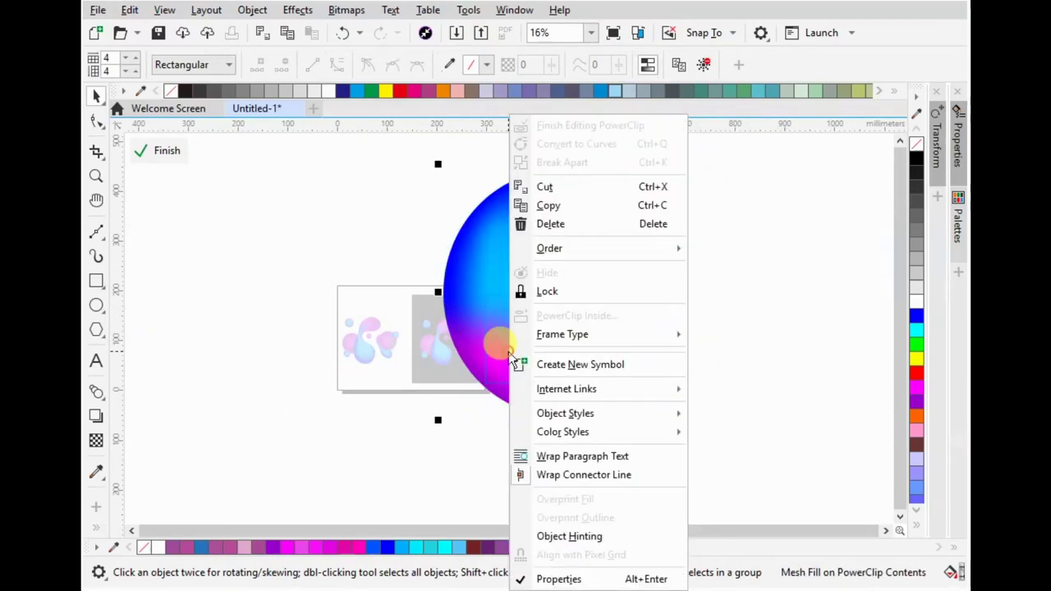
click(590, 126)
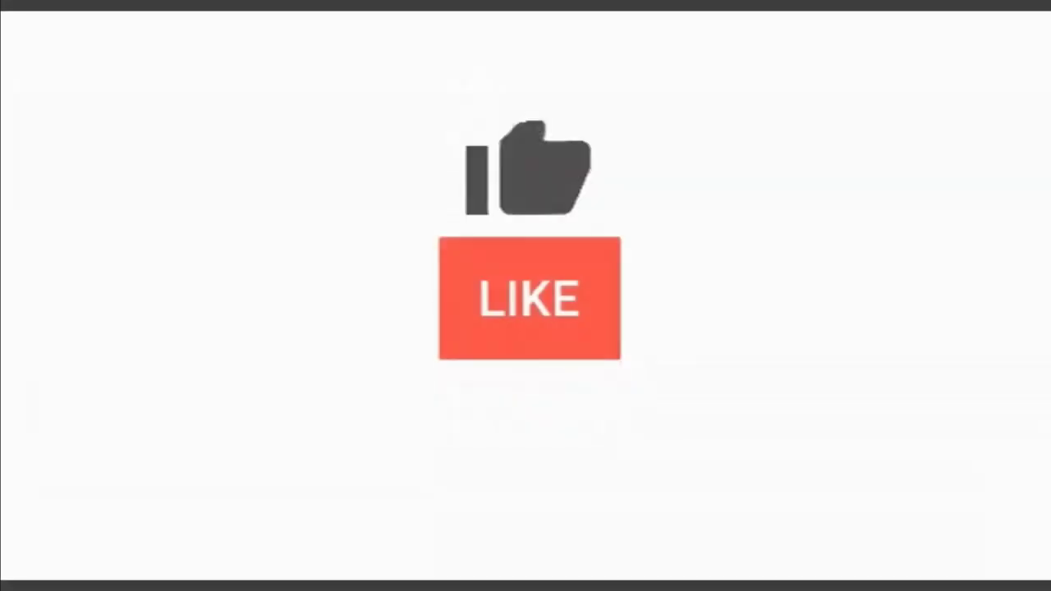